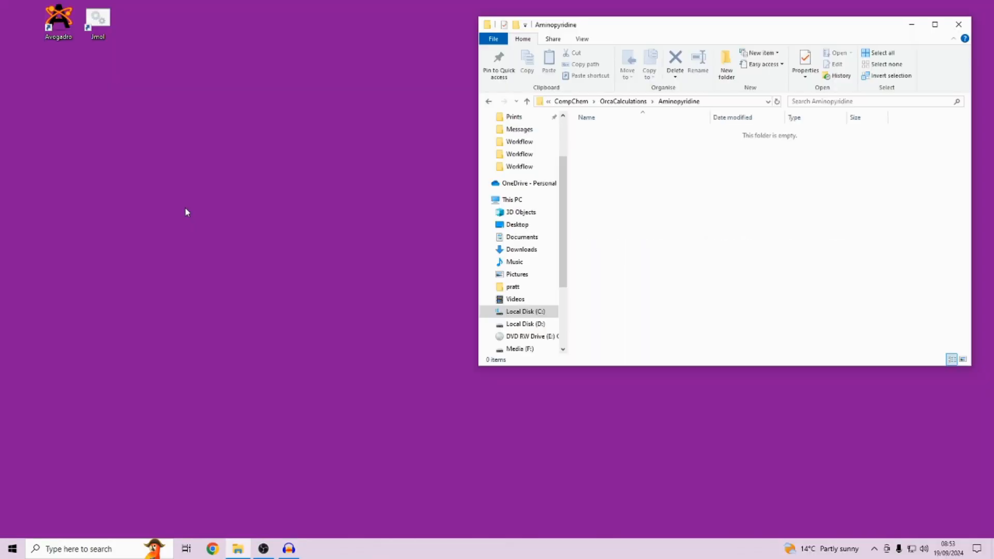
Open Avogadro and set the molecule view's background colour to white.
click(179, 198)
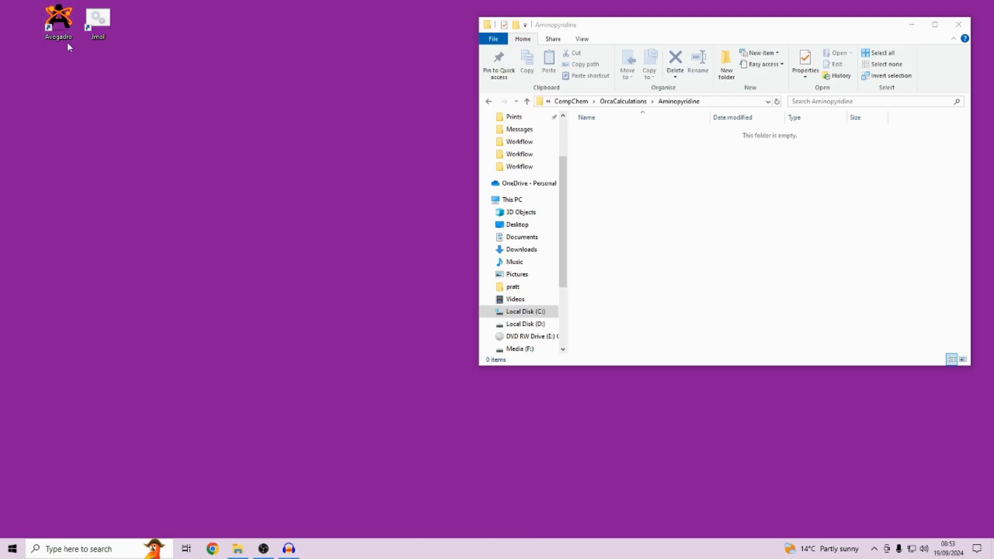
double_click(56, 18)
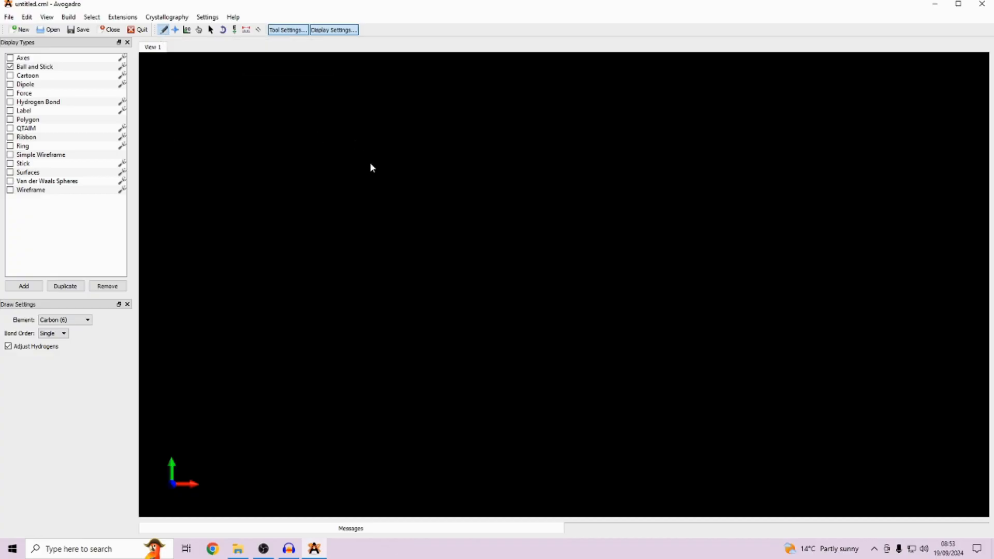
click(46, 17)
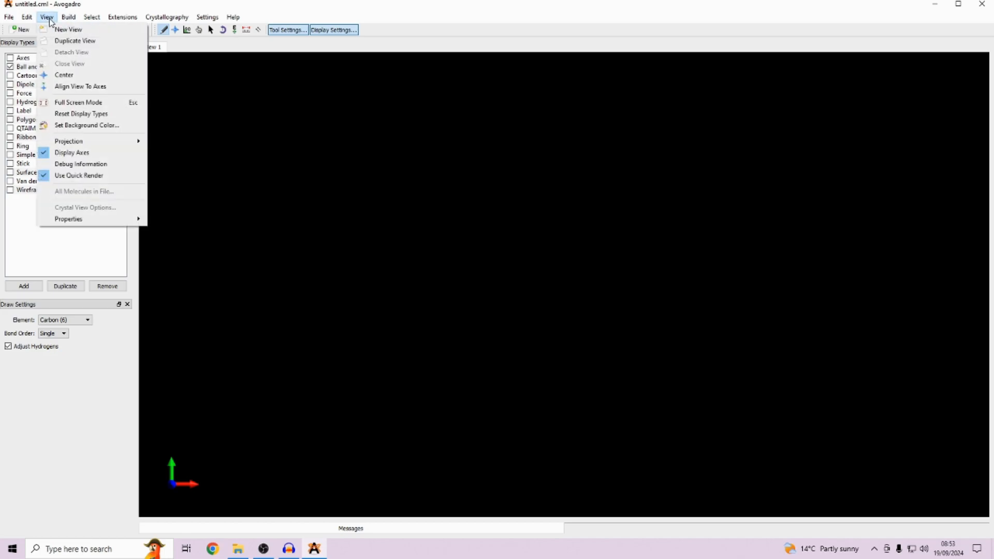
click(78, 125)
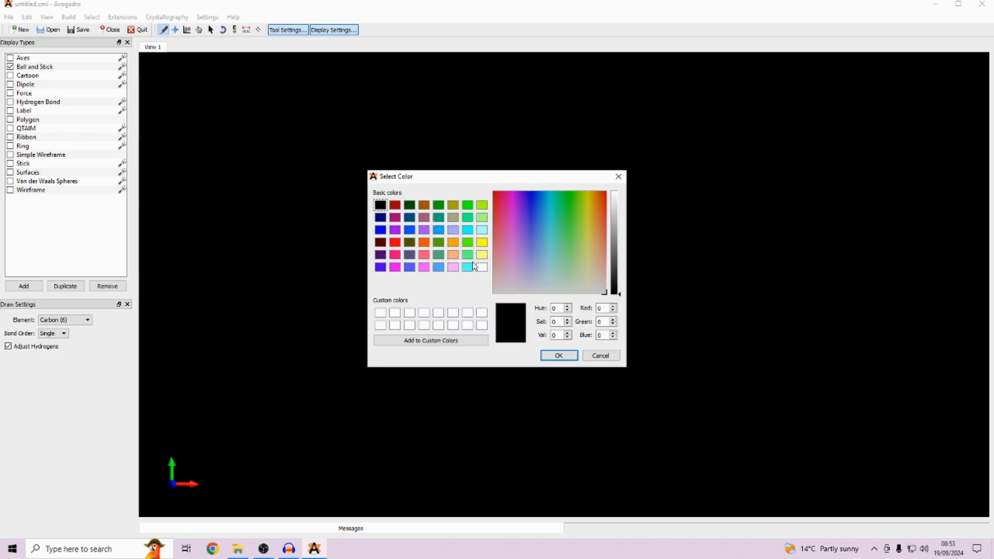
click(481, 267)
click(559, 356)
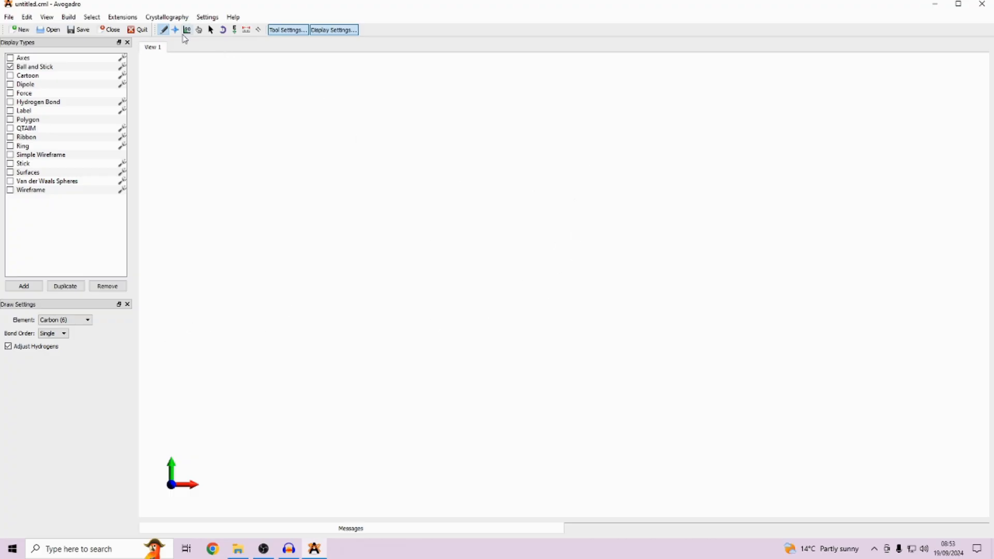
Draw an open chain of five carbon atoms joined by single bonds, curved like a six-membered ring with one corner missing.
click(482, 214)
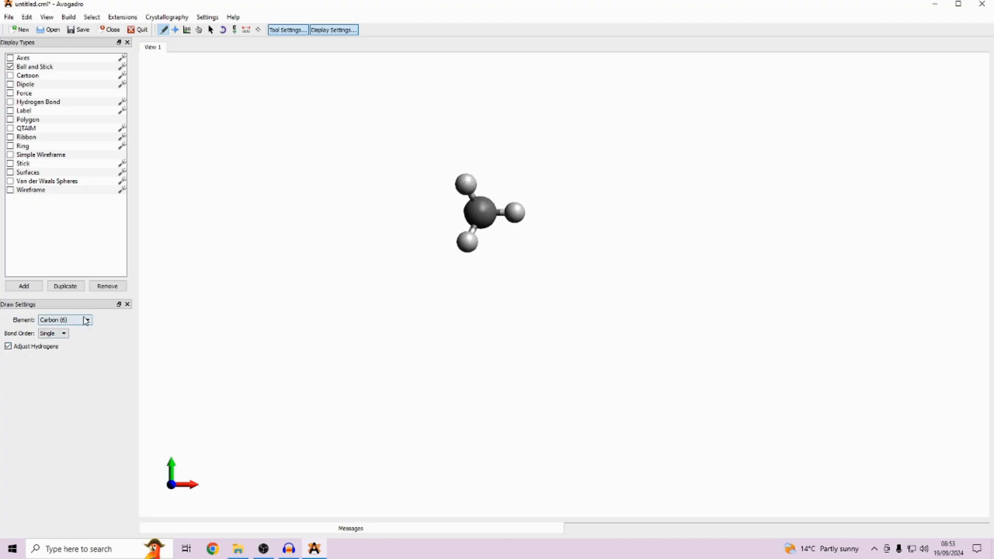
click(62, 324)
click(88, 324)
drag(482, 219, 390, 295)
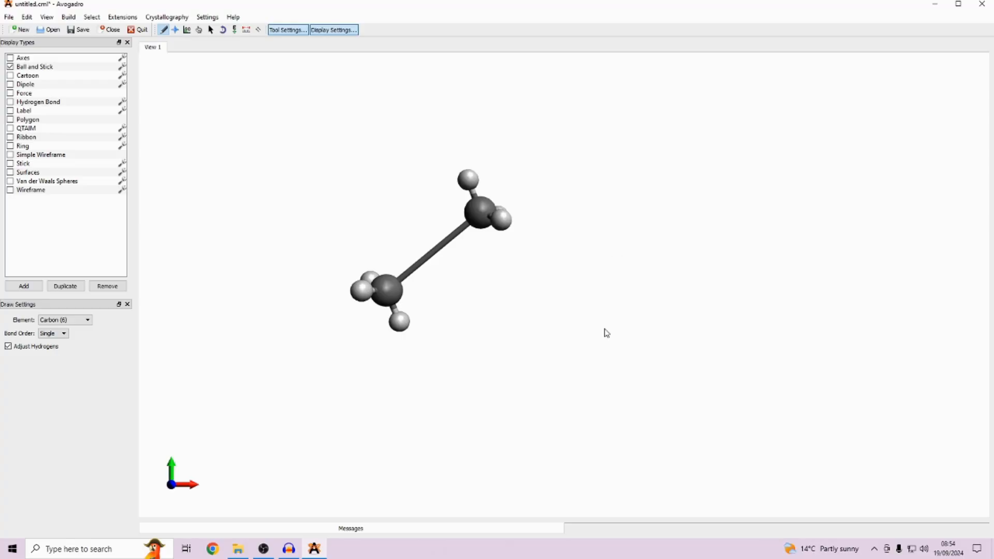
click(616, 228)
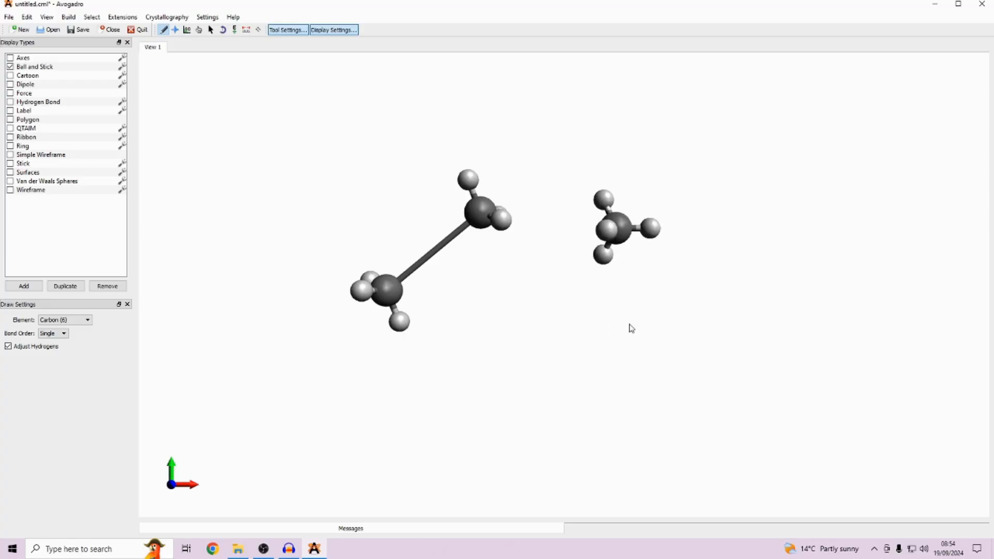
mouse_move(477, 220)
mouse_down()
mouse_move(473, 179)
mouse_move(596, 156)
mouse_move(625, 252)
mouse_up()
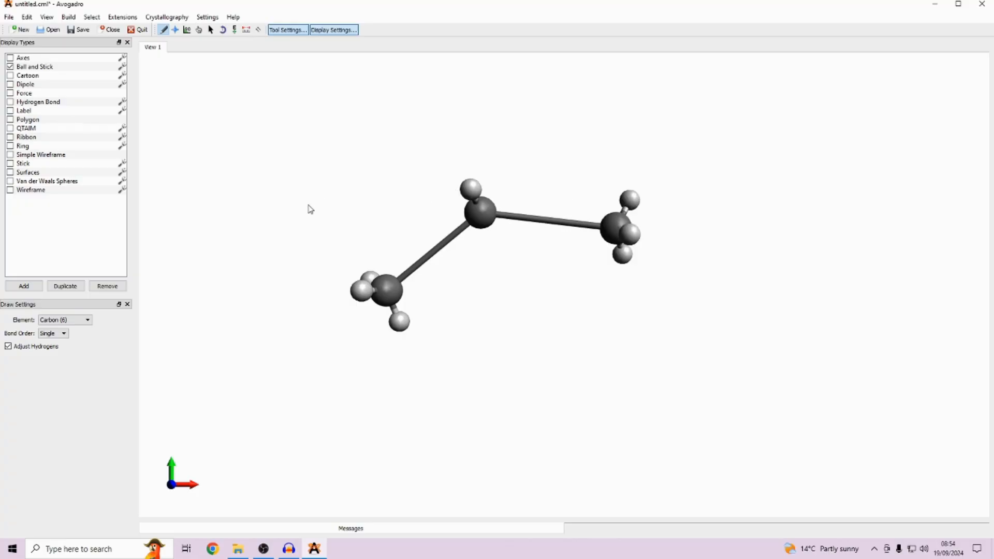
mouse_move(618, 225)
mouse_down()
mouse_move(645, 326)
mouse_move(544, 413)
mouse_up()
Close the ring with a single-bonded nitrogen between the chain ends, and attach an amino nitrogen to the carbon opposite it.
click(62, 320)
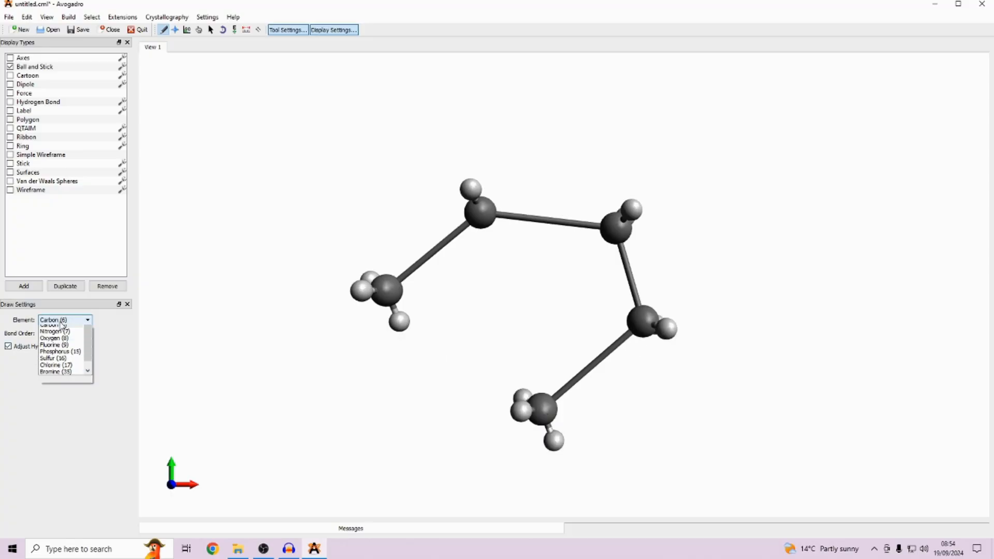
click(55, 349)
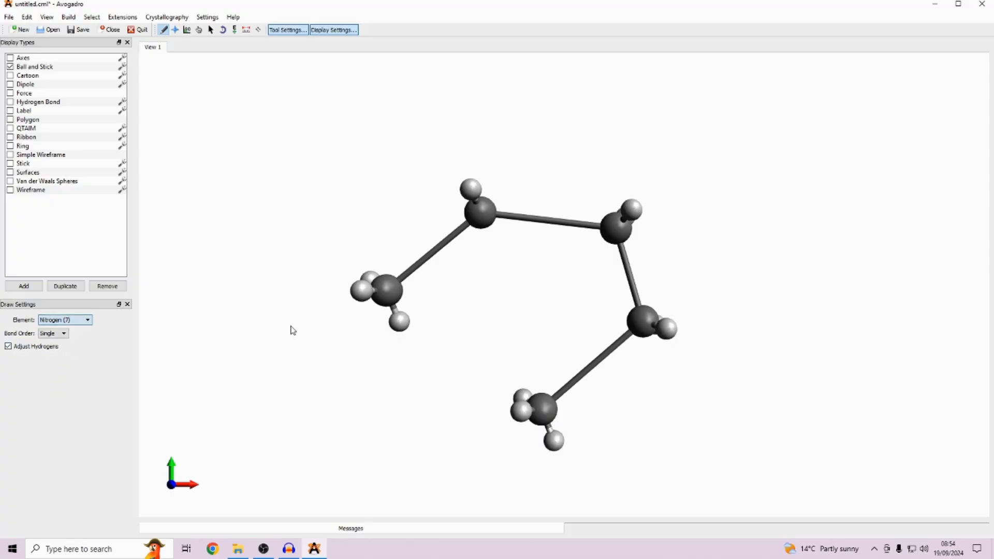
drag(390, 297, 541, 408)
drag(614, 231, 687, 171)
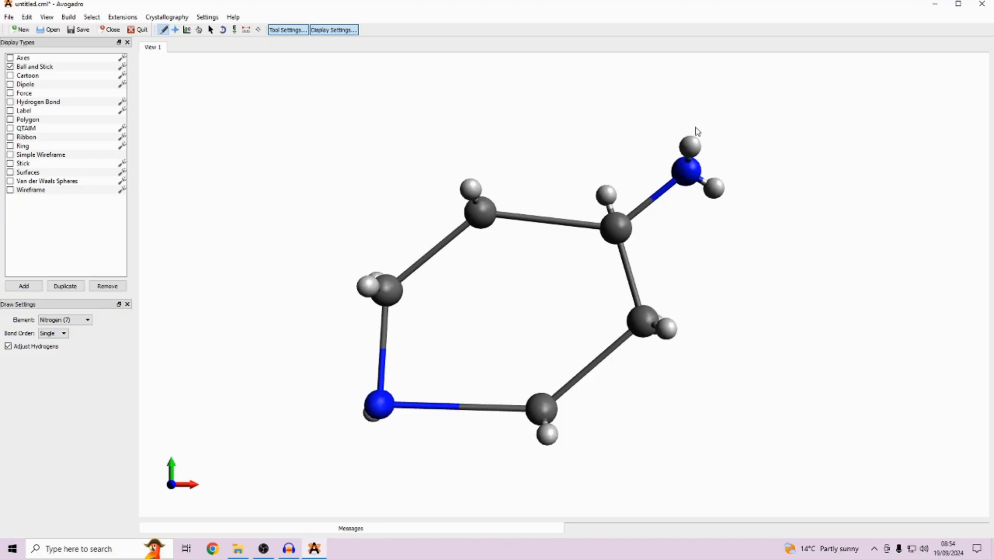
Change three alternating ring bonds to double bonds, starting with one between the ring nitrogen and its neighbouring carbon.
click(52, 335)
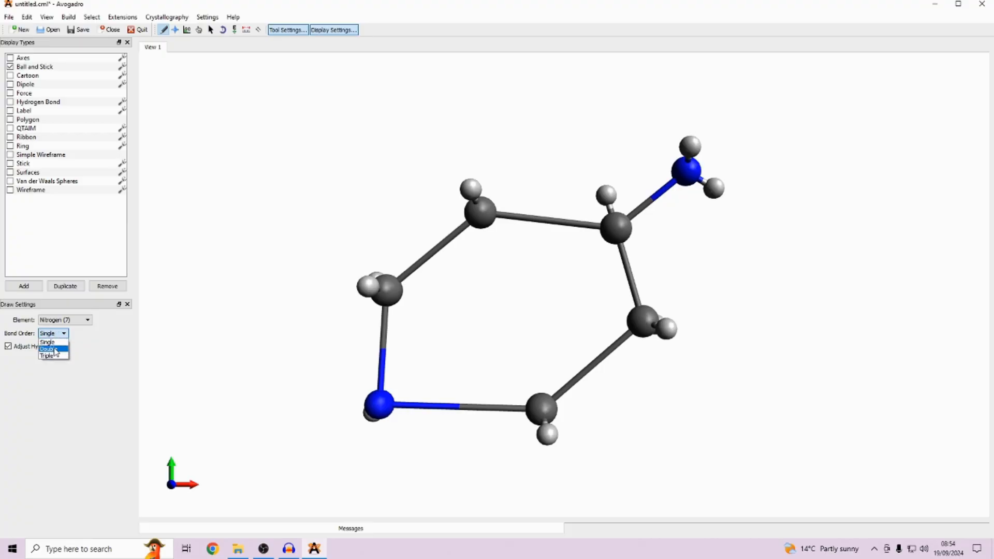
click(56, 351)
drag(381, 405, 393, 296)
drag(484, 225, 615, 226)
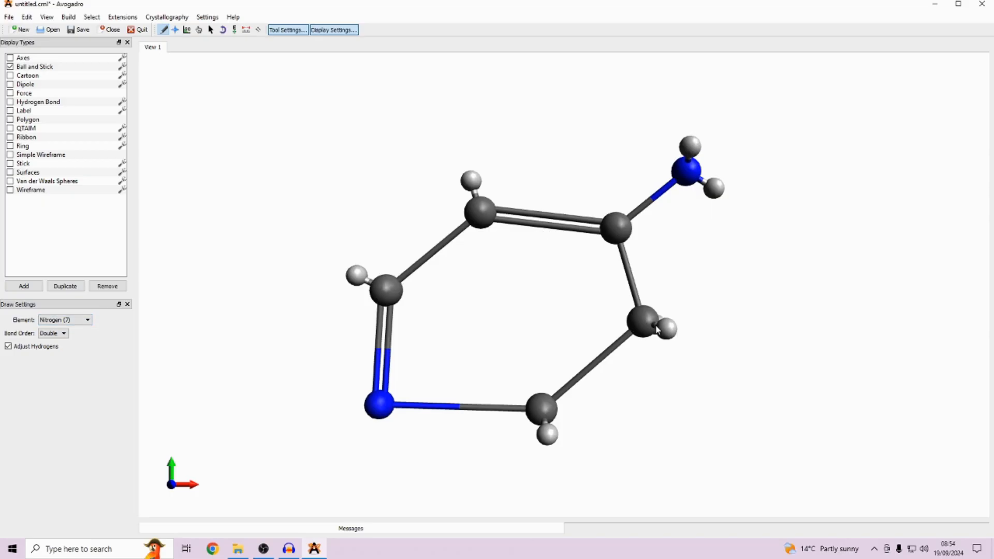
drag(645, 330, 542, 409)
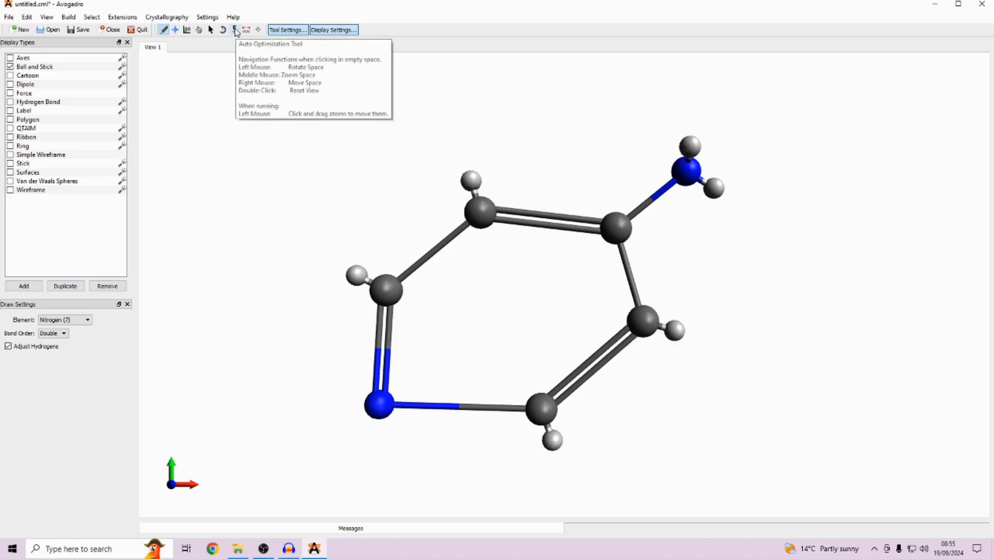
Run Auto Optimization on the molecule with the UFF force field and Steepest Descent, and stop it once the geometry settles.
click(235, 30)
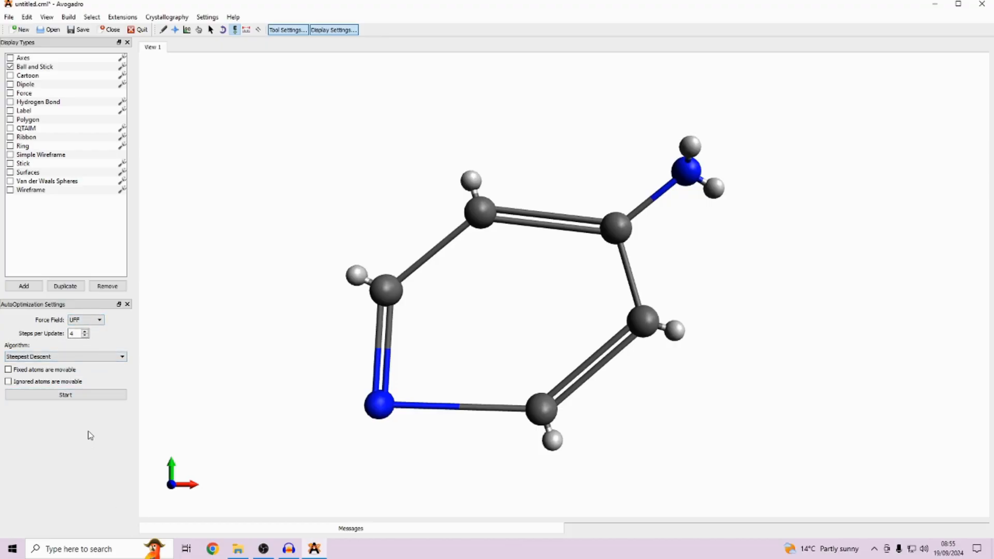
click(91, 397)
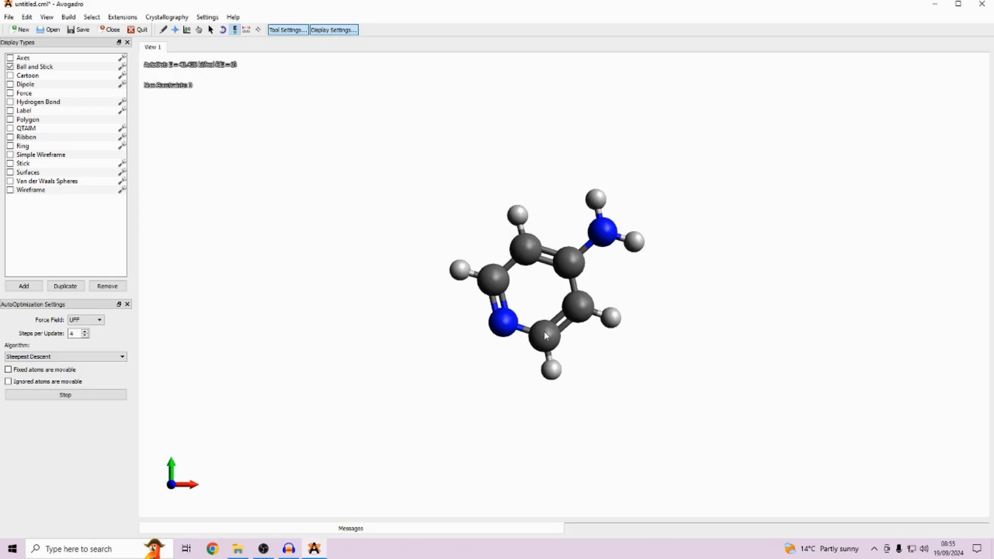
click(54, 396)
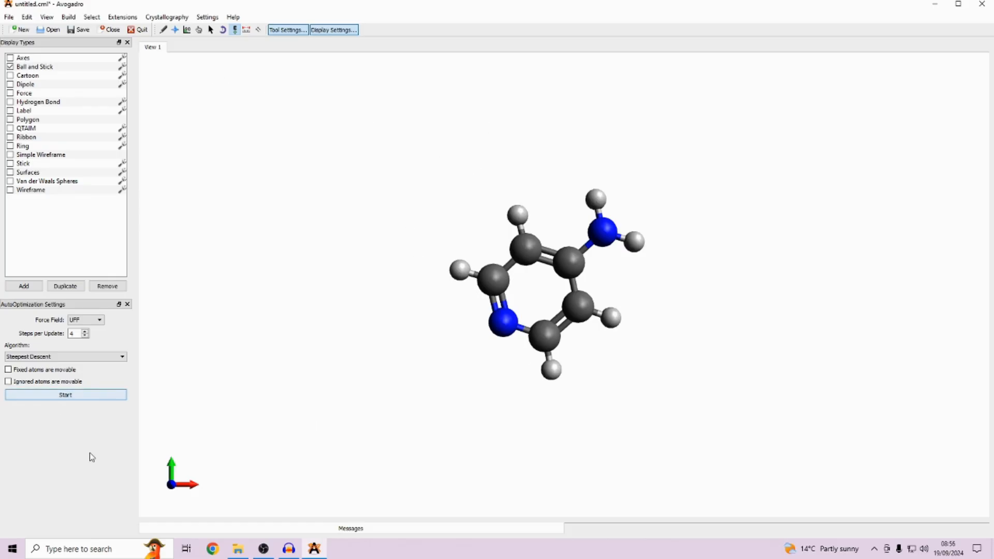
click(212, 31)
mouse_move(567, 271)
mouse_down()
mouse_move(573, 201)
mouse_move(569, 254)
mouse_up()
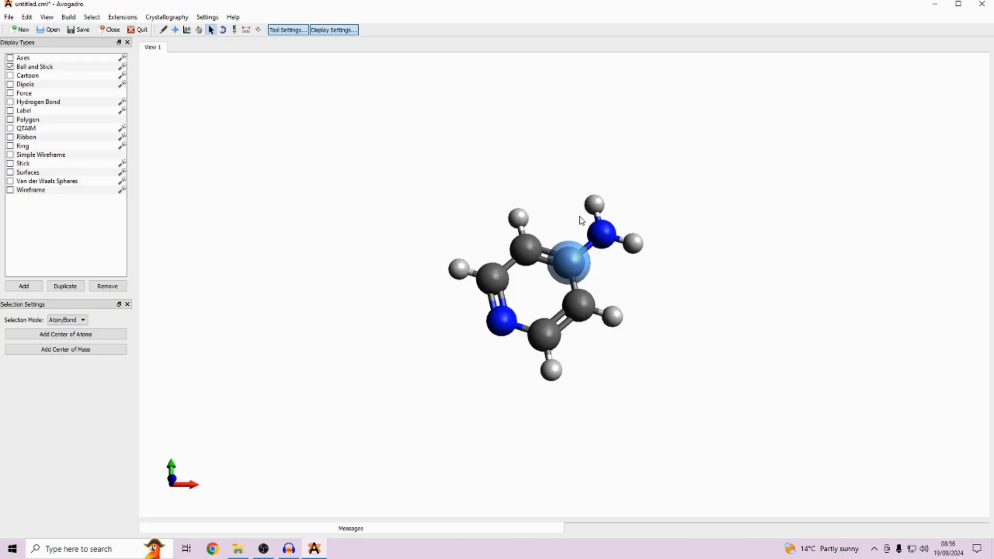
click(548, 155)
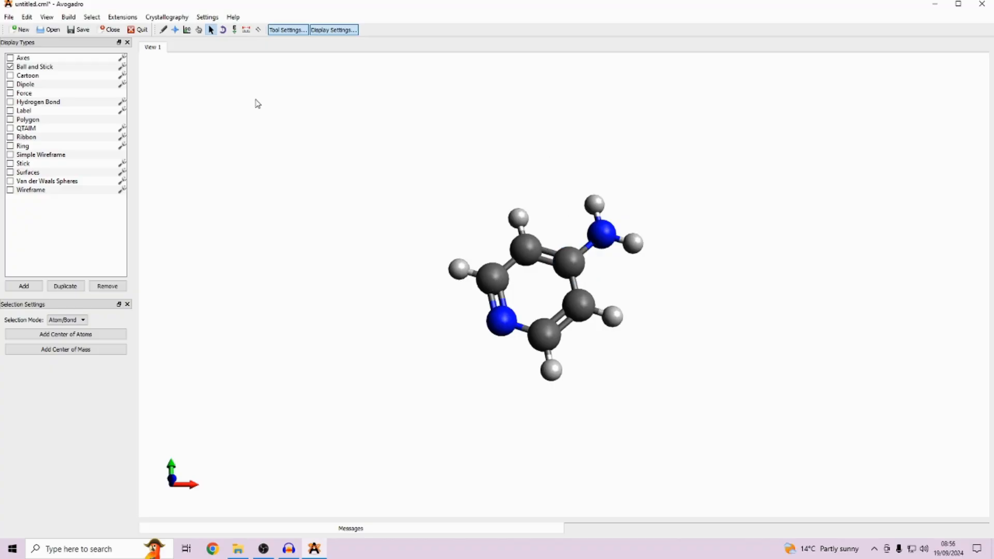
Inspect the Orca input parameters and coordinates generated for the molecule, and close the dialog without generating a file.
click(176, 30)
drag(537, 428, 657, 431)
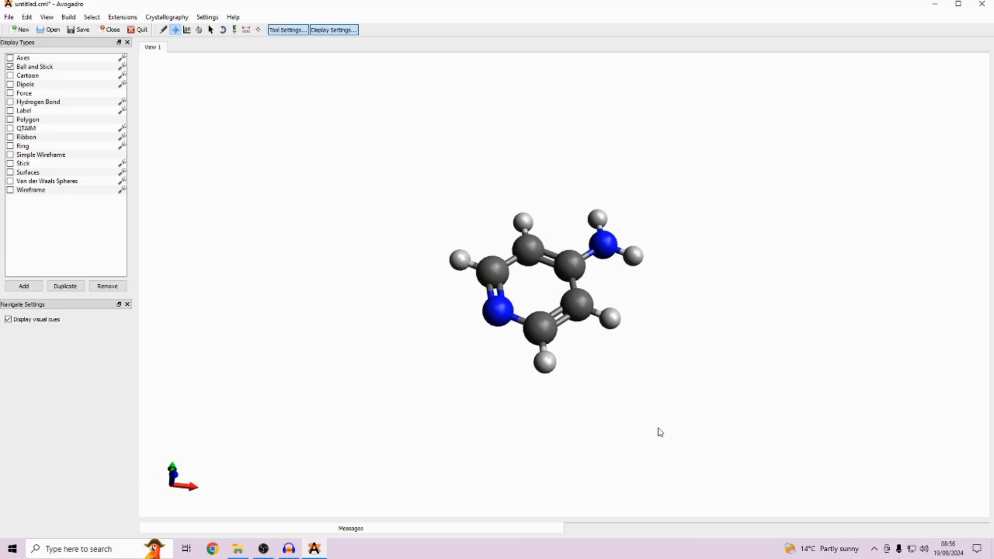
scroll(522, 284, up, 3)
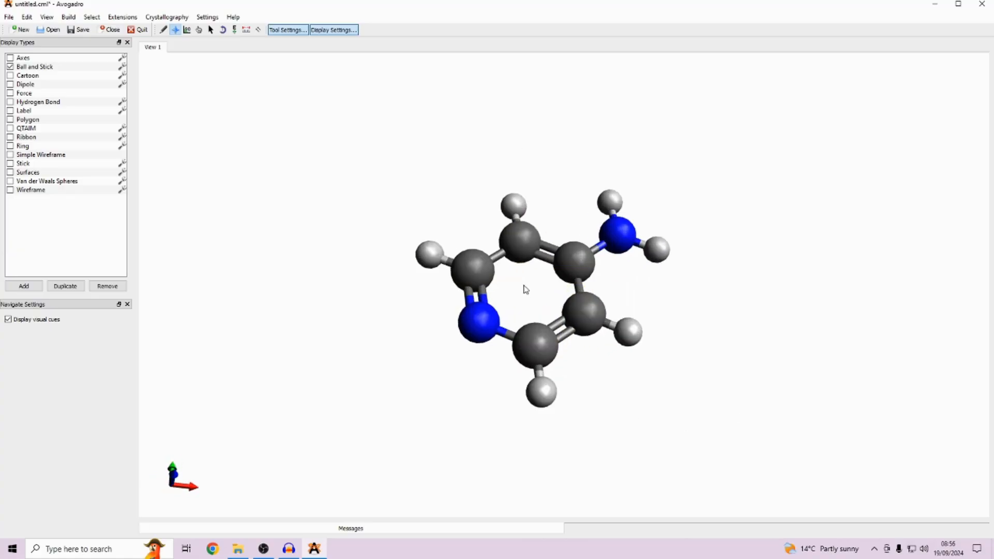
click(122, 17)
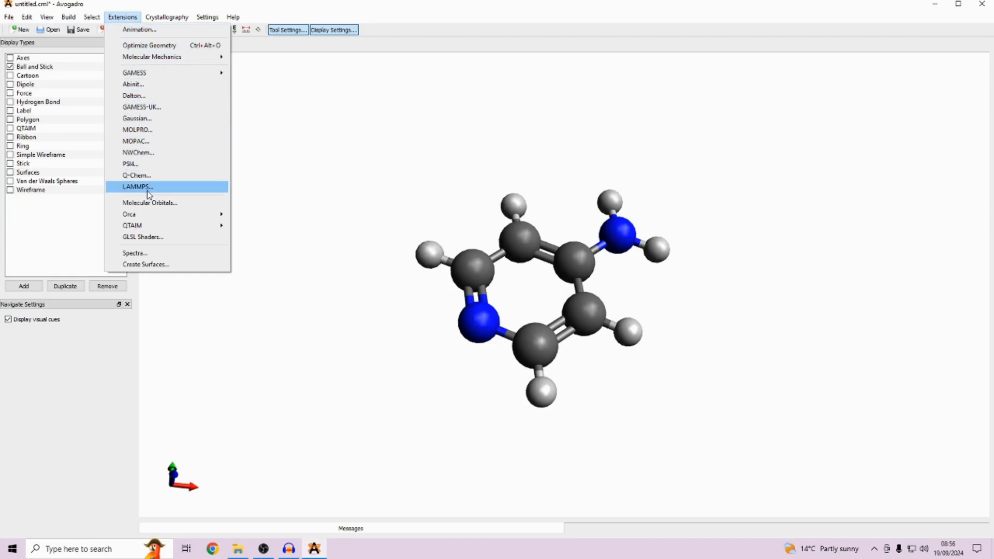
mouse_move(153, 216)
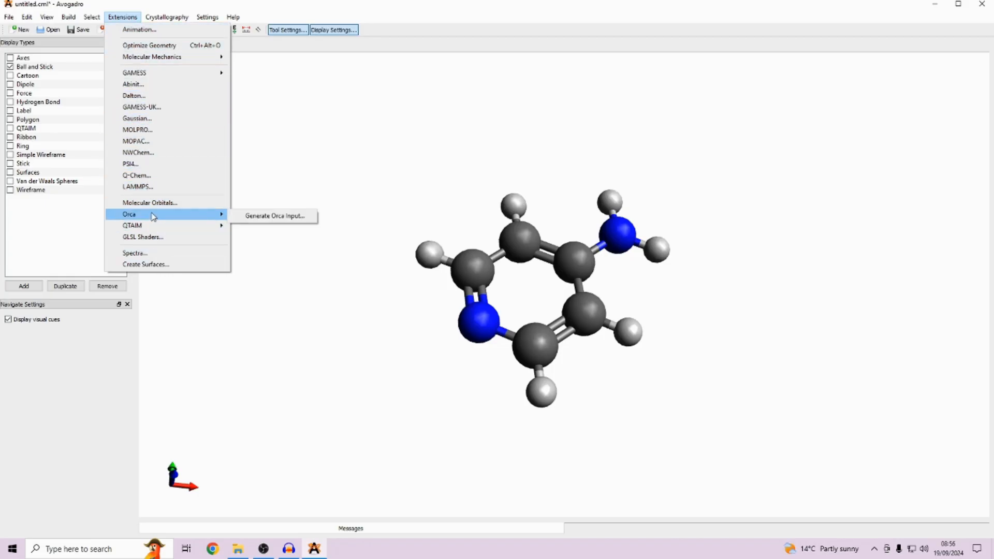
click(273, 215)
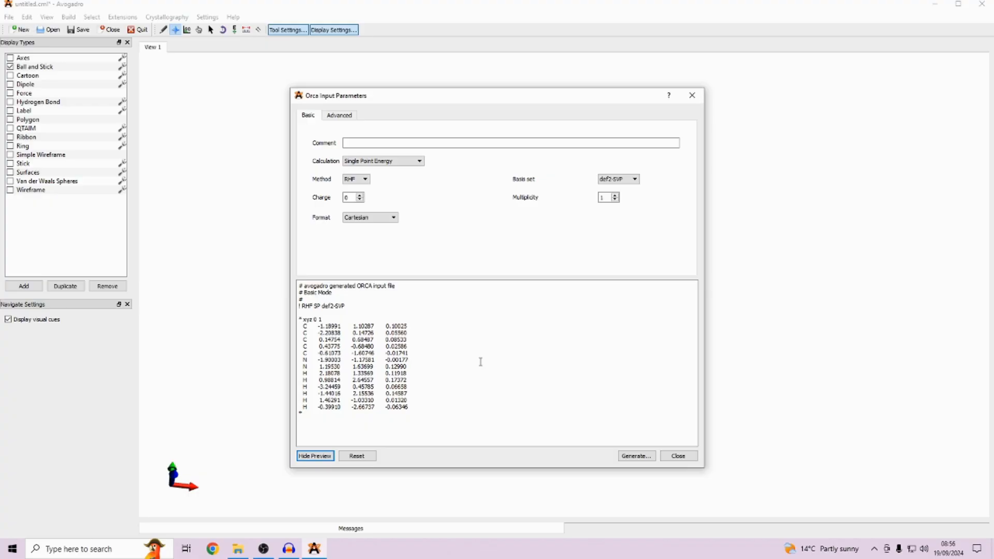
click(693, 95)
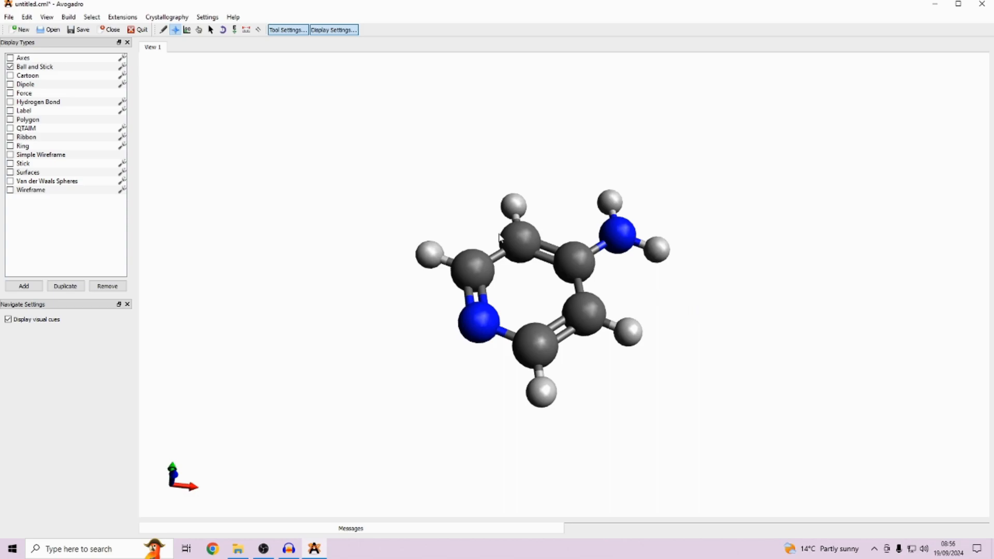
Save the molecule as aminopyridine in XYZ format in the Aminopyridine folder.
drag(449, 211, 515, 236)
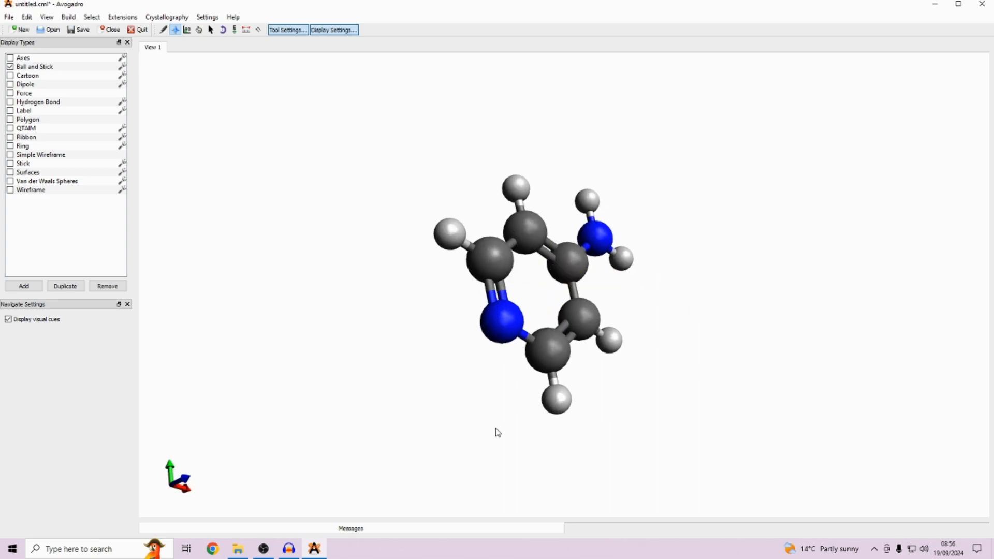
drag(491, 427, 411, 451)
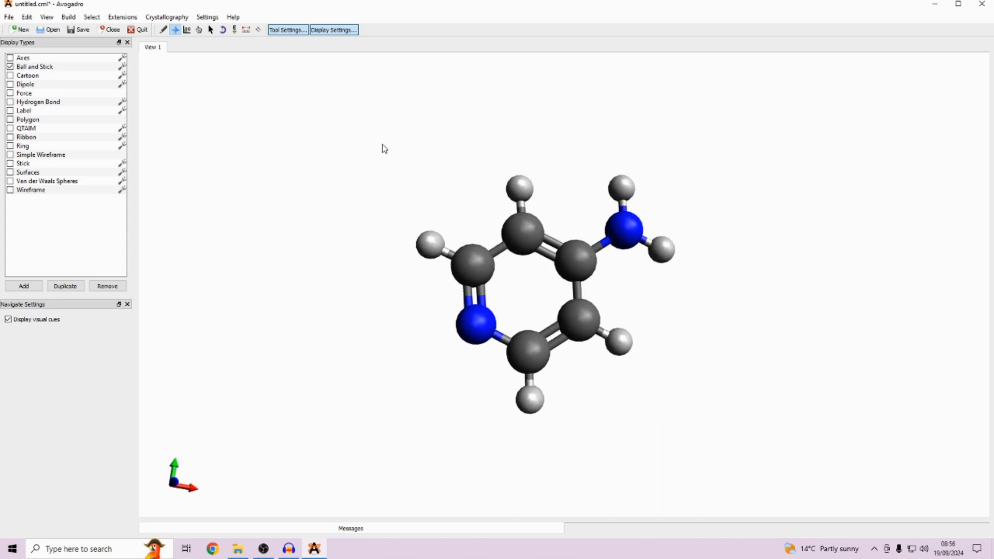
click(7, 18)
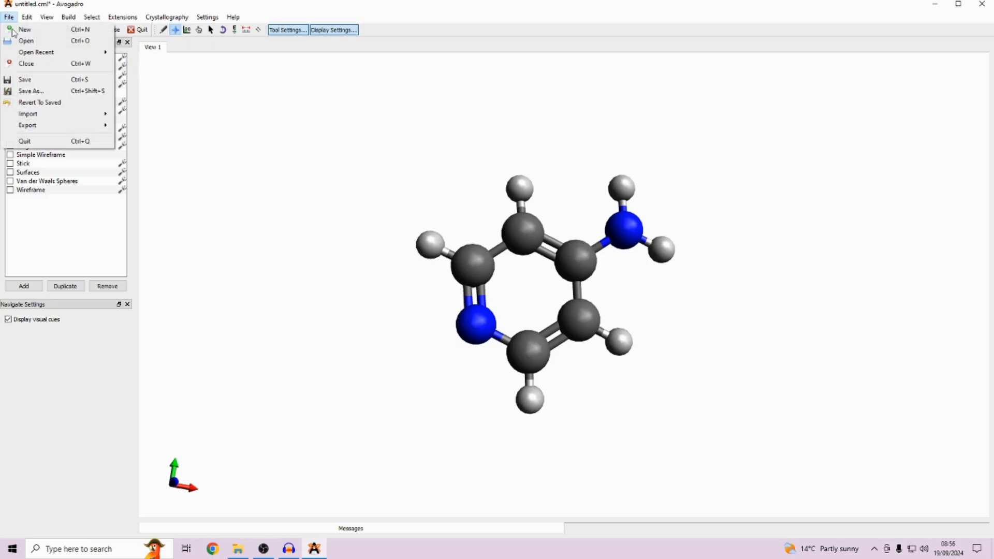
click(34, 91)
drag(289, 33, 424, 113)
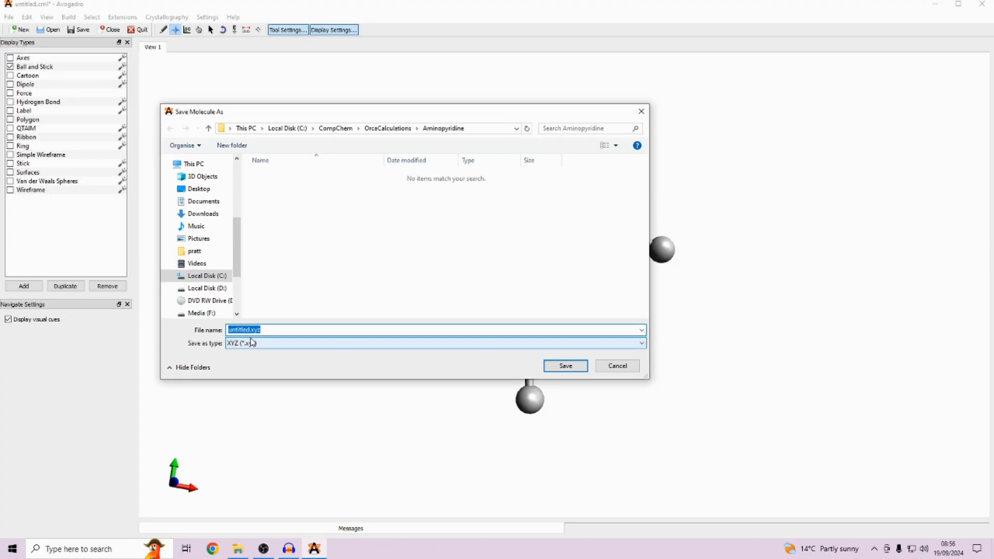
text(am)
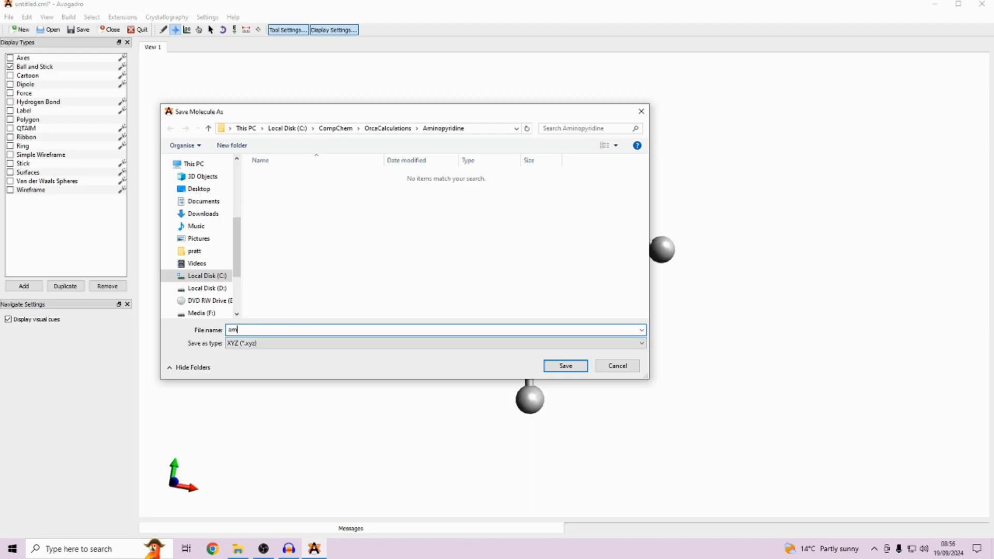
text(inopyridine)
click(566, 366)
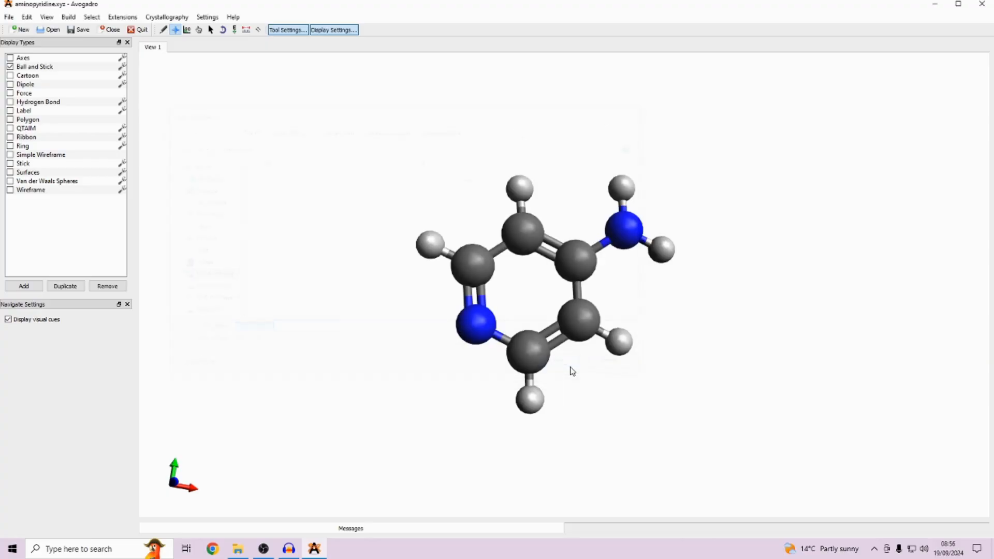
Close Avogadro and open a blank Notepad document.
click(981, 6)
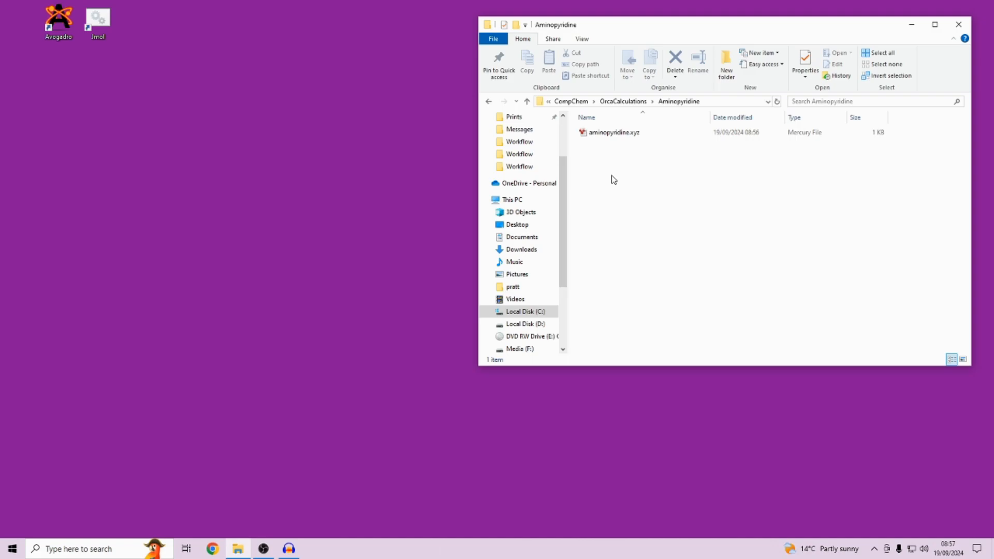
key(super)
text(notepad)
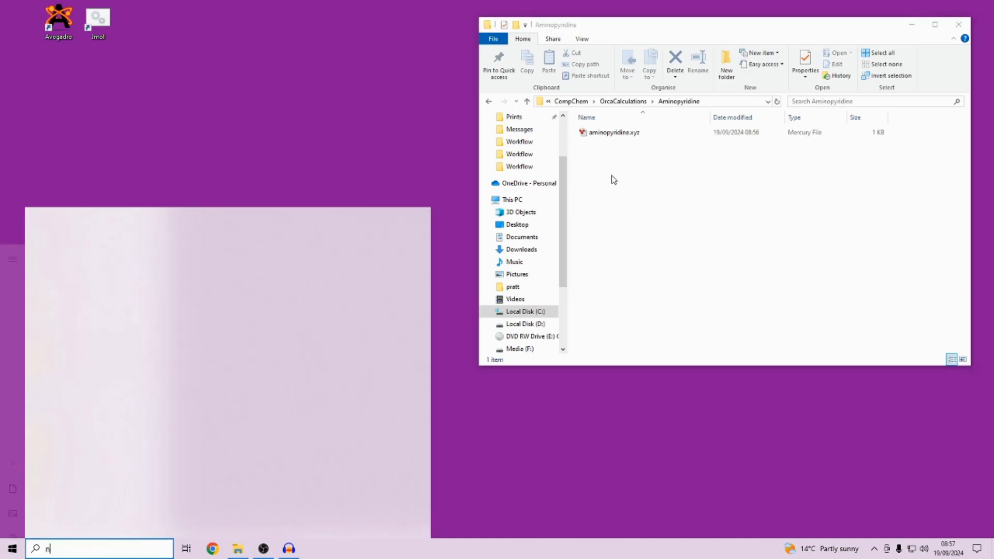
key(Return)
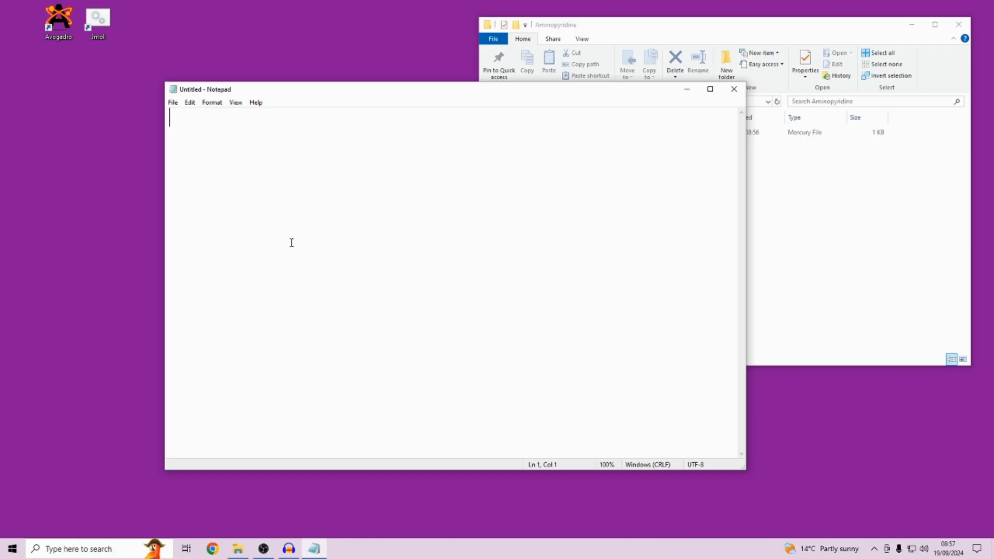
Write three Orca keyword lines in the blank document: "! PBE", "! opt freq" and "! LARGEPRINT".
text(! PBE)
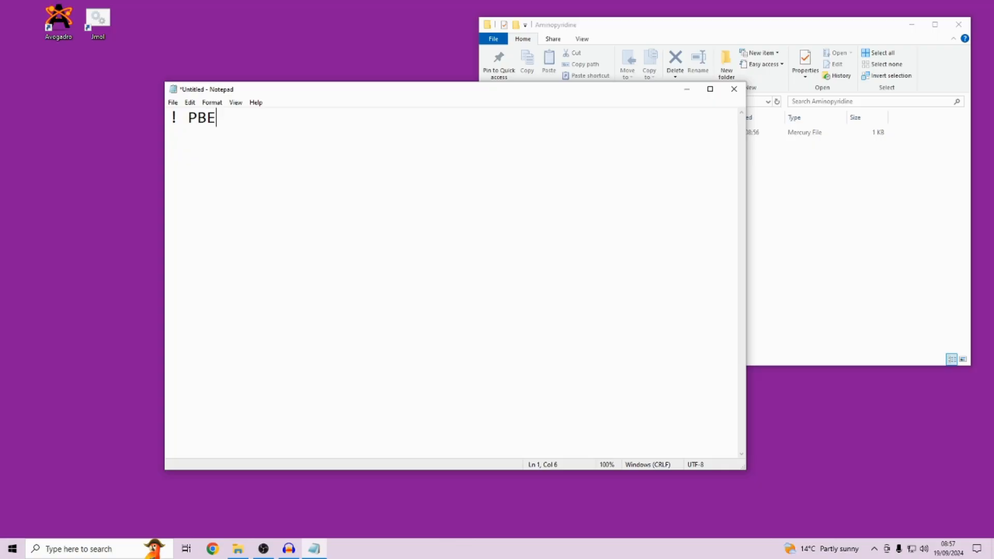
key(Return)
text(! opt freq)
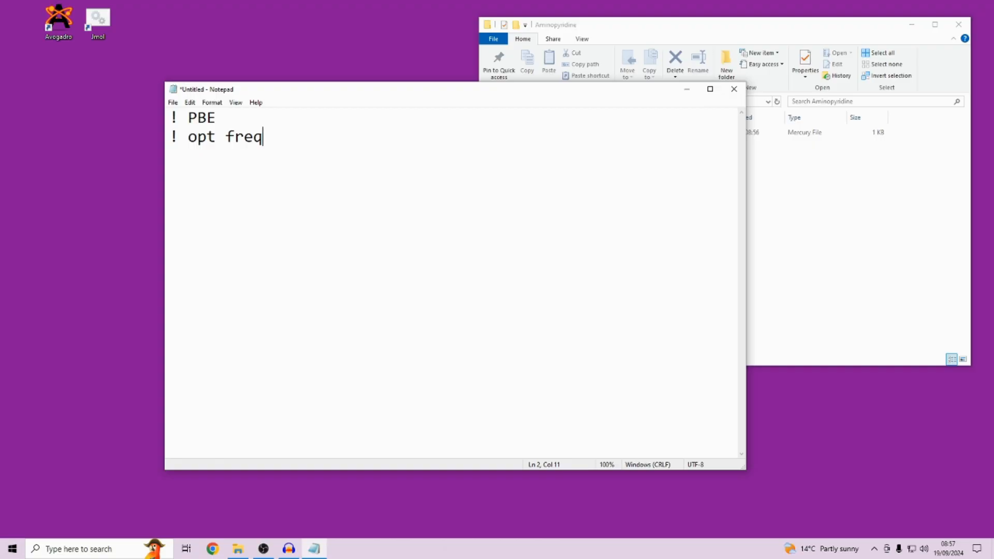
key(Return)
text(! LARGEPRINT)
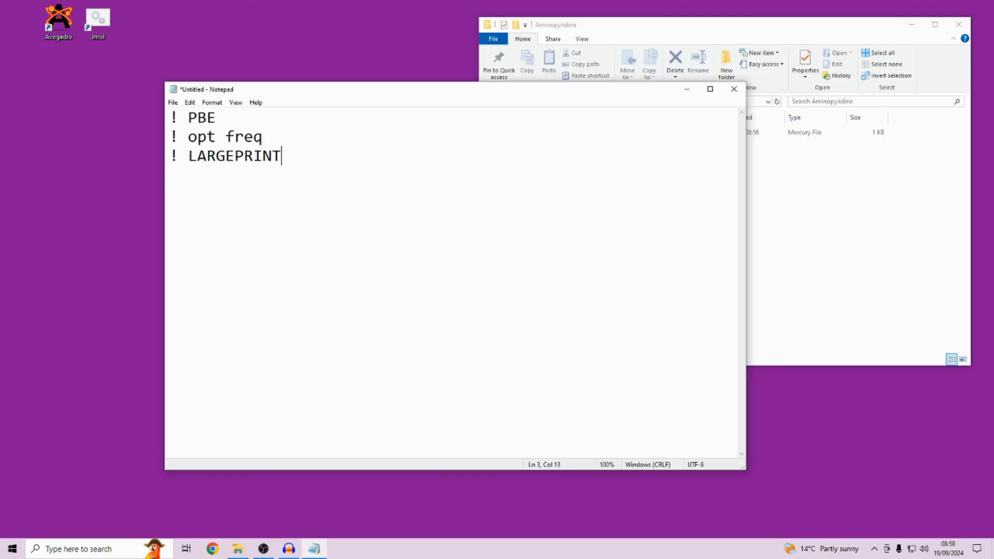
Add the coordinate line "* xyzfile 0 1 aminopyridine.xyz *" below the keyword lines.
key(Return)
text(* xyzfile )
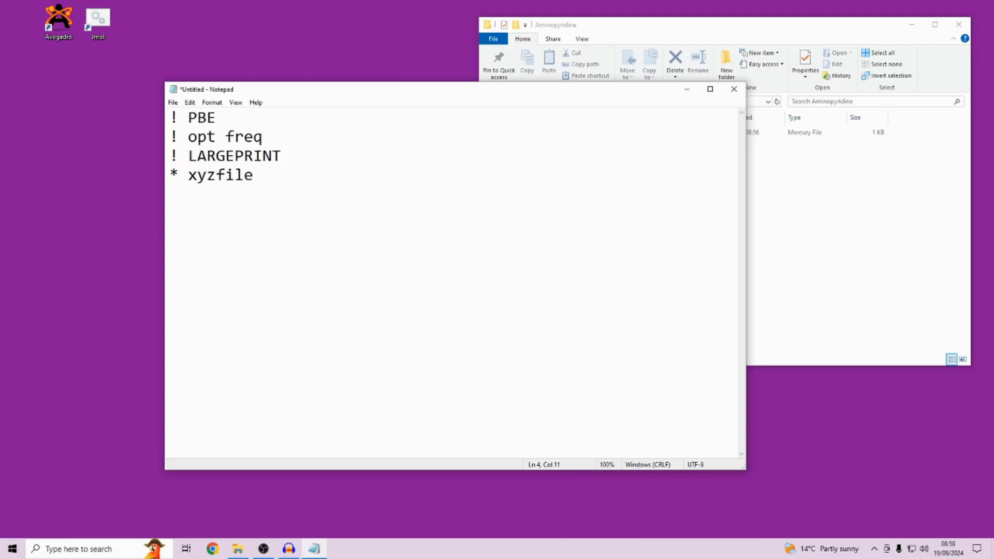
text(0 1)
text(aminopyridine.xy)
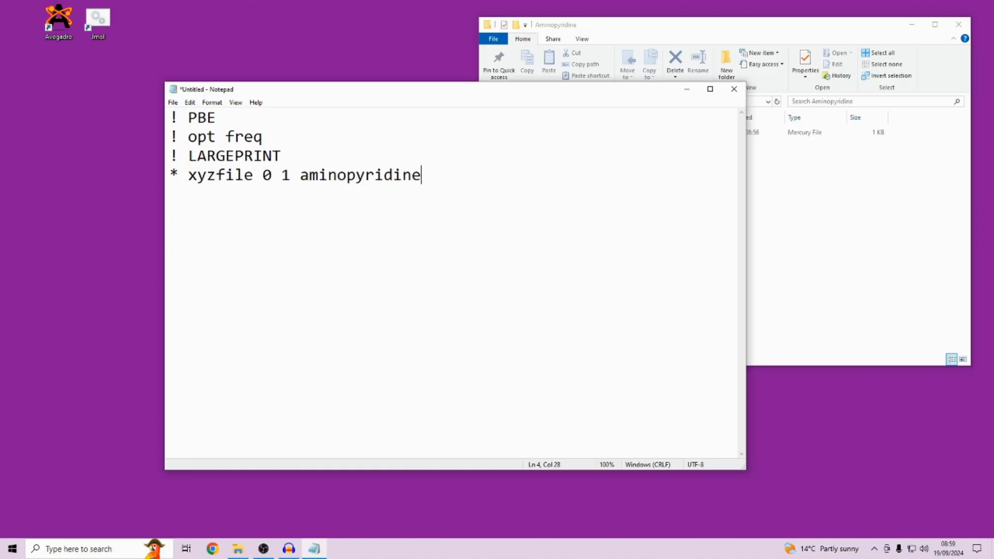
text(*)
Save the document as orca.inp in the Aminopyridine folder with the All Files type, and close it.
click(172, 102)
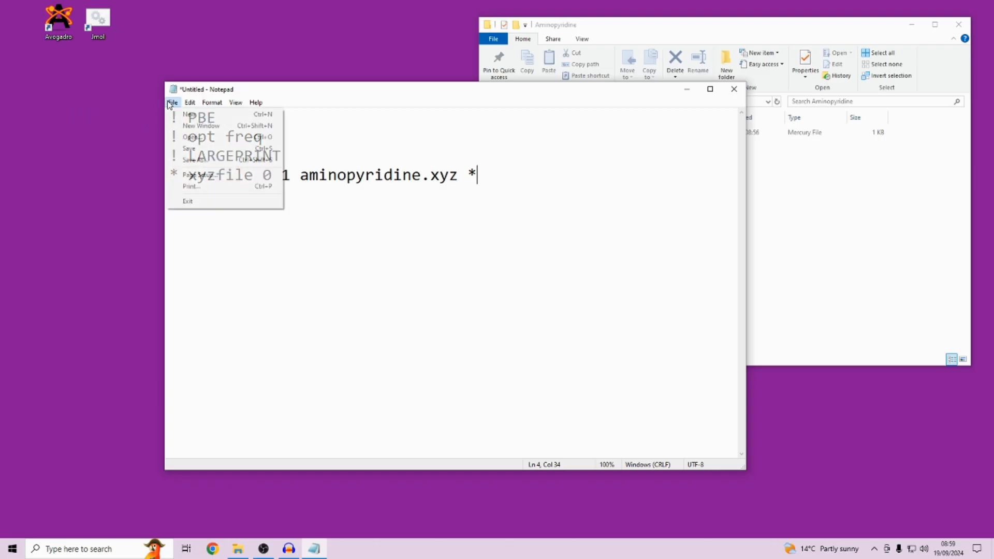
click(190, 149)
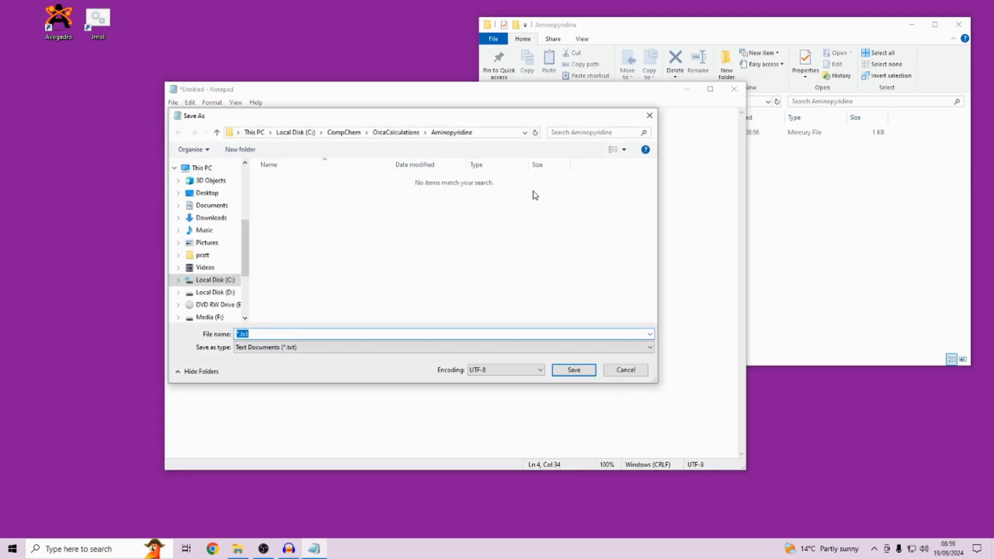
click(310, 347)
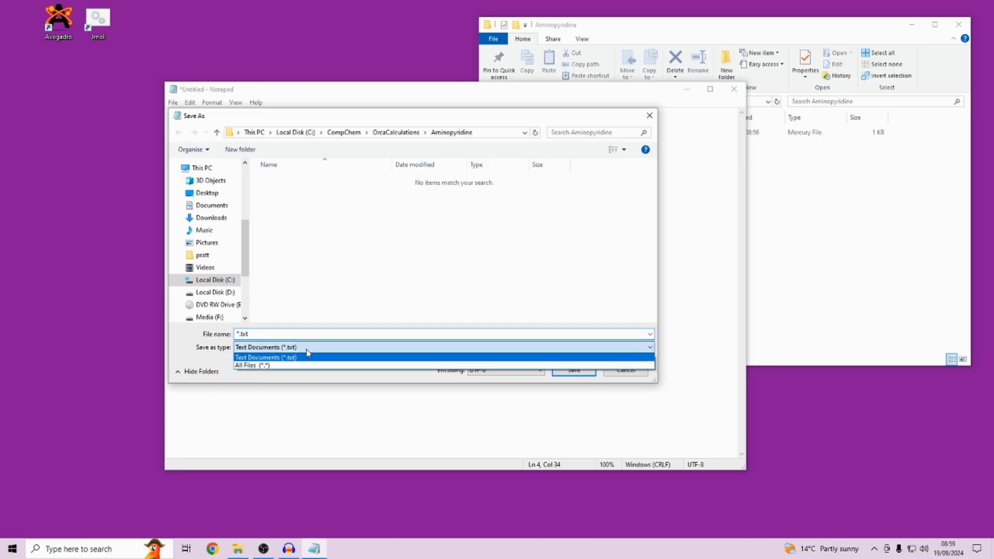
click(279, 366)
click(285, 333)
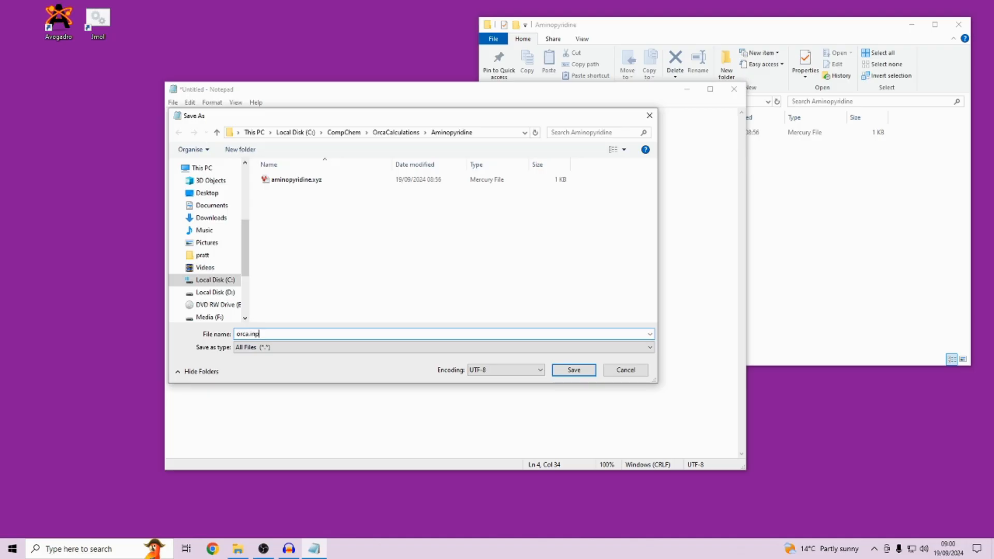
key(Return)
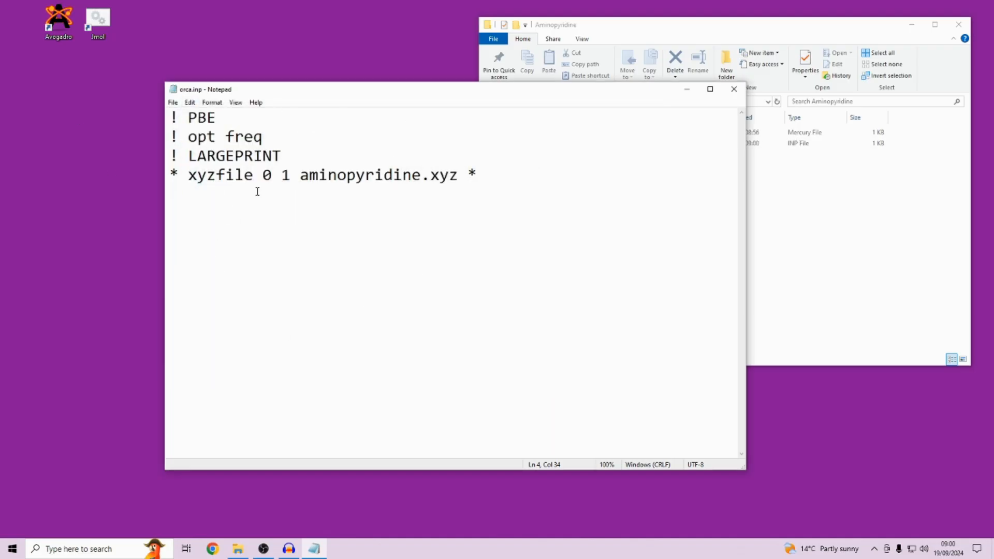
click(734, 90)
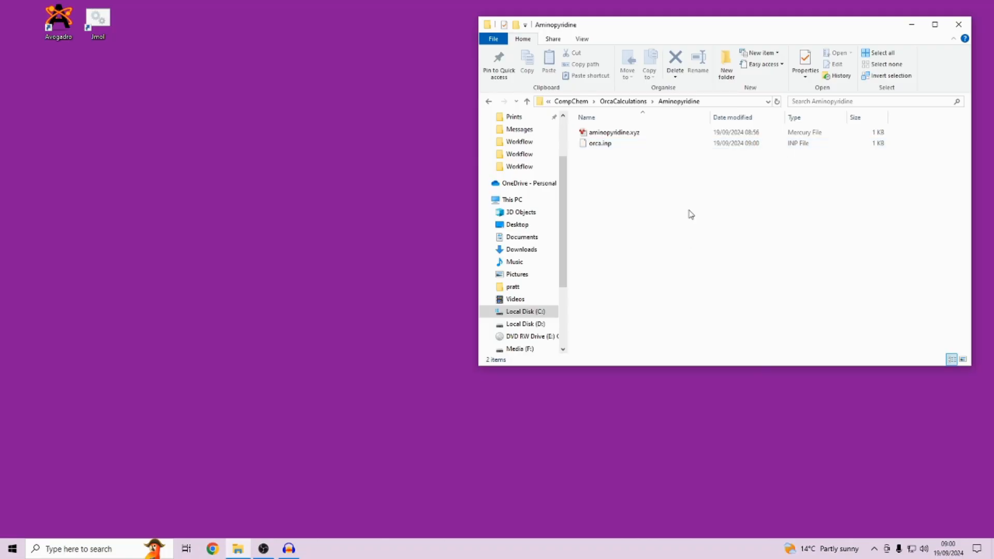
Open a command prompt in the Aminopyridine folder from File Explorer and place its window over the folder.
click(721, 102)
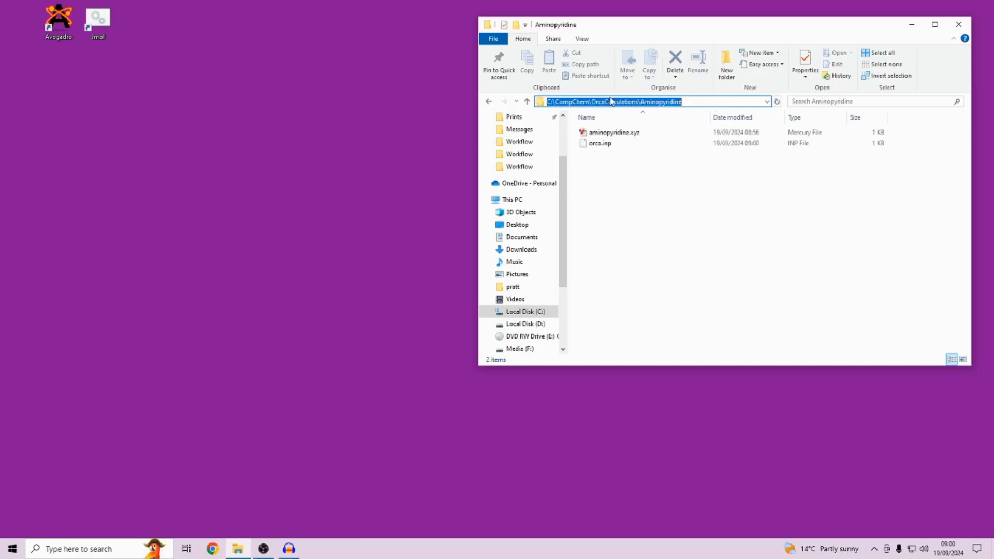
text(cmd)
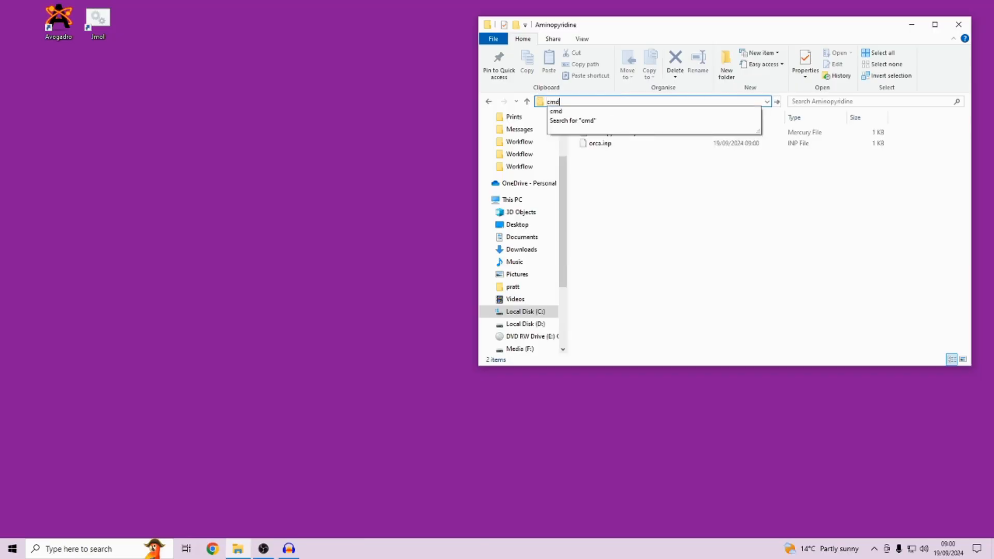
key(Return)
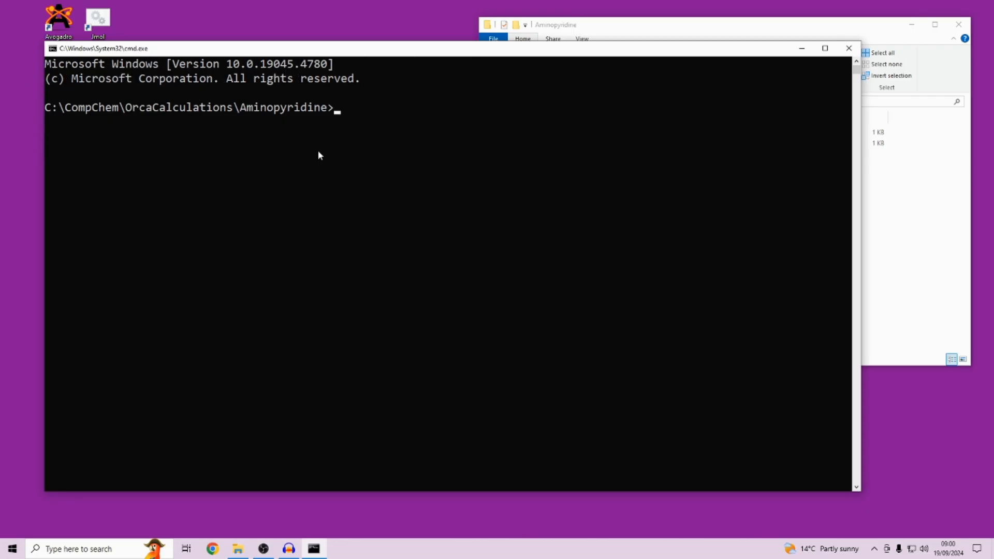
drag(492, 52, 515, 227)
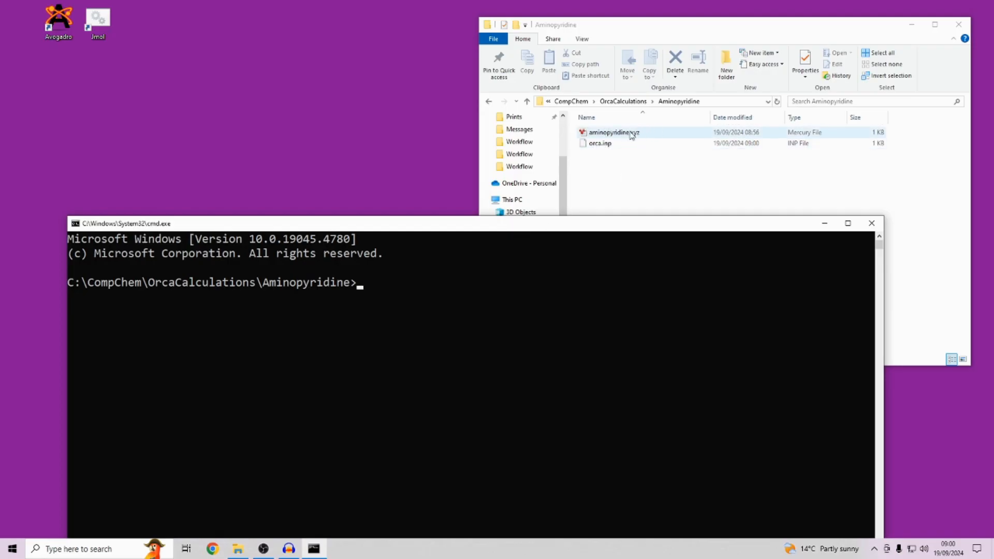
drag(486, 227, 504, 70)
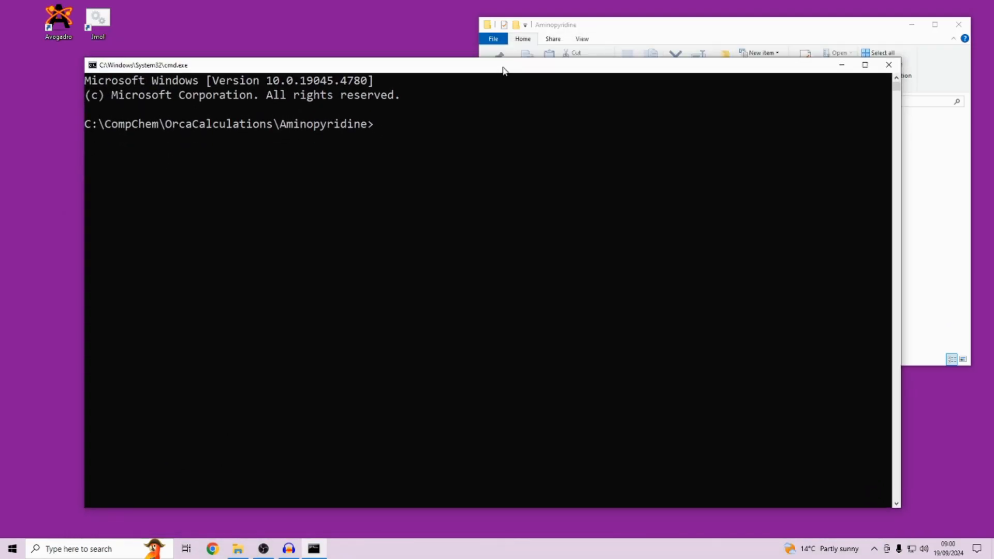
Run "orca orca.inp > orca.out" and check the files written to the Aminopyridine folder until the calculation ends.
text(orca orca.inp > orca.out)
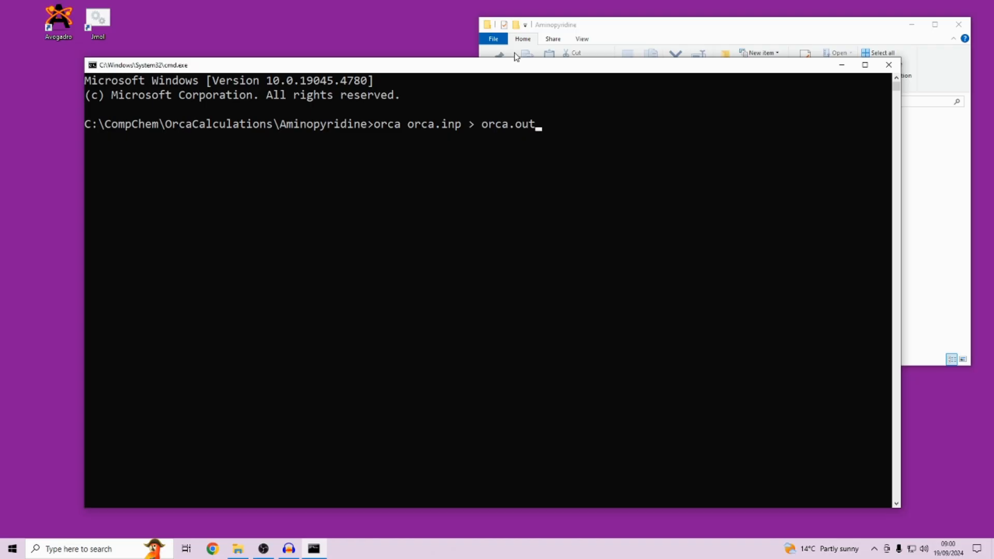
key(Return)
click(686, 37)
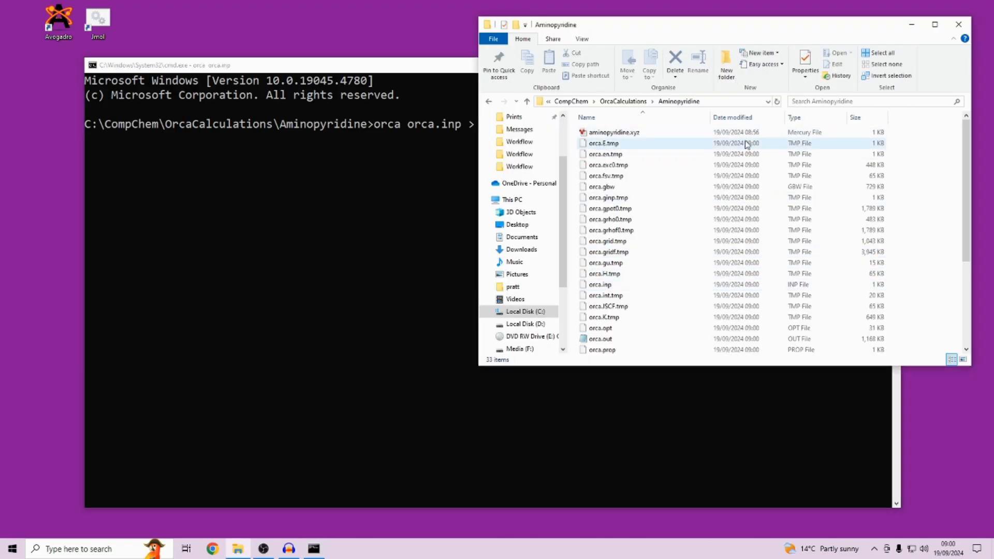
drag(966, 191, 984, 155)
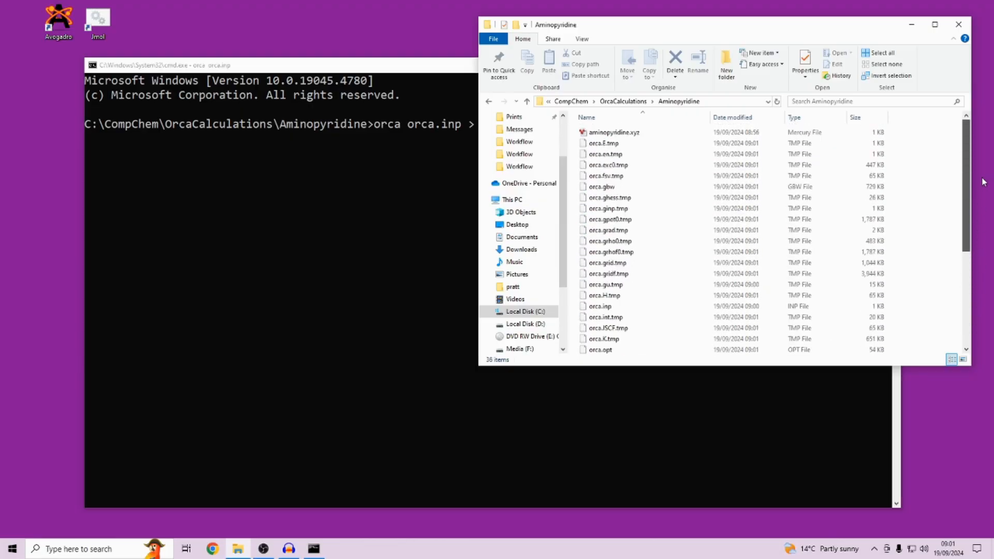
click(355, 66)
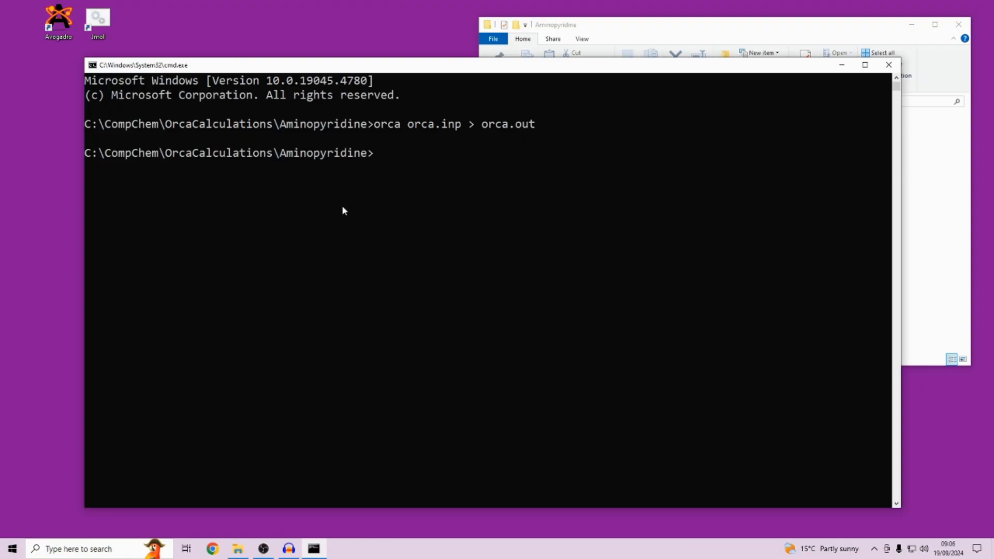
Open orca.out from the Aminopyridine folder in Notepad and maximize the window.
click(940, 198)
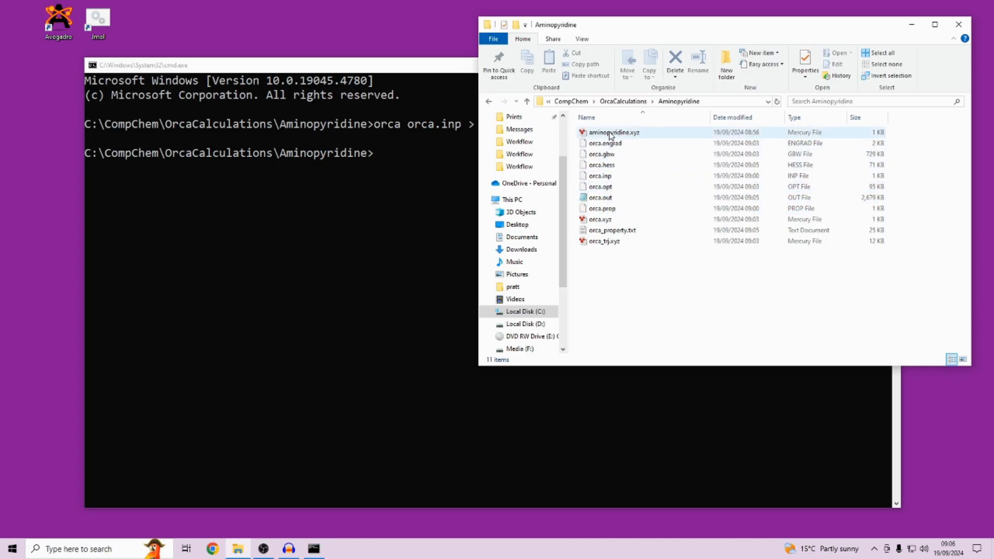
click(642, 201)
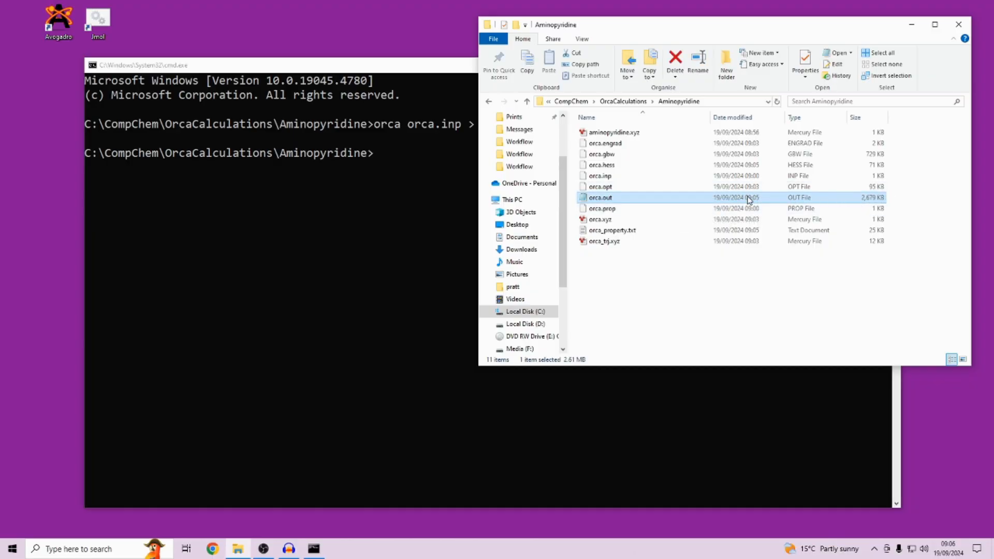
double_click(694, 203)
click(710, 89)
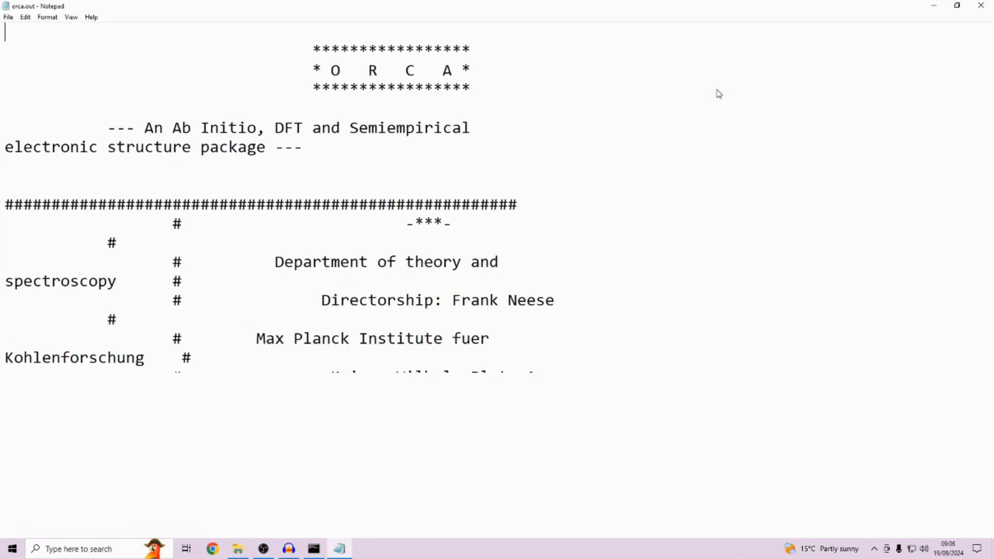
Examine the end of orca.out for the run's termination status, Gibbs free energy, entropy, enthalpy and thermochemistry sections.
drag(990, 35, 990, 512)
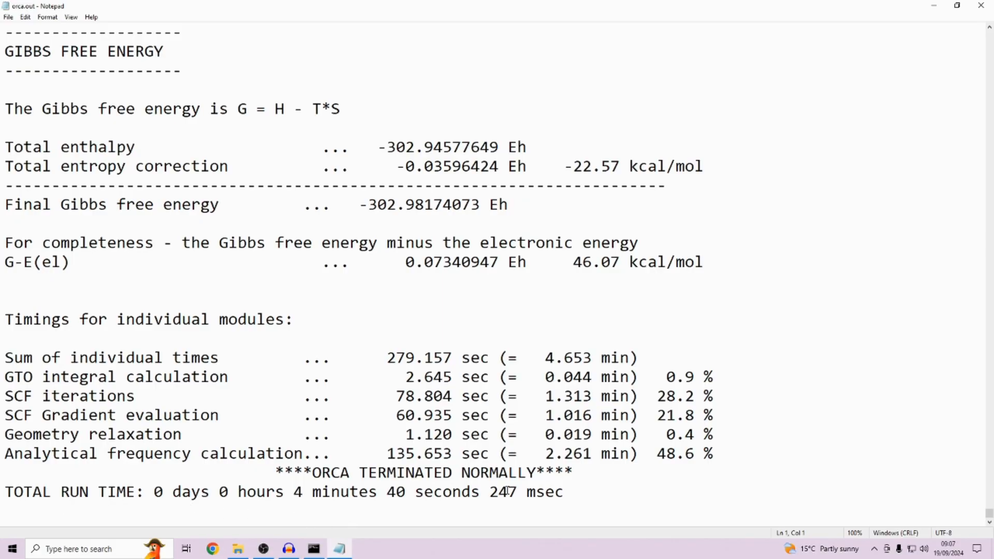
scroll(554, 434, up, 5)
scroll(554, 434, up, 10)
scroll(536, 442, up, 1)
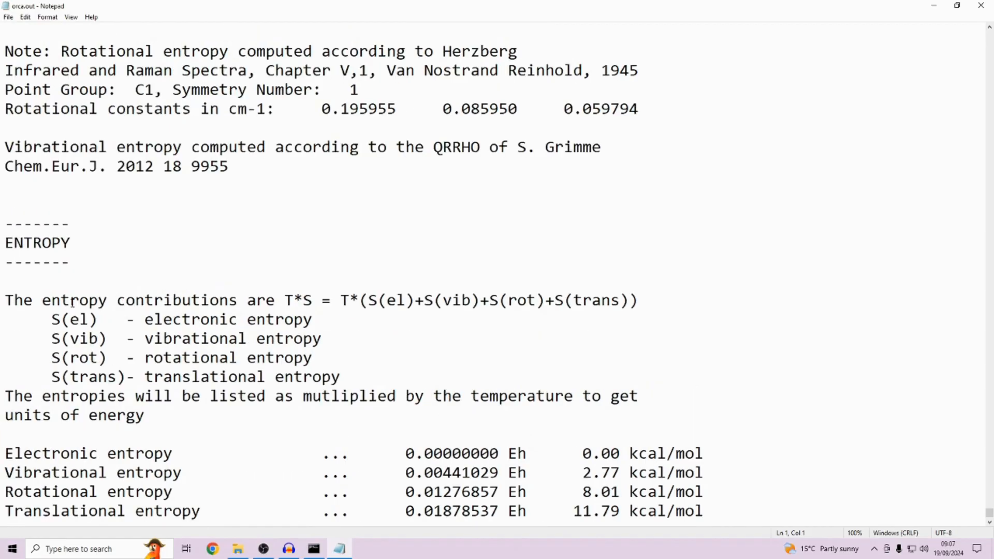
scroll(109, 244, up, 6)
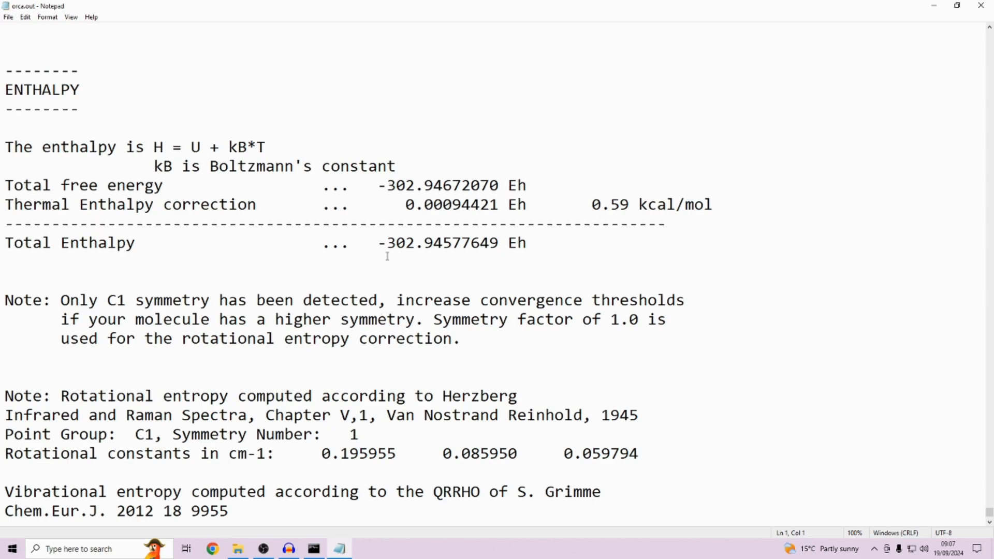
scroll(389, 280, up, 6)
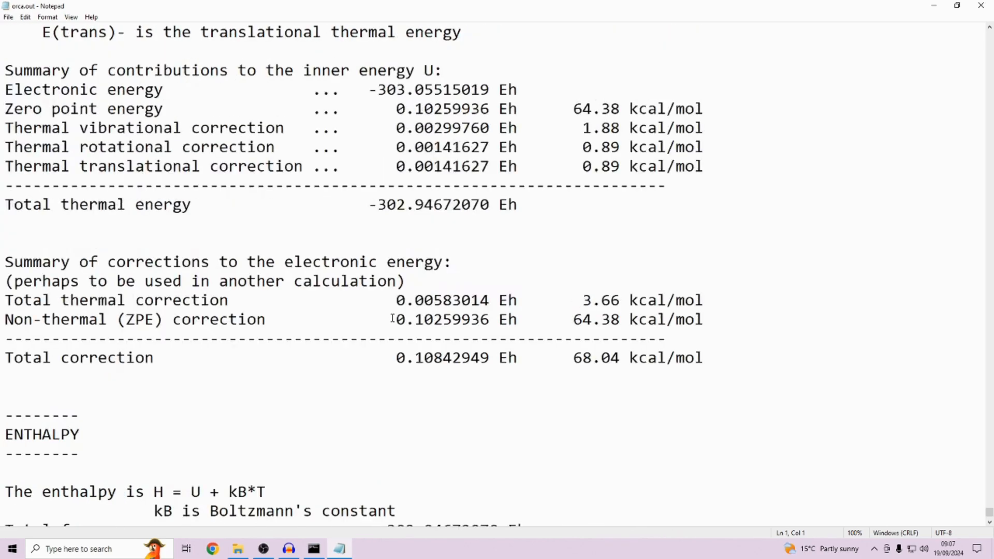
scroll(392, 319, up, 20)
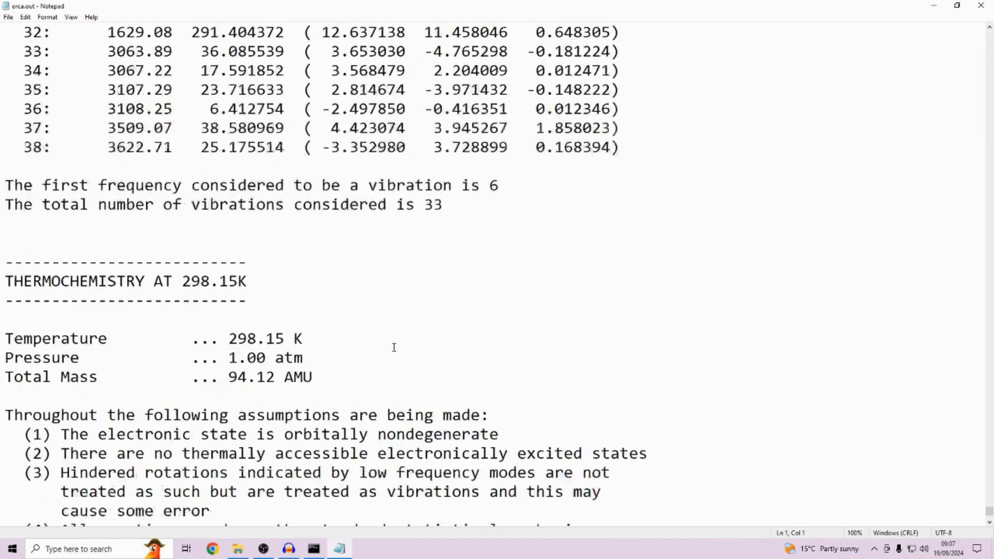
Find the Vibrational Frequencies section above the normal modes in orca.out and examine the listed frequencies.
scroll(394, 348, up, 20)
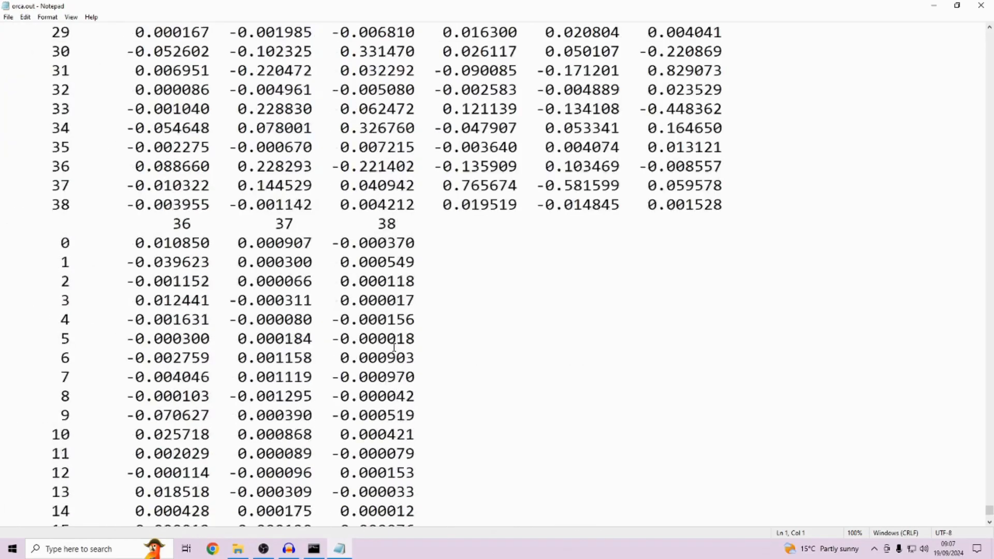
scroll(394, 348, up, 20)
scroll(395, 349, up, 16)
scroll(394, 325, up, 20)
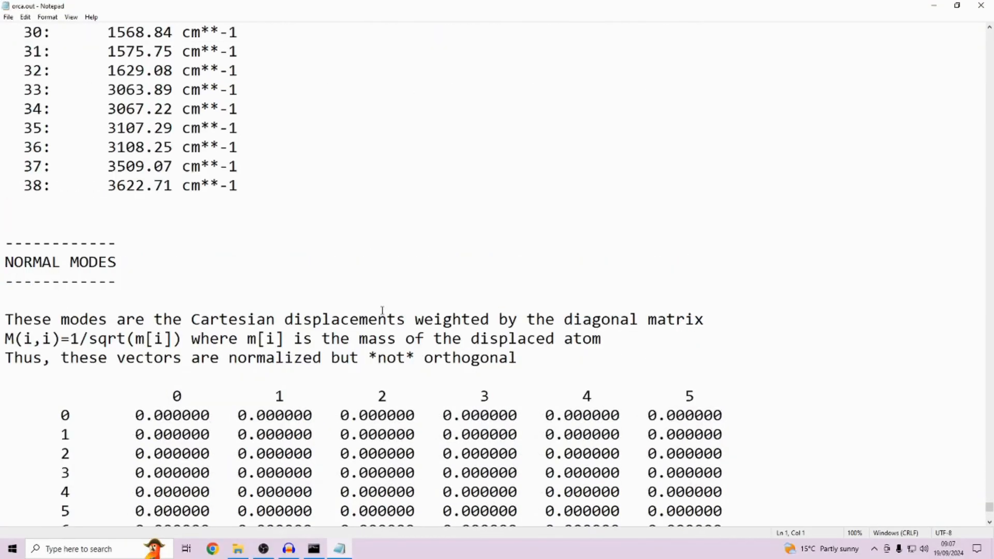
scroll(273, 248, up, 12)
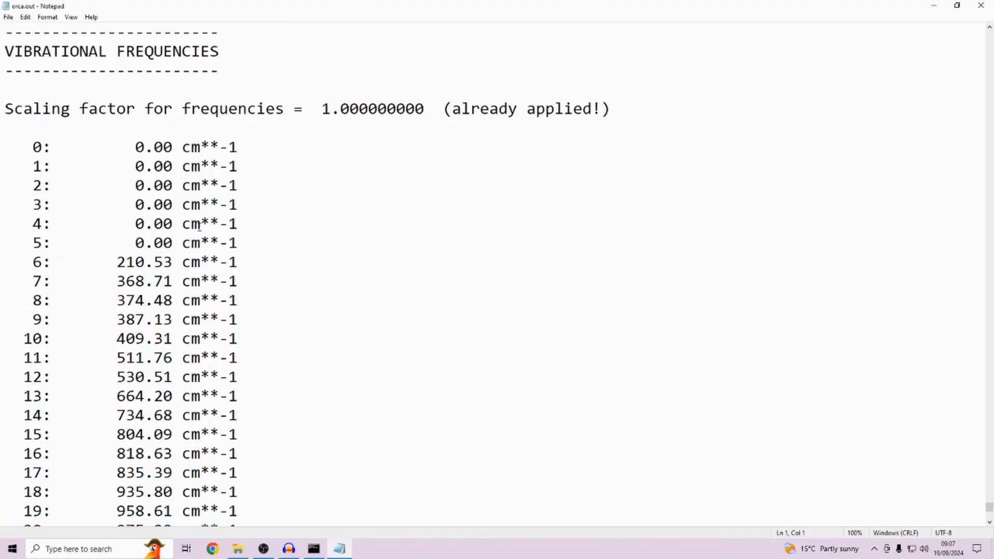
scroll(216, 62, up, 3)
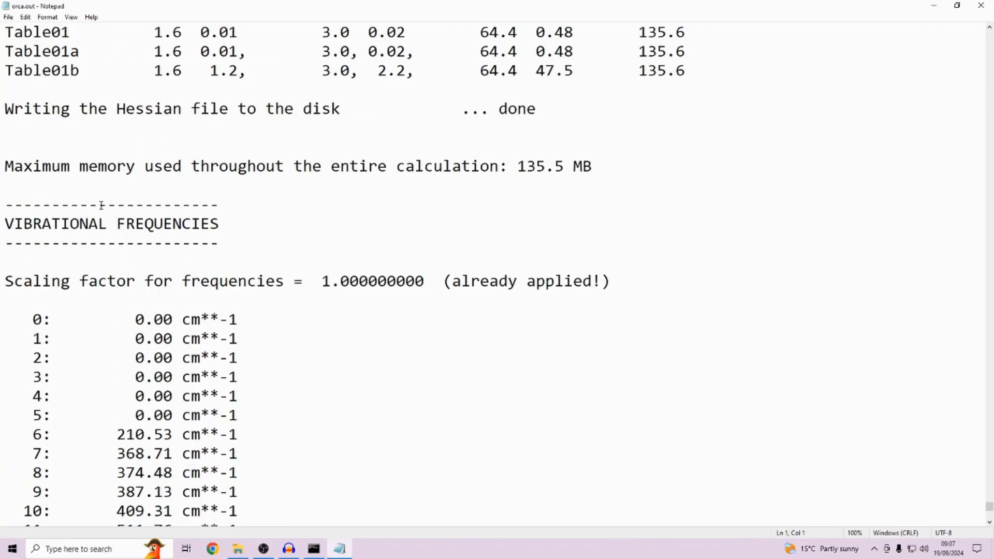
scroll(215, 218, down, 3)
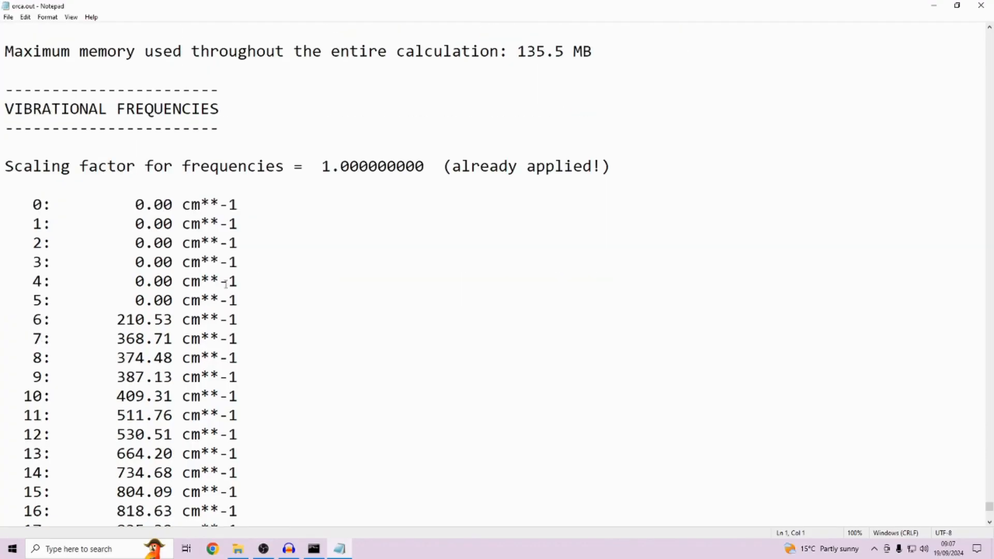
scroll(73, 414, down, 3)
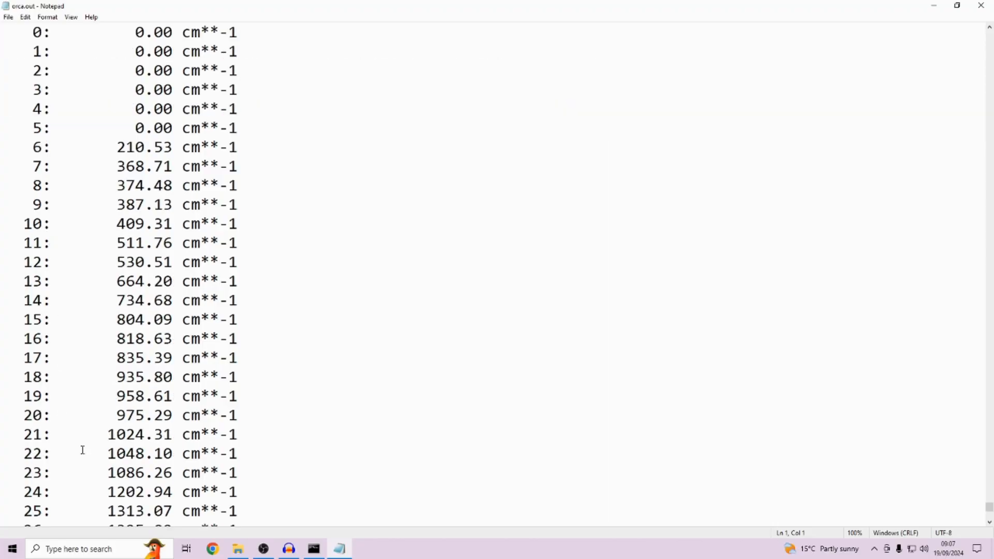
scroll(164, 493, down, 2)
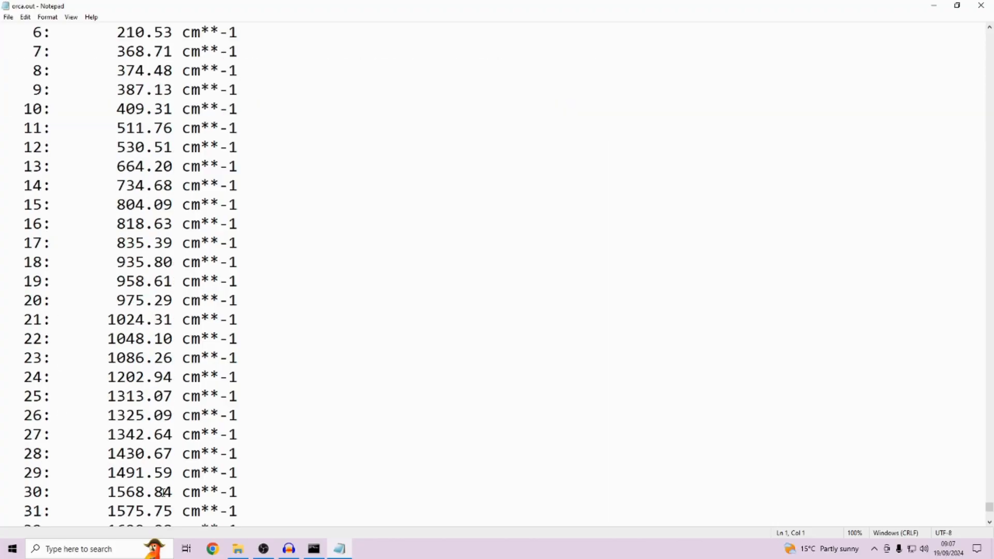
Examine the Vibrational Frequencies list in orca.out, checking modes 0 to 5 and the higher modes for imaginary frequencies.
scroll(222, 474, up, 7)
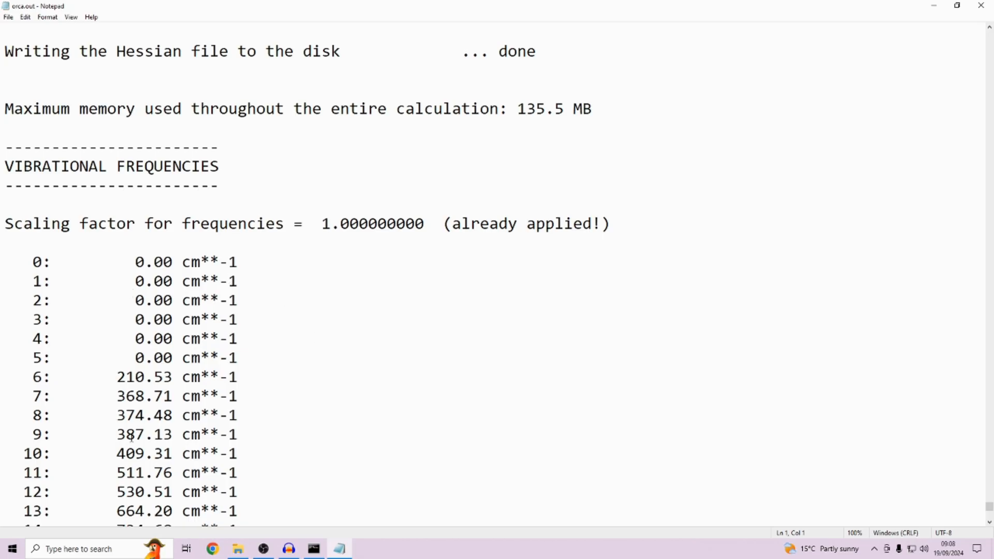
scroll(125, 297, down, 1)
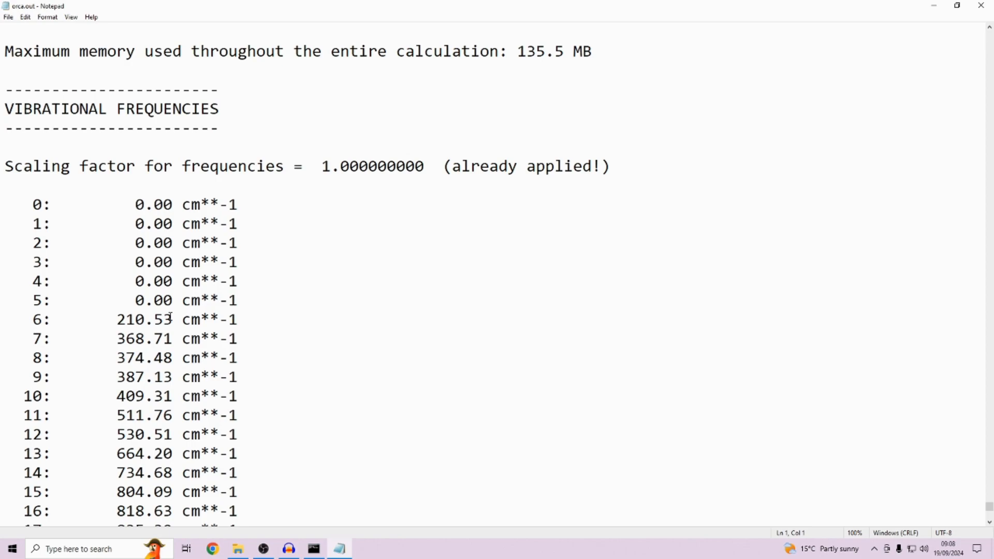
scroll(243, 335, down, 1)
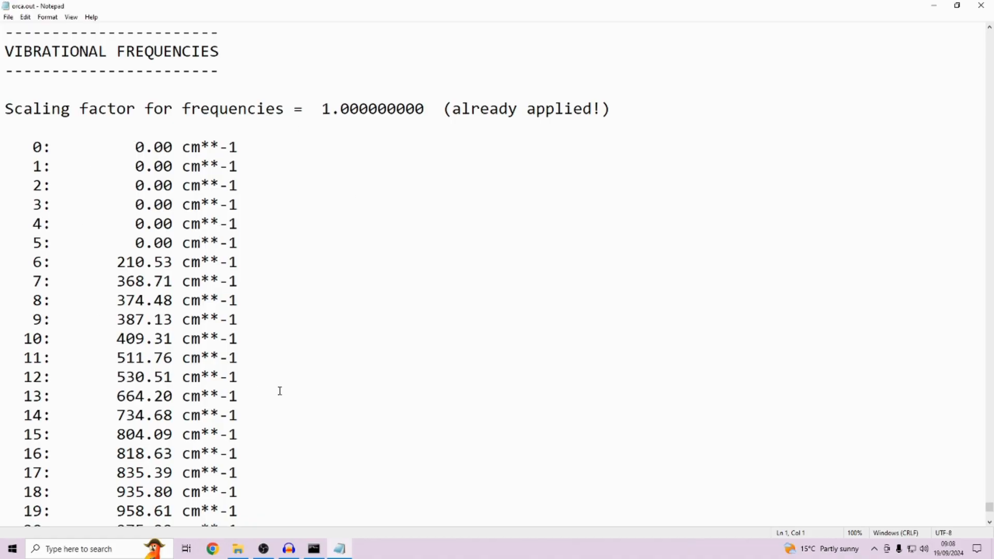
scroll(274, 266, down, 1)
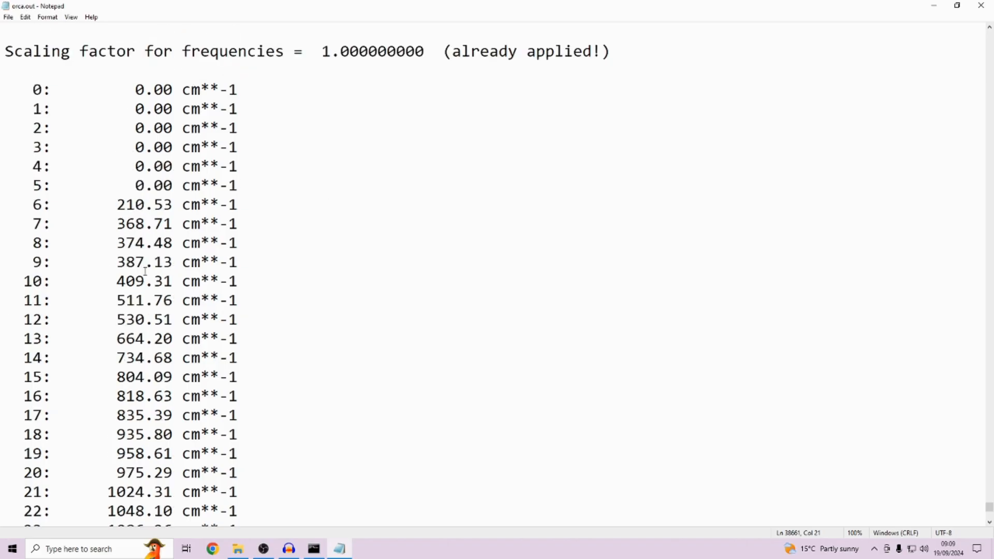
scroll(145, 271, up, 1)
scroll(146, 271, down, 3)
scroll(183, 385, up, 2)
scroll(359, 195, down, 3)
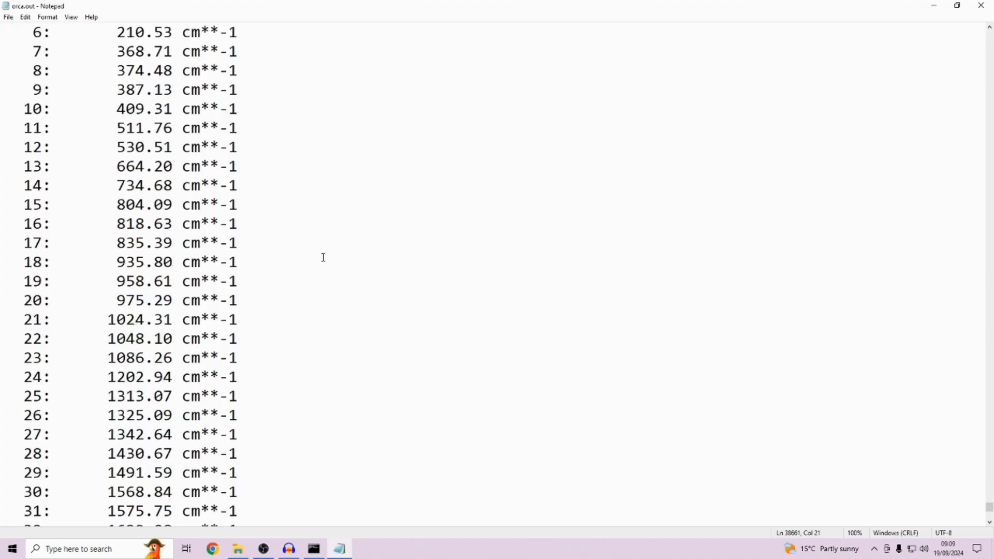
Close the orca.out text view, launch Avogadro and load orca.out from the Aminopyridine folder into it.
click(982, 5)
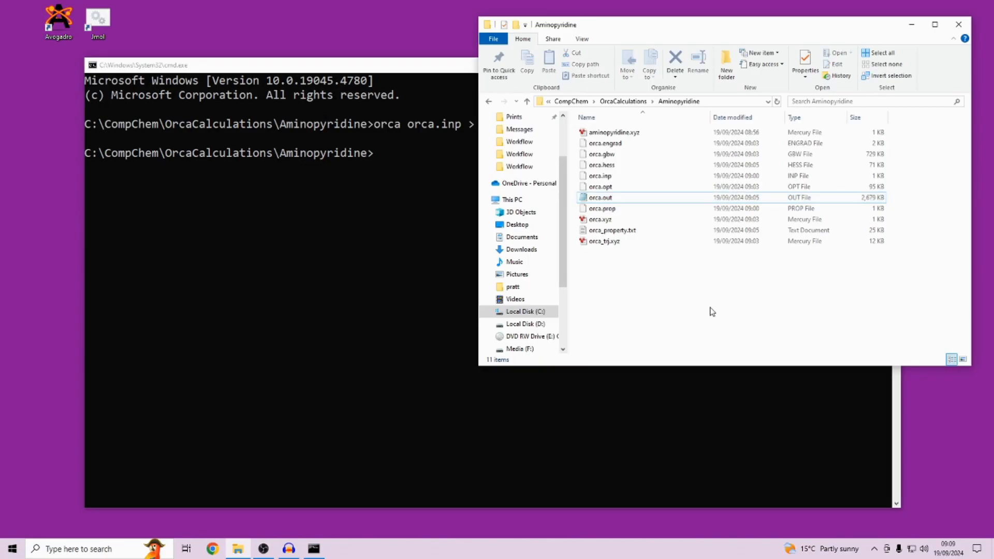
double_click(51, 26)
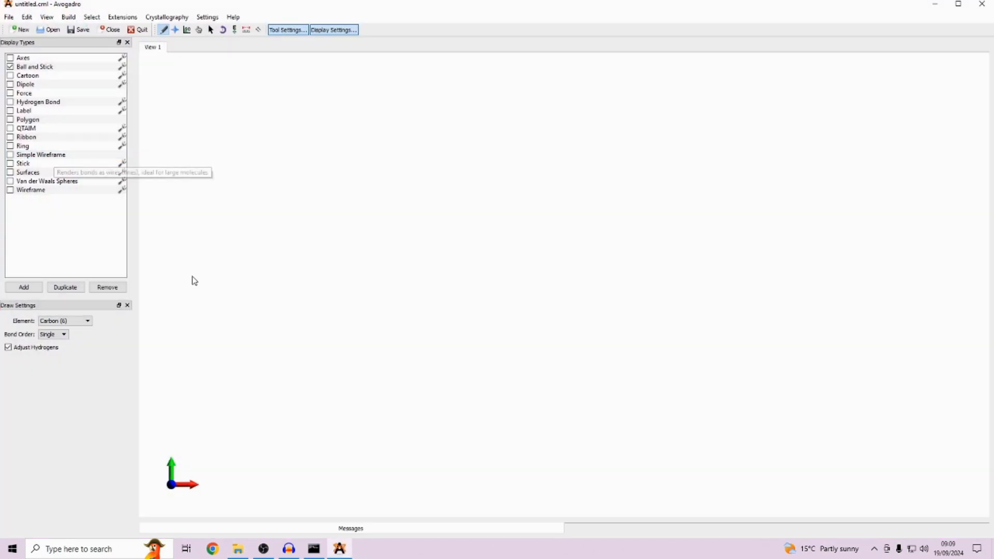
click(242, 551)
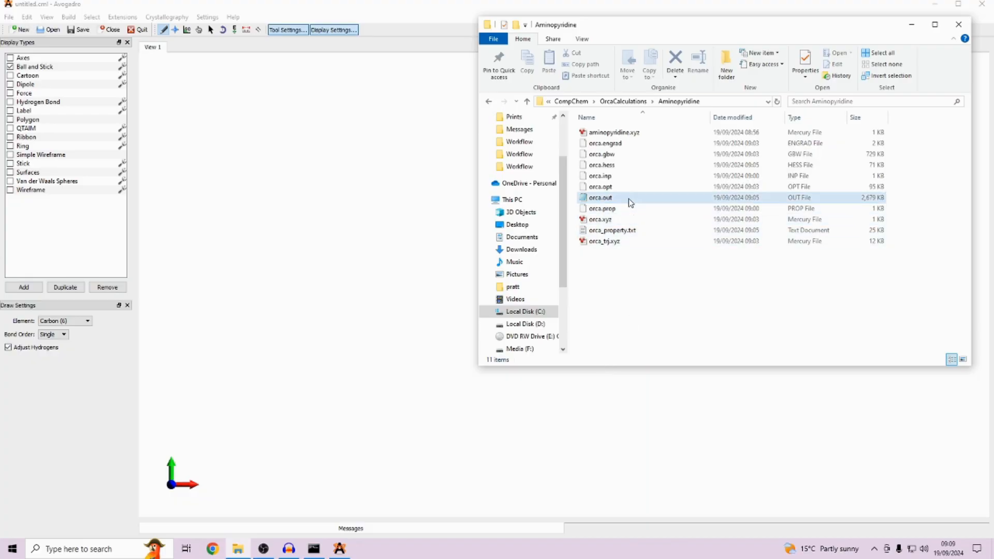
click(636, 201)
drag(682, 202, 278, 197)
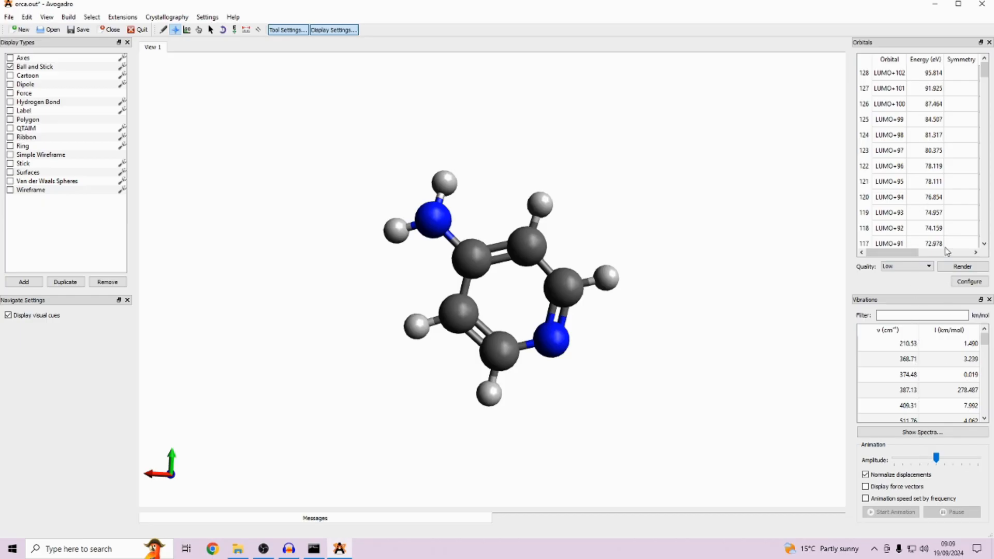
Find the HOMO in the orbital list, display its surface and inspect it on the molecule from several sides.
scroll(932, 118, down, 2)
scroll(932, 119, up, 2)
drag(988, 78, 991, 216)
scroll(962, 194, up, 1)
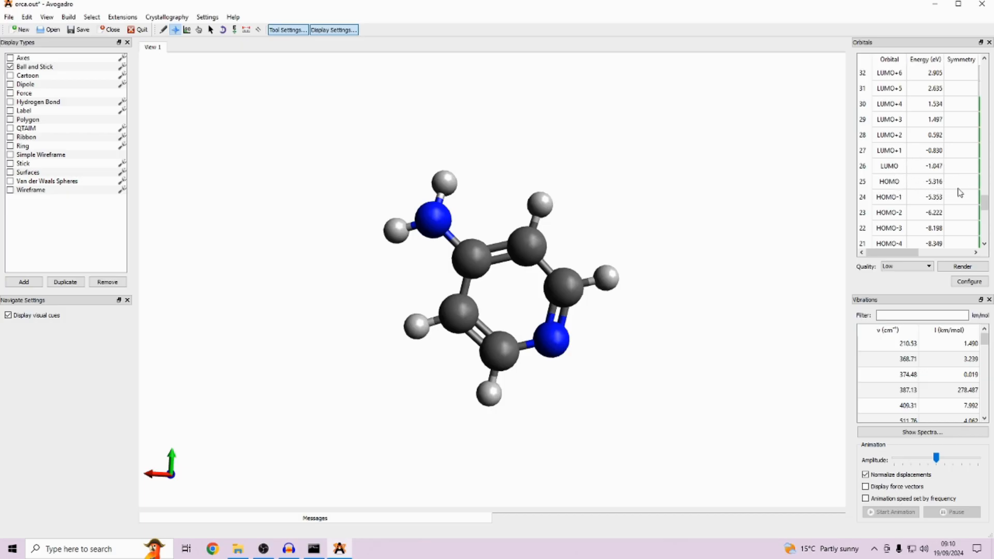
click(902, 183)
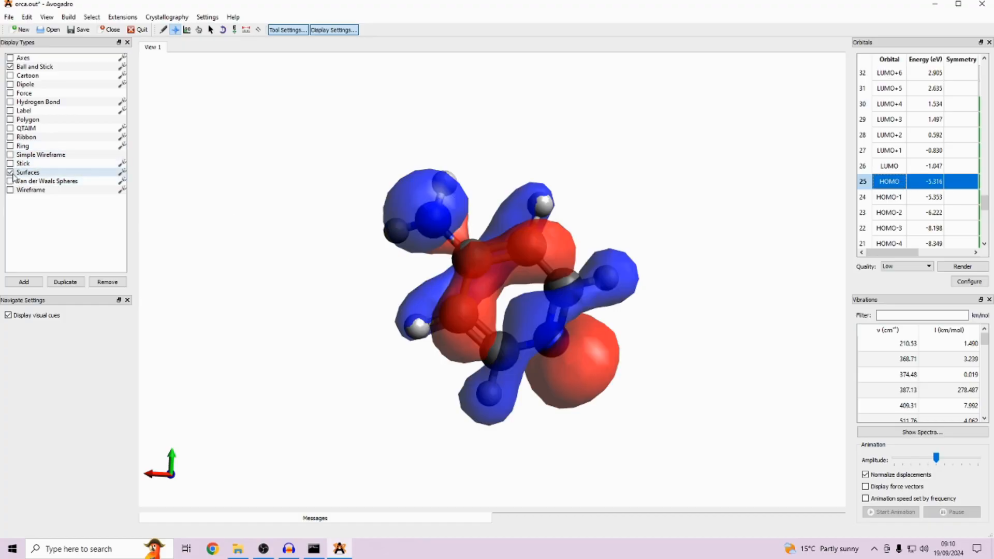
mouse_move(668, 371)
mouse_down()
mouse_move(641, 305)
mouse_move(665, 357)
mouse_move(679, 263)
mouse_up()
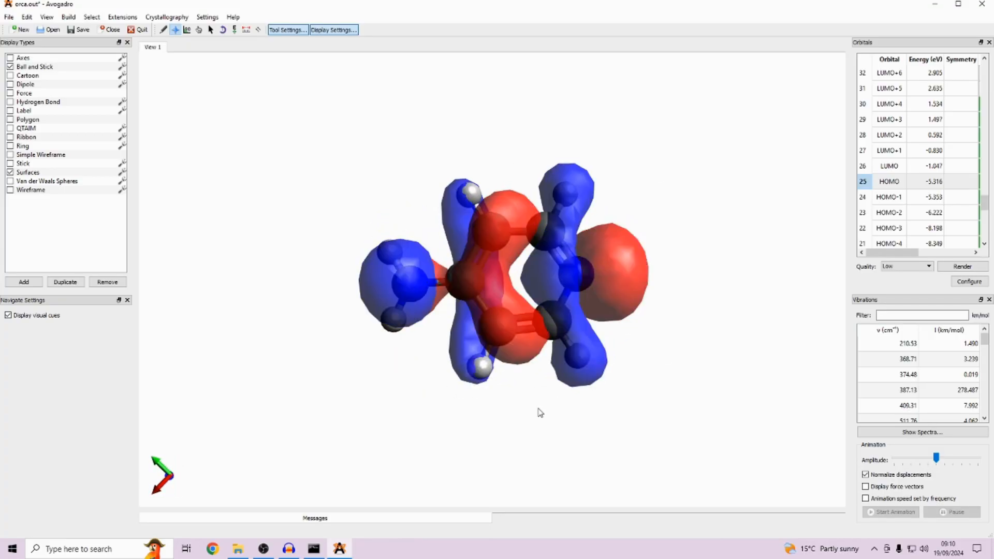
drag(526, 413, 668, 479)
drag(664, 299, 634, 268)
Display the LUMO surface and inspect it from several sides.
click(941, 168)
mouse_move(612, 195)
mouse_down()
mouse_move(570, 260)
mouse_move(606, 349)
mouse_move(570, 327)
mouse_move(544, 329)
mouse_up()
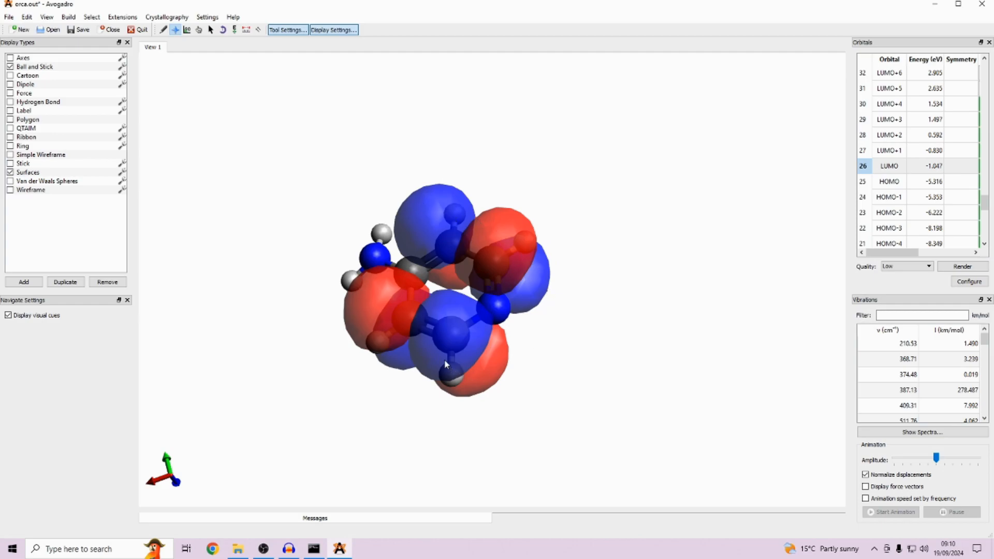
mouse_move(511, 242)
mouse_down()
mouse_move(577, 233)
mouse_move(375, 295)
mouse_up()
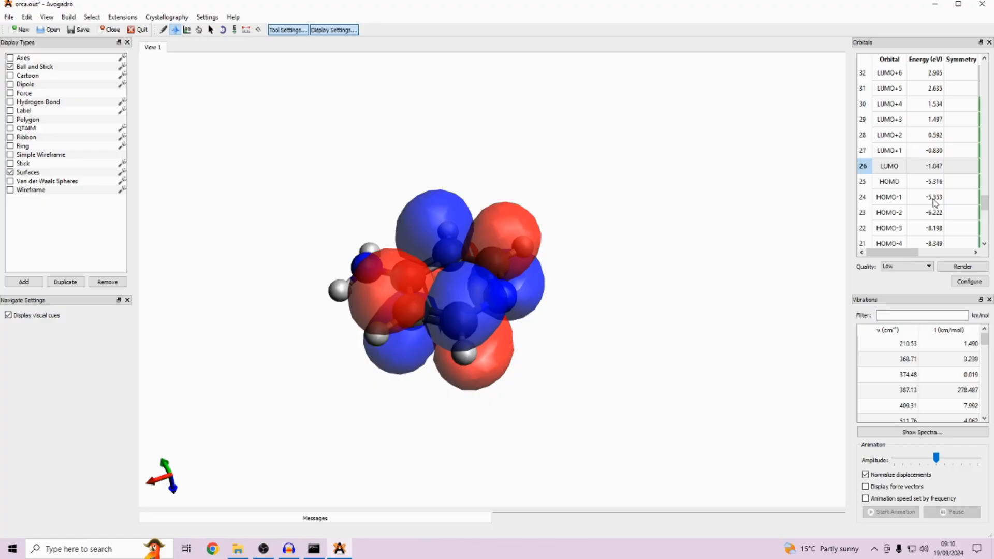
Display the HOMO-1 and HOMO-2 surfaces in turn and inspect HOMO-2 from several sides.
click(917, 199)
click(918, 213)
drag(579, 357, 500, 344)
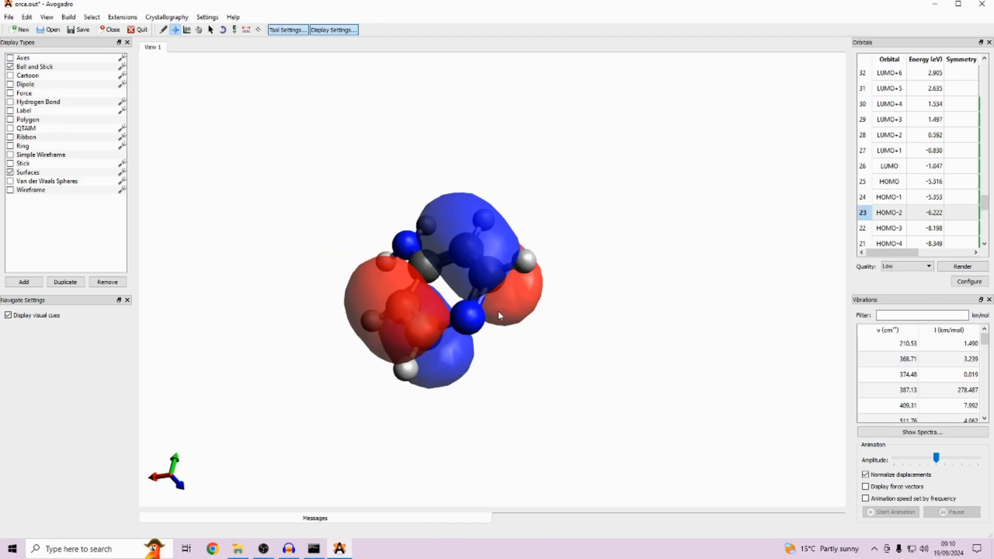
drag(492, 257, 483, 298)
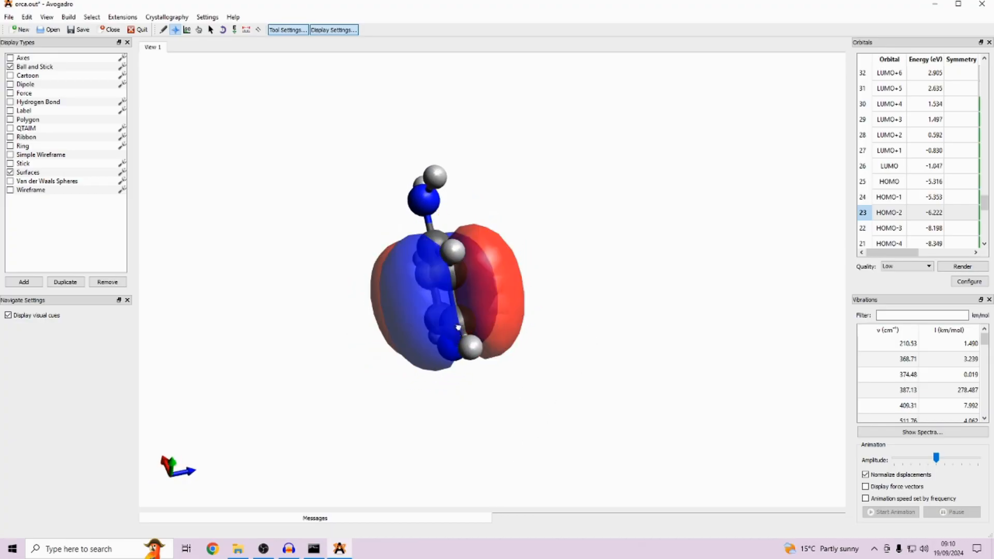
drag(457, 331, 679, 252)
drag(557, 364, 738, 242)
Display the unoccupied orbital surfaces from LUMO+1 up to LUMO+5 one after another.
click(914, 150)
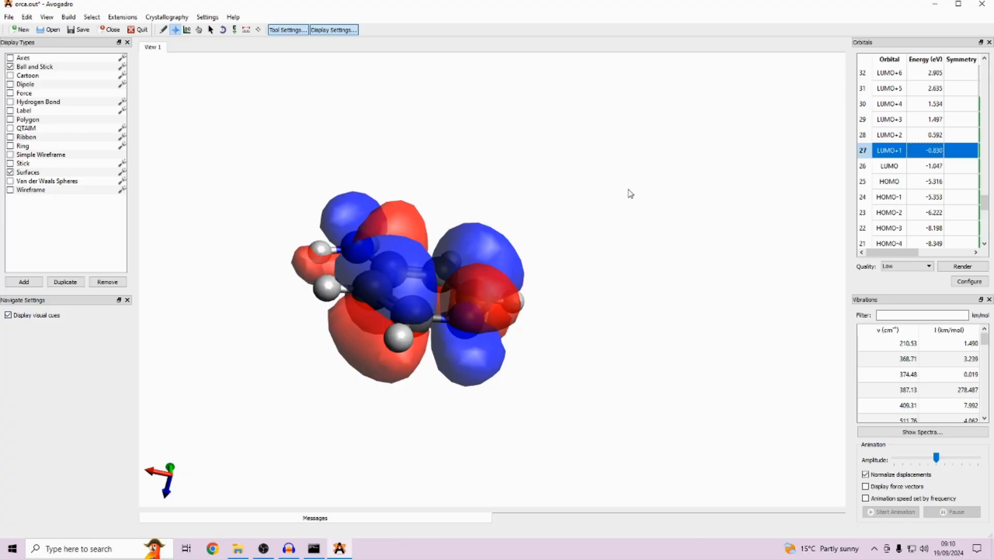
click(927, 140)
scroll(927, 141, up, 1)
click(932, 170)
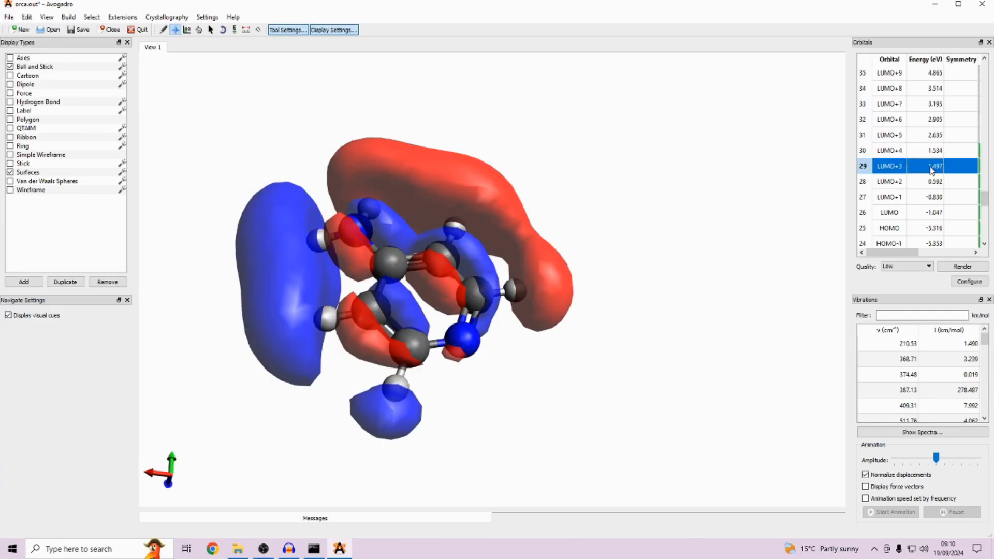
click(927, 151)
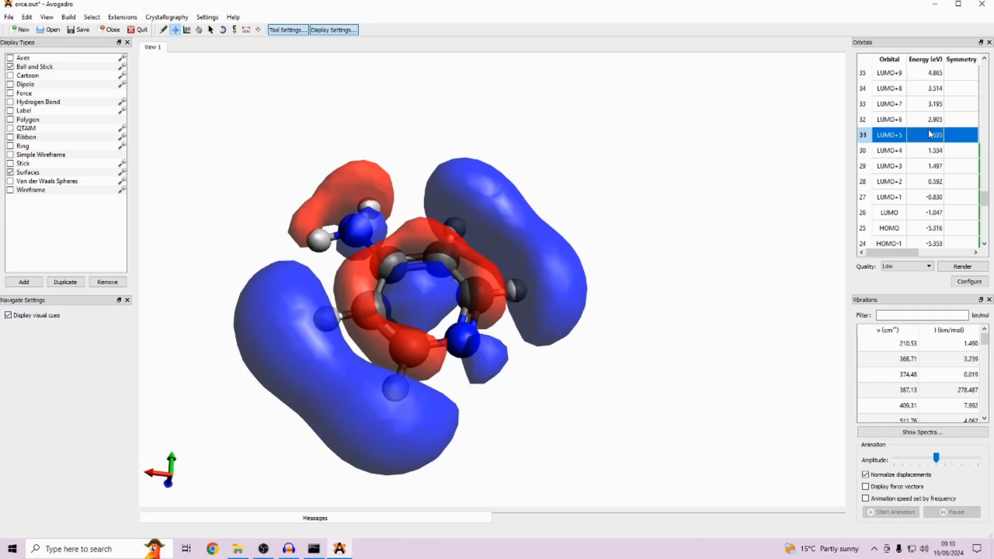
Render the high-energy LUMO+75 orbital and inspect its surface from another angle.
click(985, 134)
drag(986, 133, 985, 105)
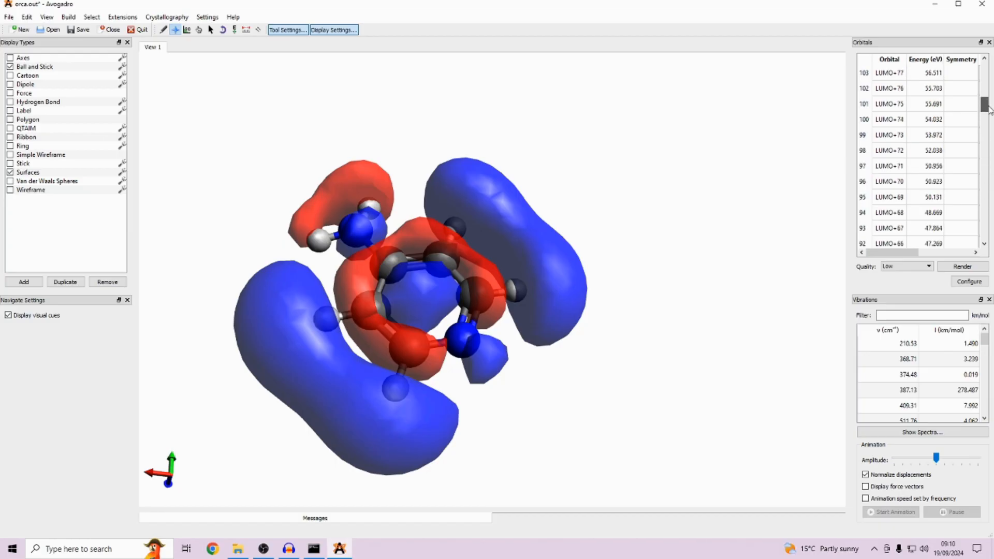
click(960, 109)
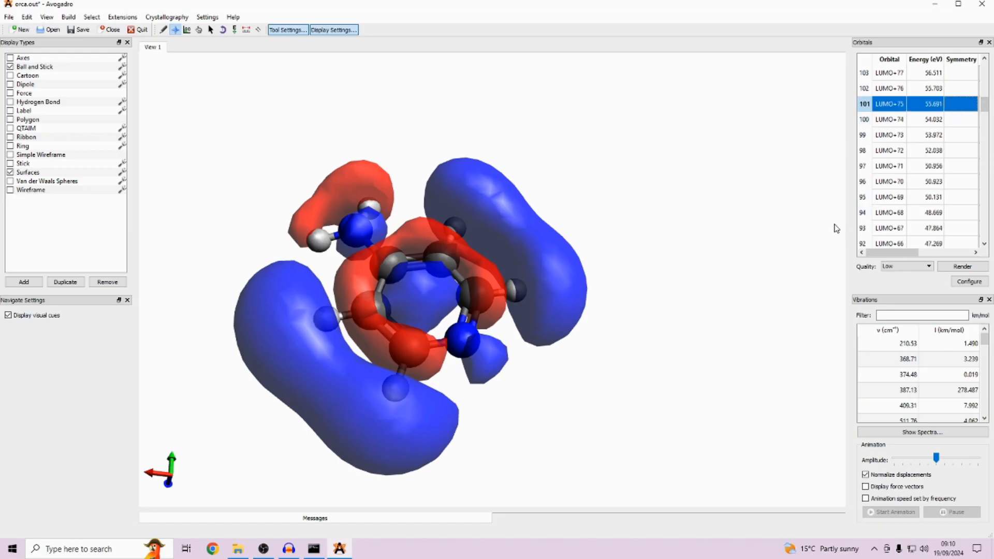
click(959, 267)
mouse_move(650, 309)
mouse_down()
mouse_move(596, 254)
mouse_move(307, 209)
mouse_move(538, 238)
mouse_up()
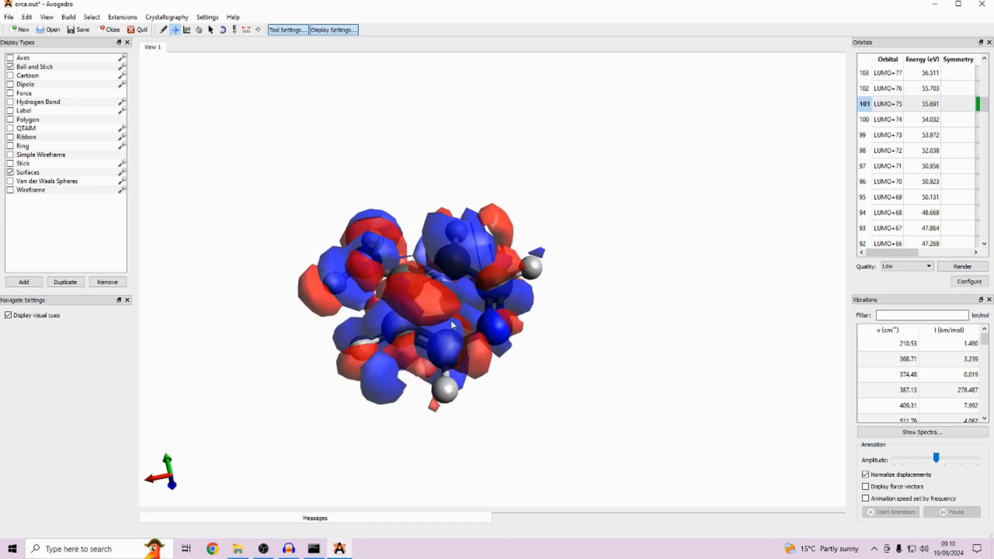
Render the two lowest-energy core orbitals, HOMO-23 and HOMO-24.
drag(986, 109, 986, 239)
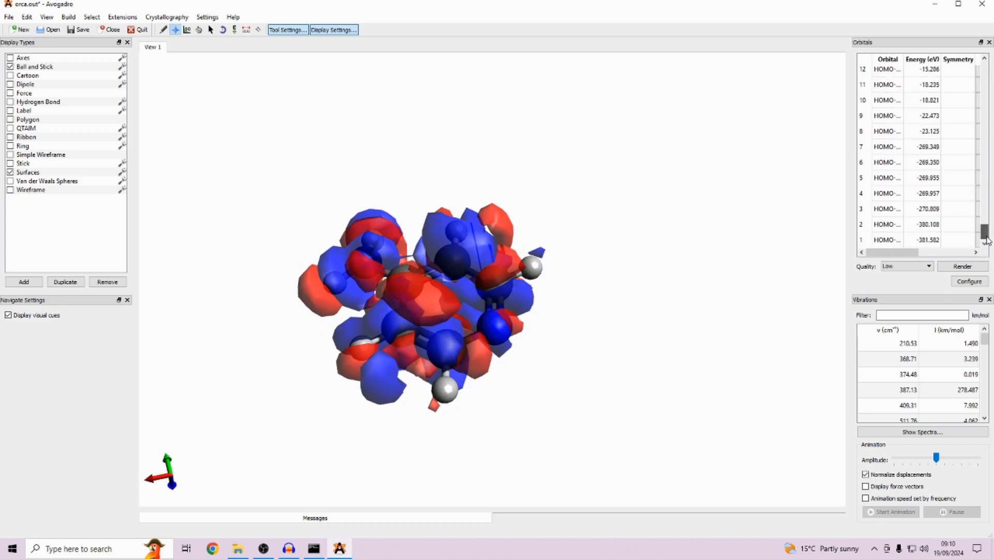
click(948, 226)
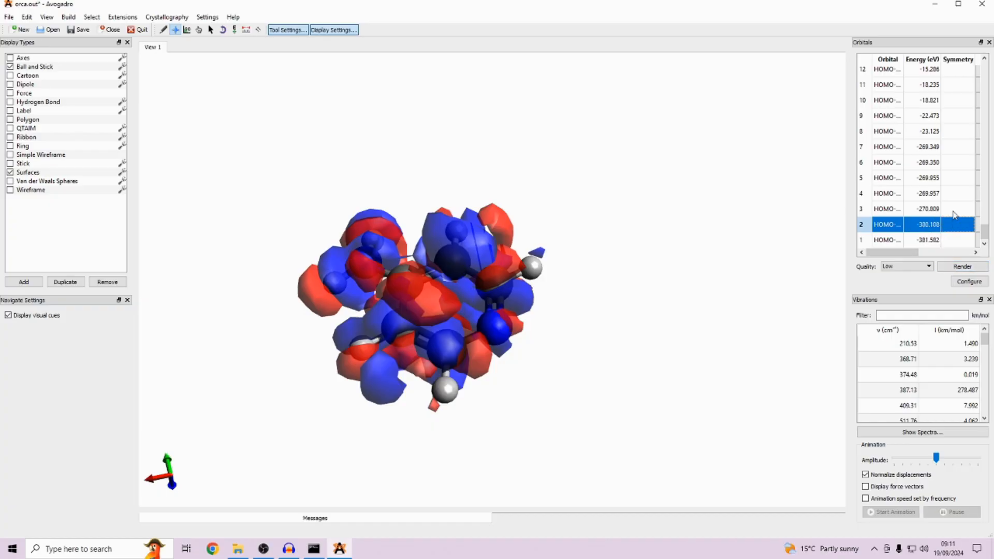
click(962, 268)
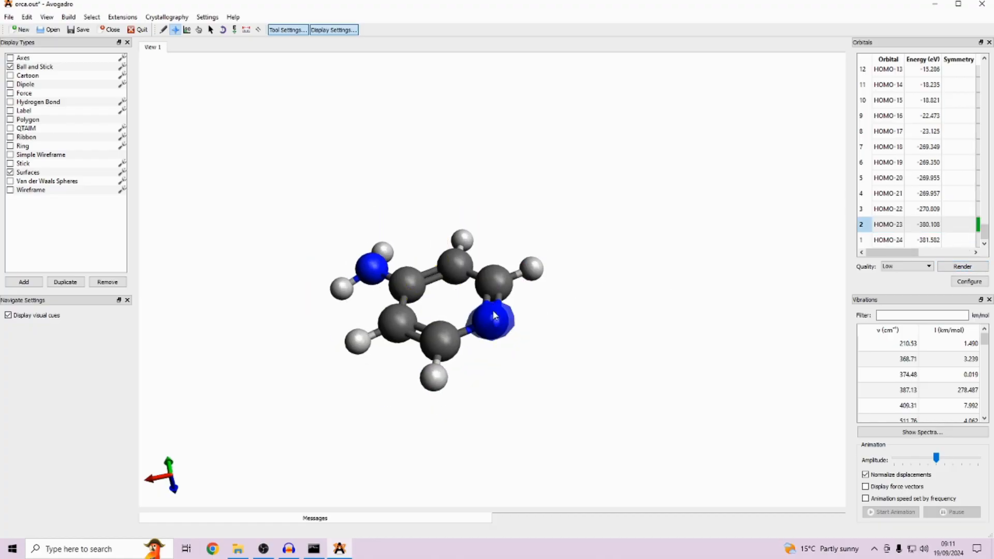
click(888, 240)
click(962, 268)
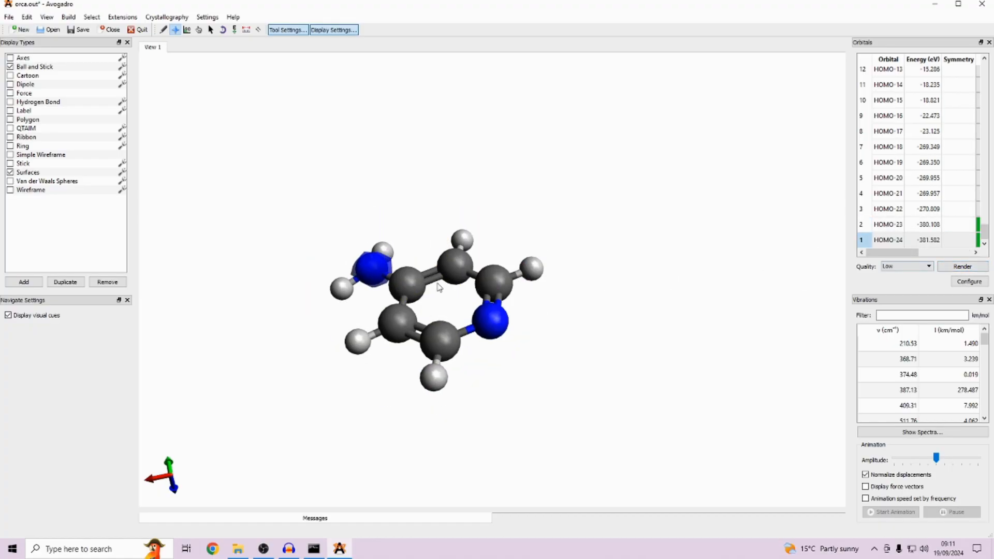
Render the core orbitals HOMO-22, HOMO-21 and HOMO-20 one after another.
click(965, 209)
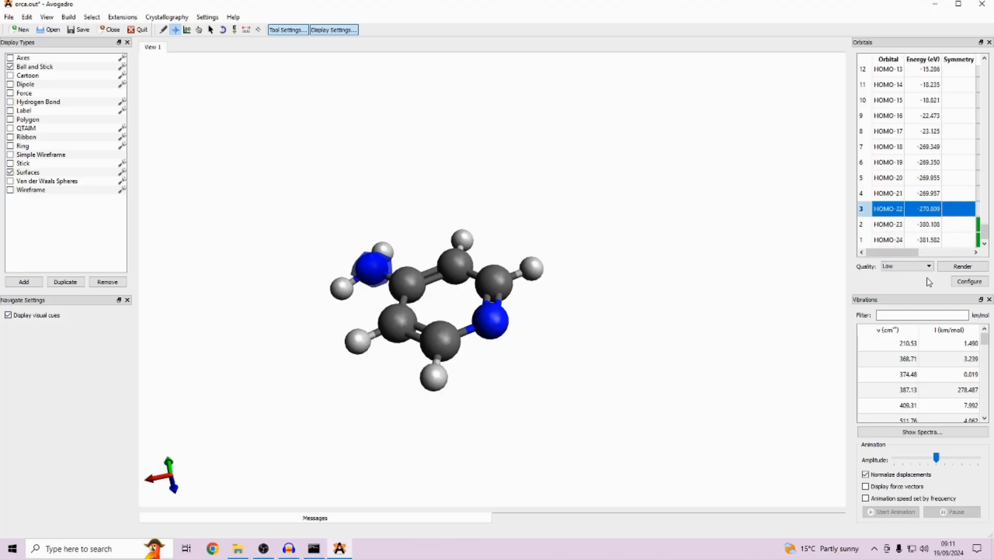
click(960, 267)
click(956, 199)
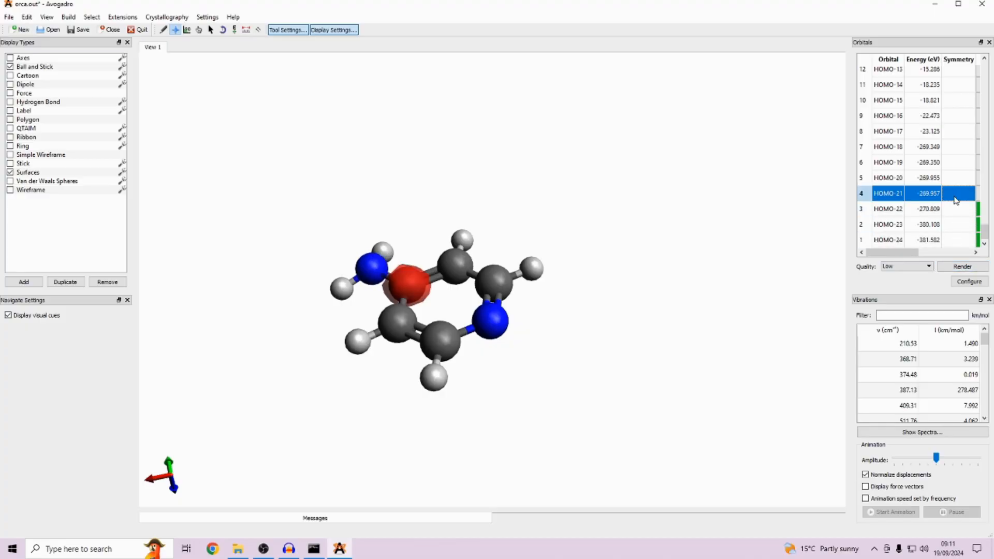
click(956, 268)
click(952, 178)
click(955, 268)
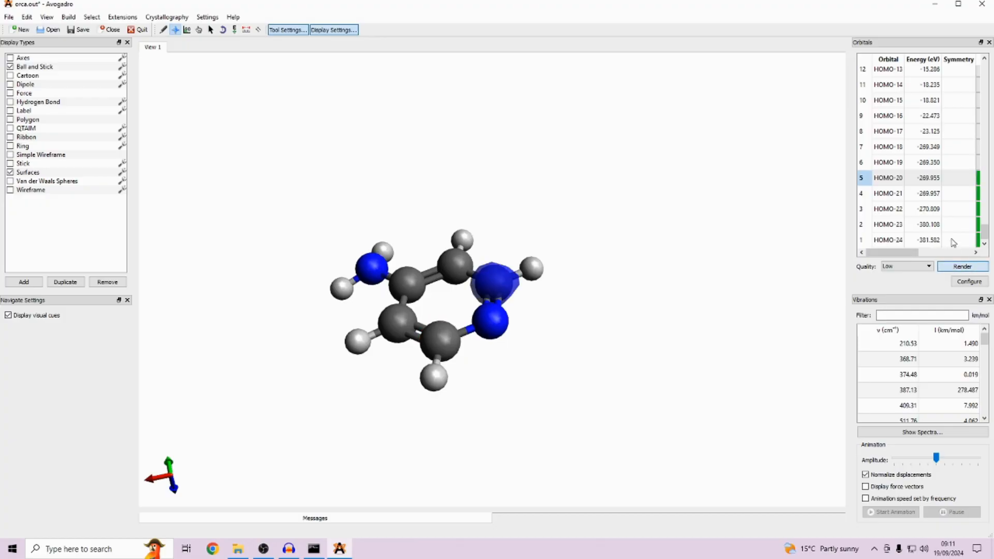
Return to the orbitals around the HOMO and LUMO, ending on LUMO+1, and examine its surface closely from several sides.
drag(984, 231, 985, 195)
scroll(952, 214, down, 2)
click(950, 198)
click(953, 164)
click(954, 133)
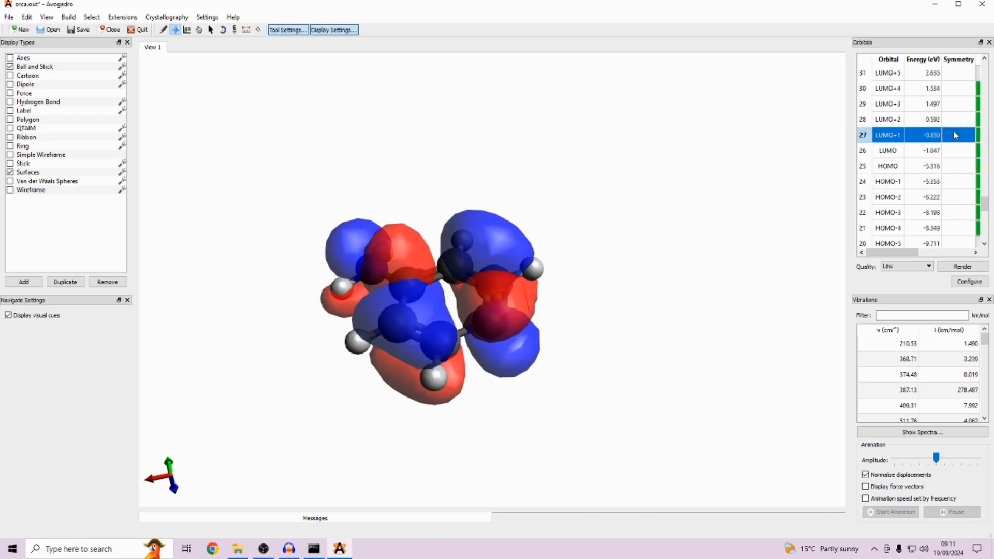
drag(706, 216, 409, 294)
drag(428, 384, 431, 383)
drag(546, 373, 596, 345)
drag(438, 418, 309, 214)
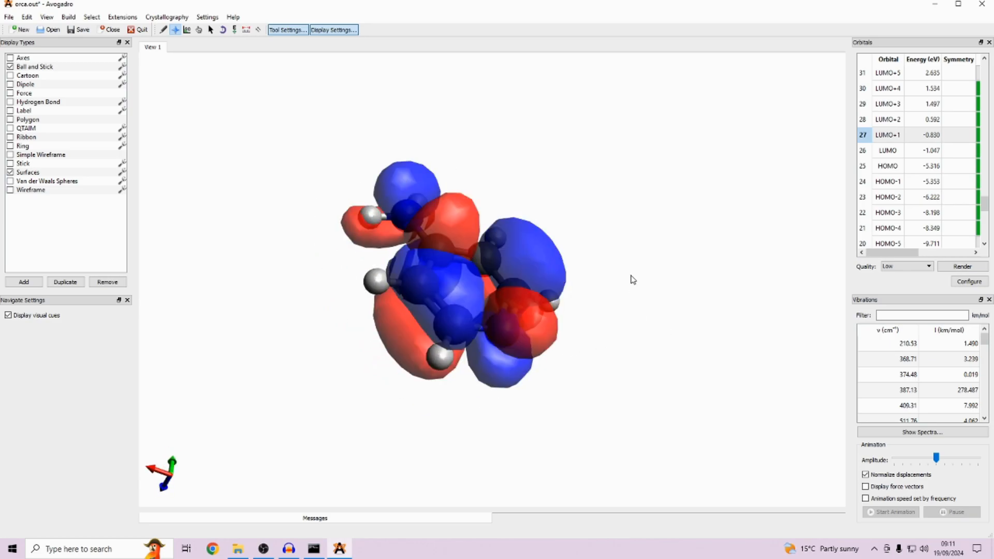
drag(699, 216, 671, 275)
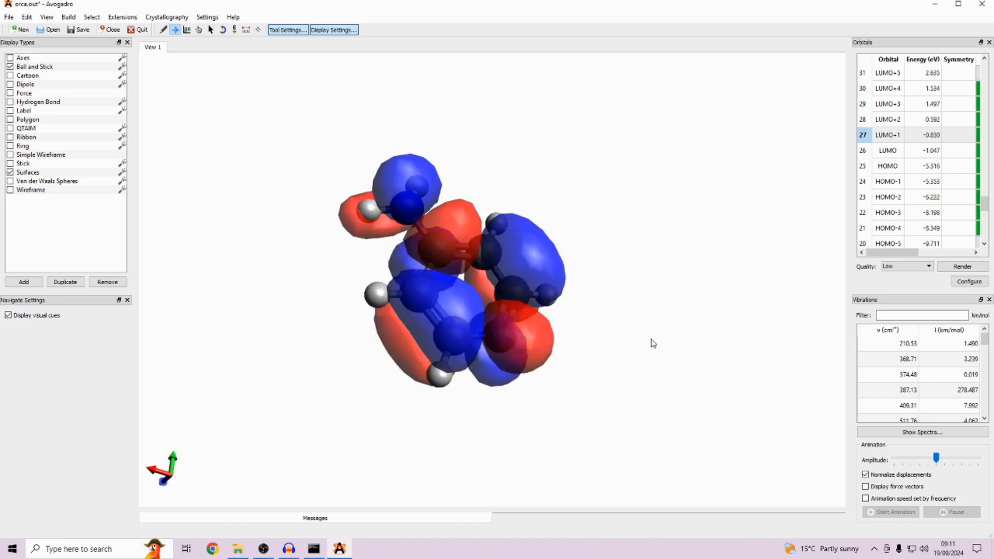
scroll(655, 345, up, 2)
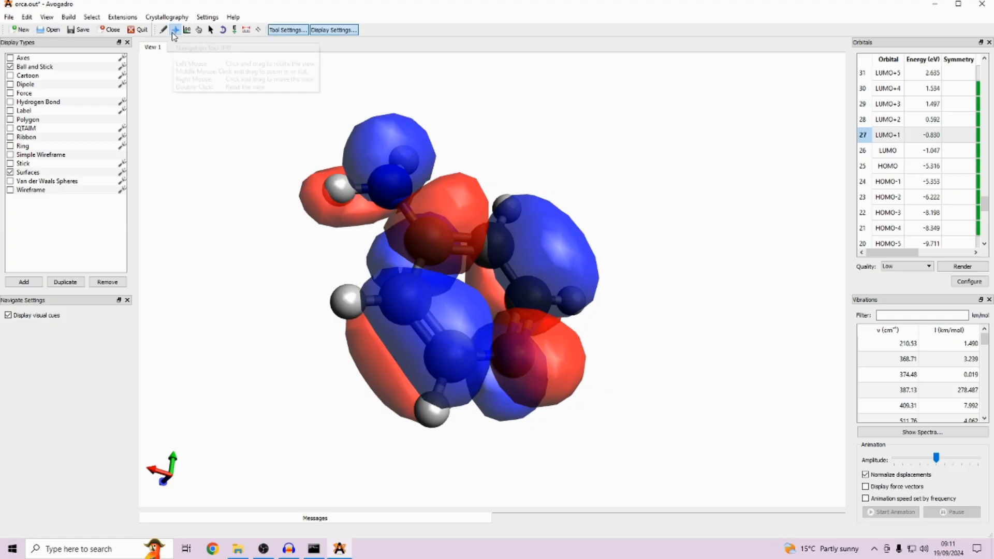
drag(595, 276, 569, 285)
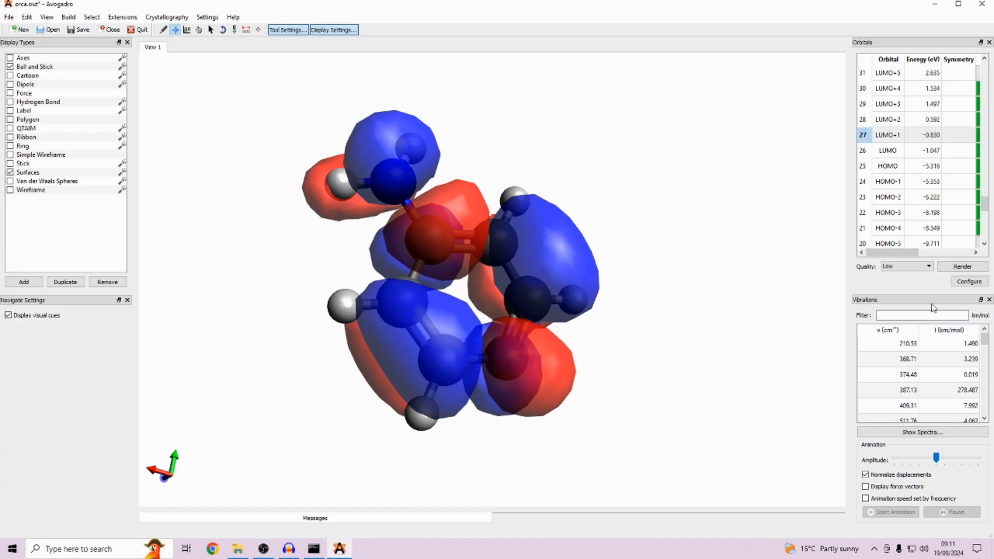
Set the default orbital quality to Very High, re-render LUMO+1 and inspect its surface from several angles.
click(970, 281)
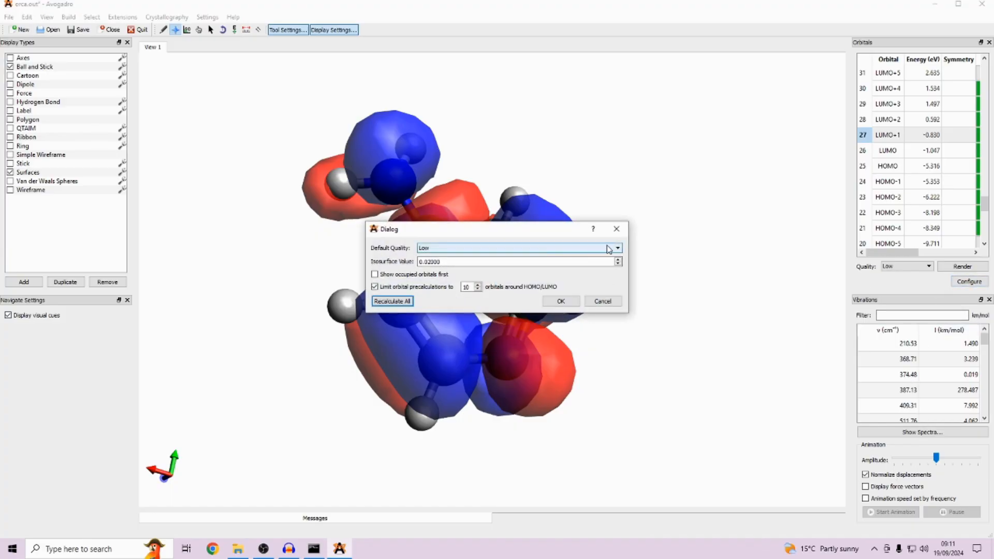
drag(489, 229, 710, 146)
click(665, 164)
click(663, 194)
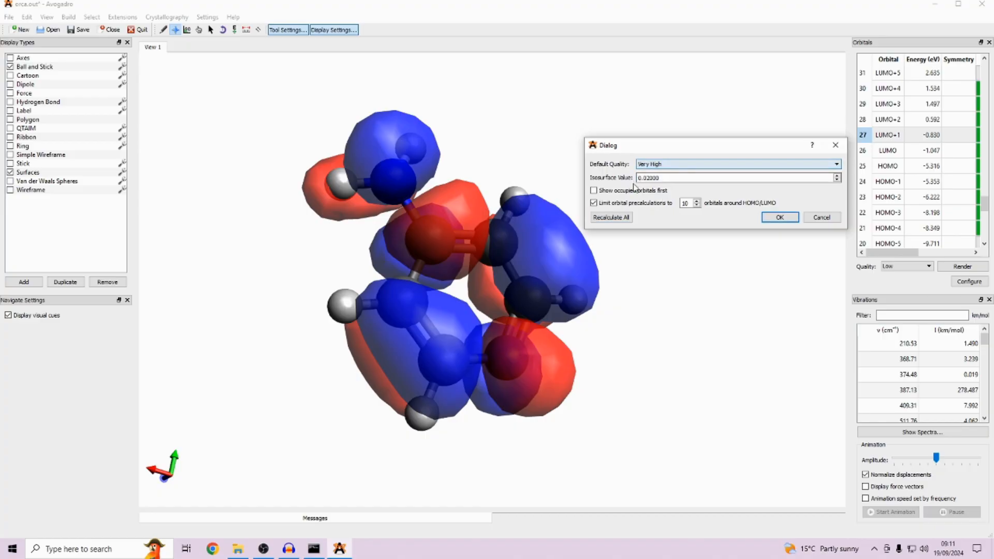
click(789, 222)
click(963, 268)
drag(639, 282, 628, 248)
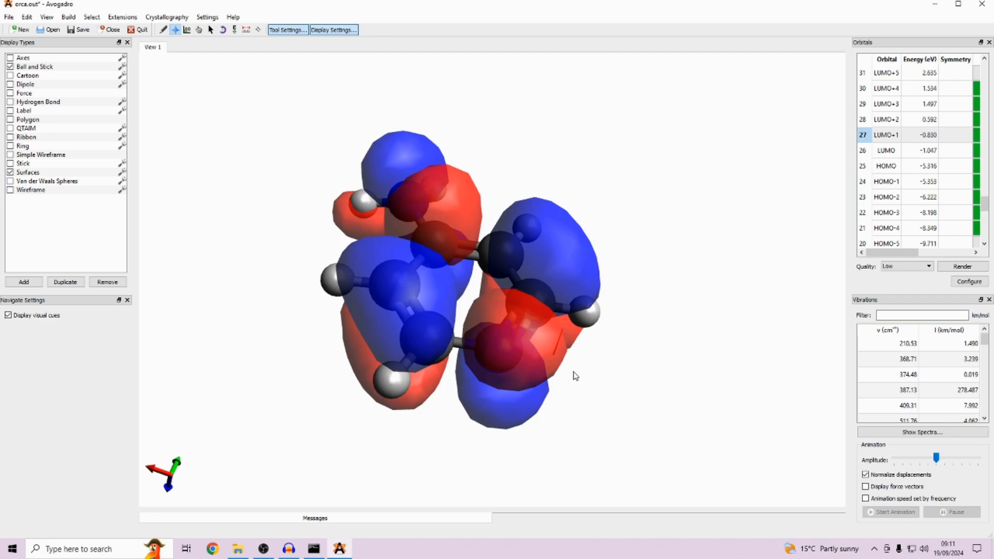
drag(566, 382, 603, 414)
drag(412, 338, 379, 376)
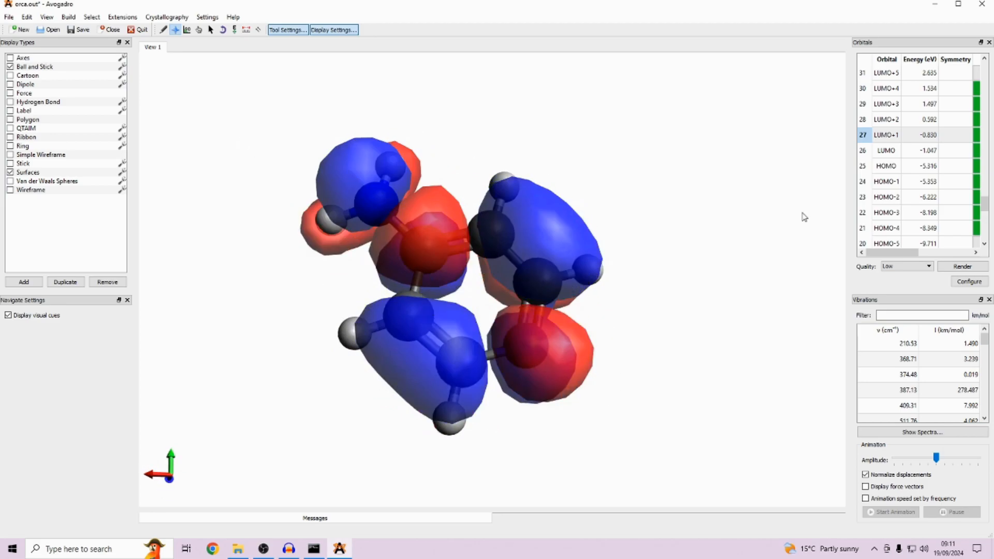
Raise the orbital isosurface value, re-render LUMO+1 and view its surface from different angles.
click(970, 281)
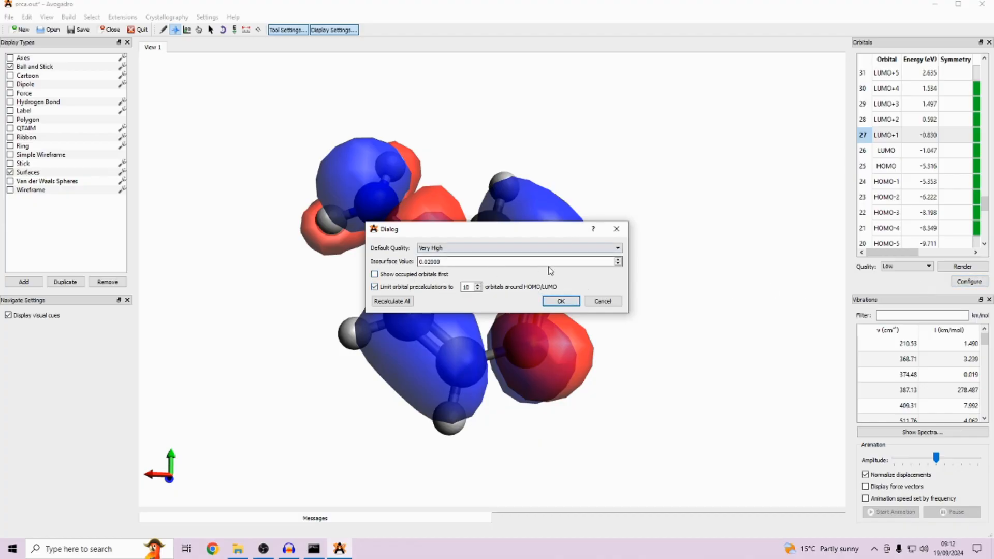
drag(429, 261, 465, 262)
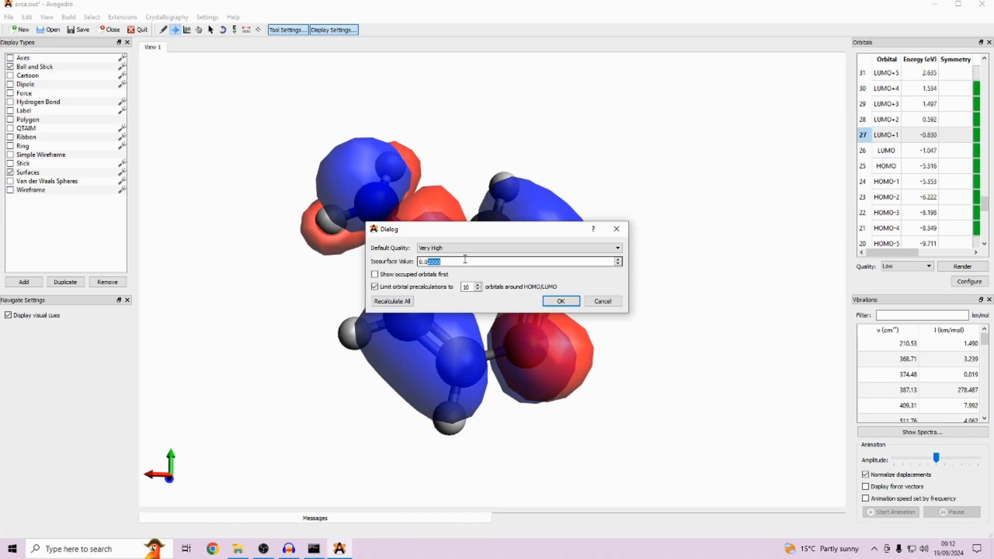
click(561, 301)
click(963, 266)
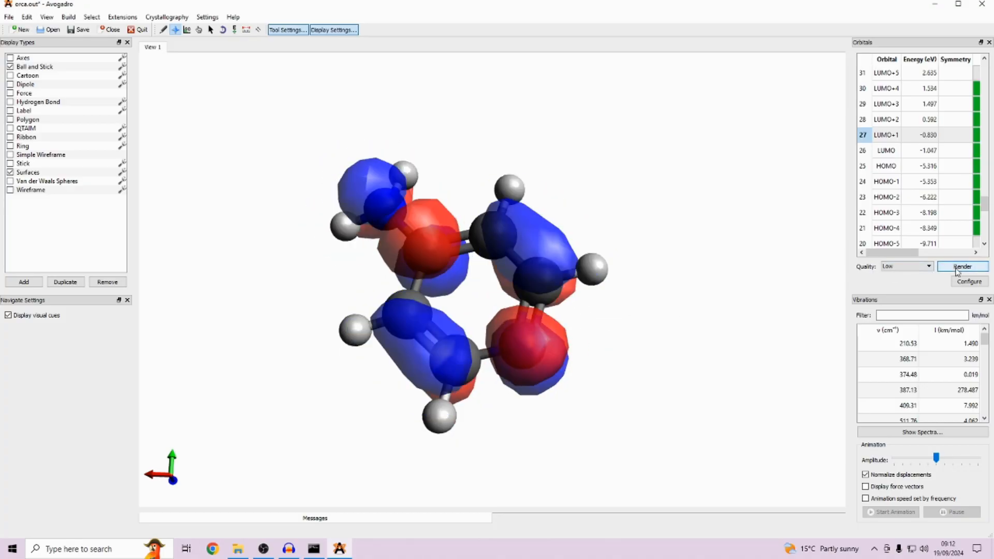
drag(414, 196, 566, 314)
drag(706, 280, 709, 262)
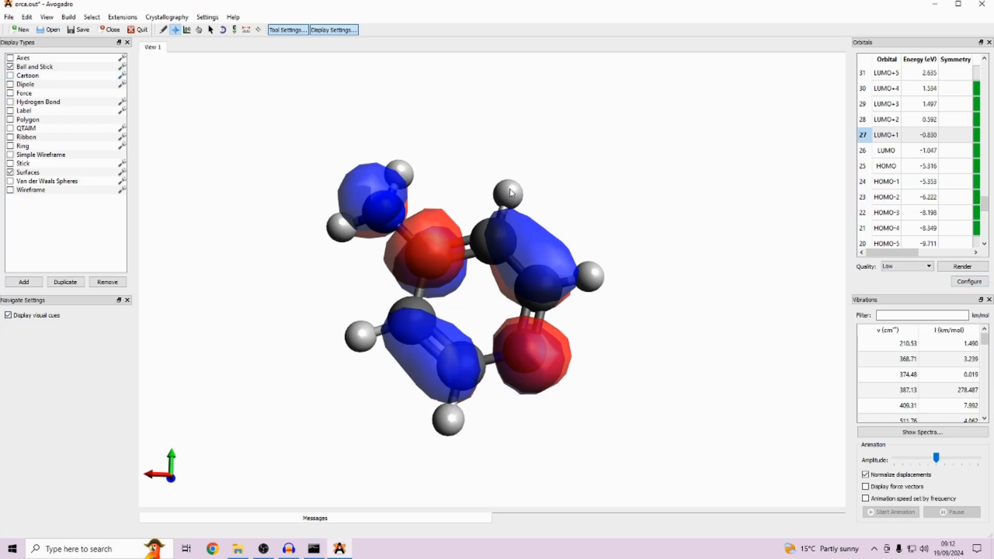
click(27, 16)
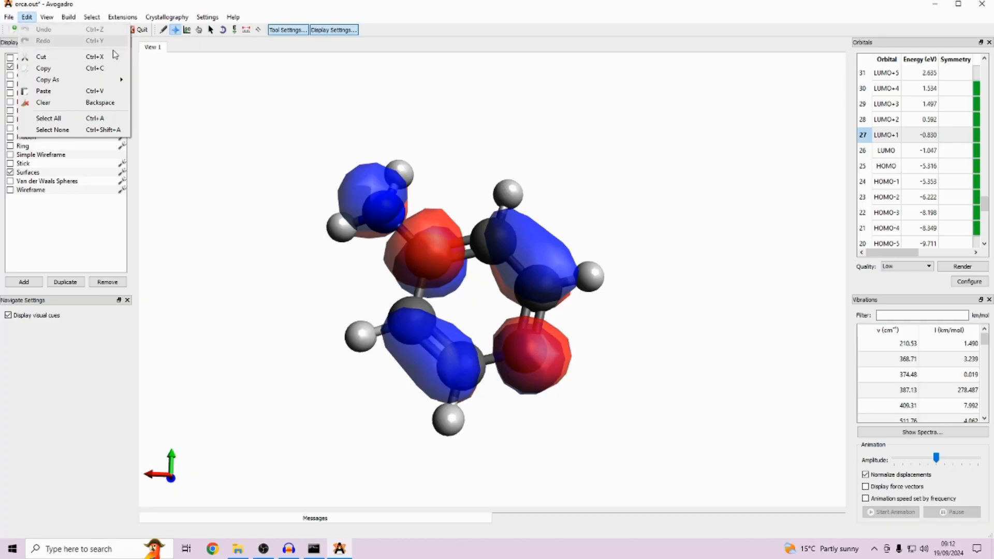
mouse_move(8, 16)
mouse_move(28, 125)
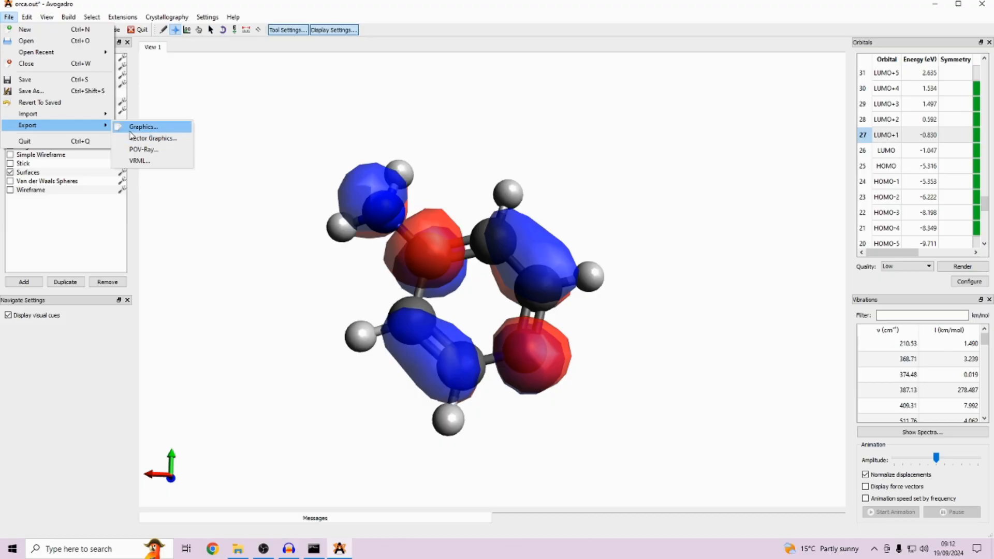
click(158, 138)
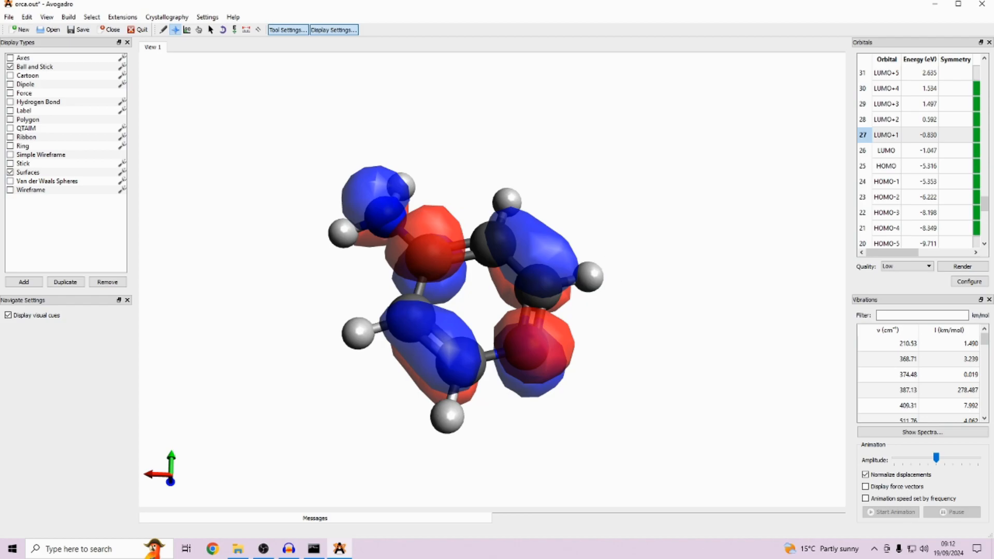
drag(619, 310, 682, 331)
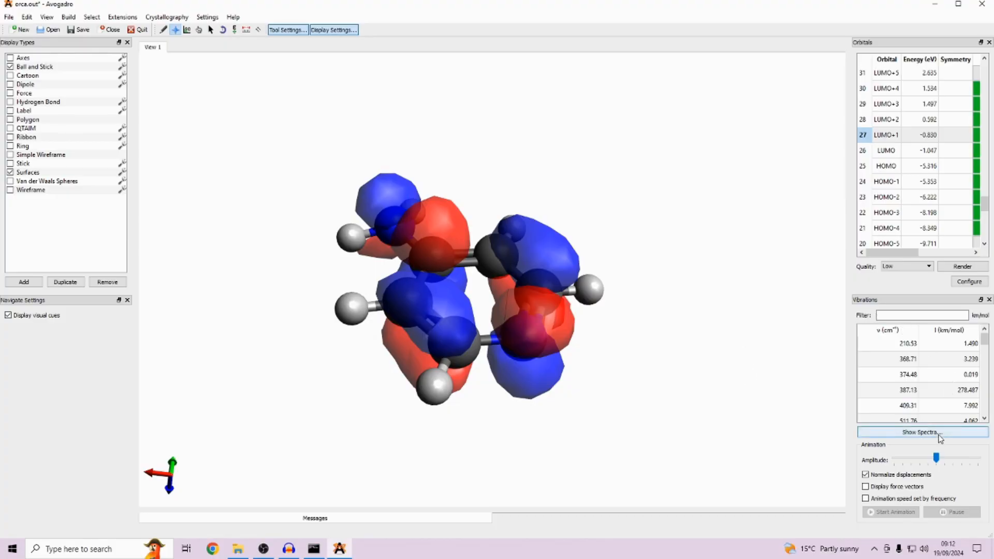
Show the calculated infrared spectrum with its advanced settings and set the Gaussian width to 27.0.
click(909, 438)
drag(265, 147, 162, 74)
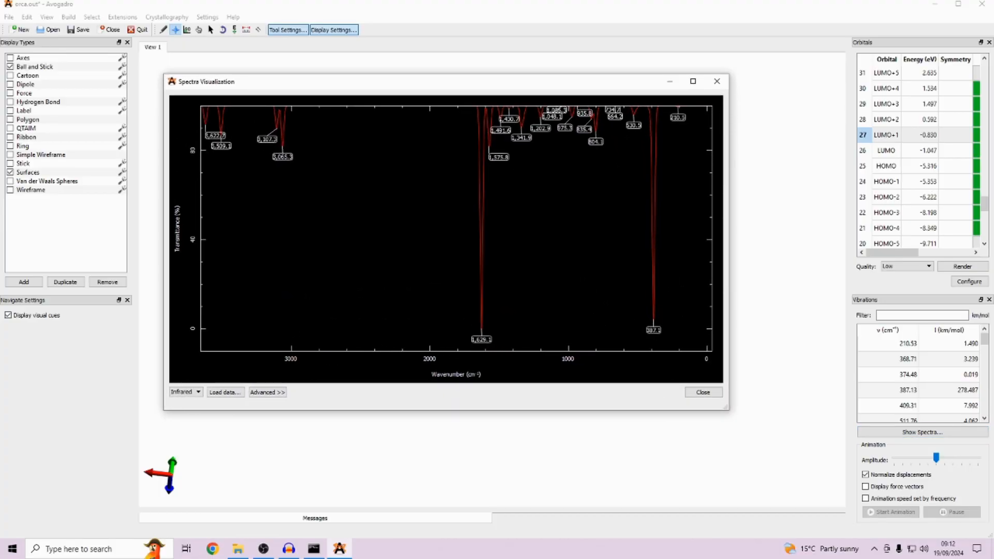
click(266, 393)
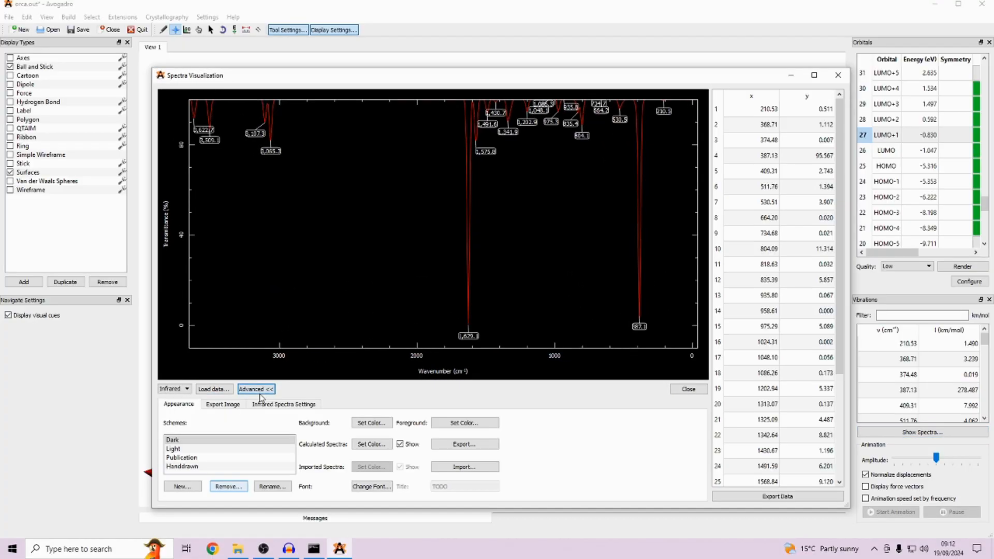
click(294, 405)
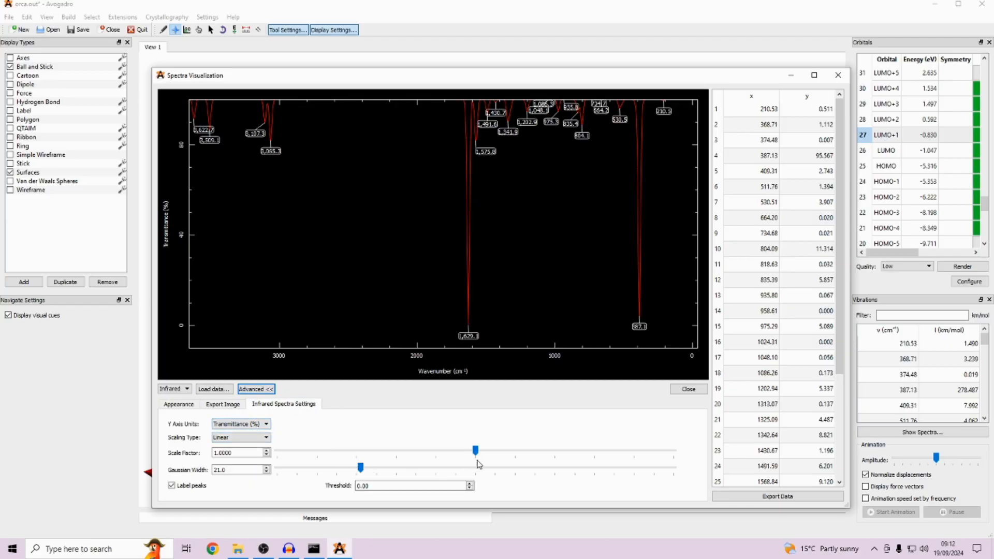
drag(361, 468, 385, 468)
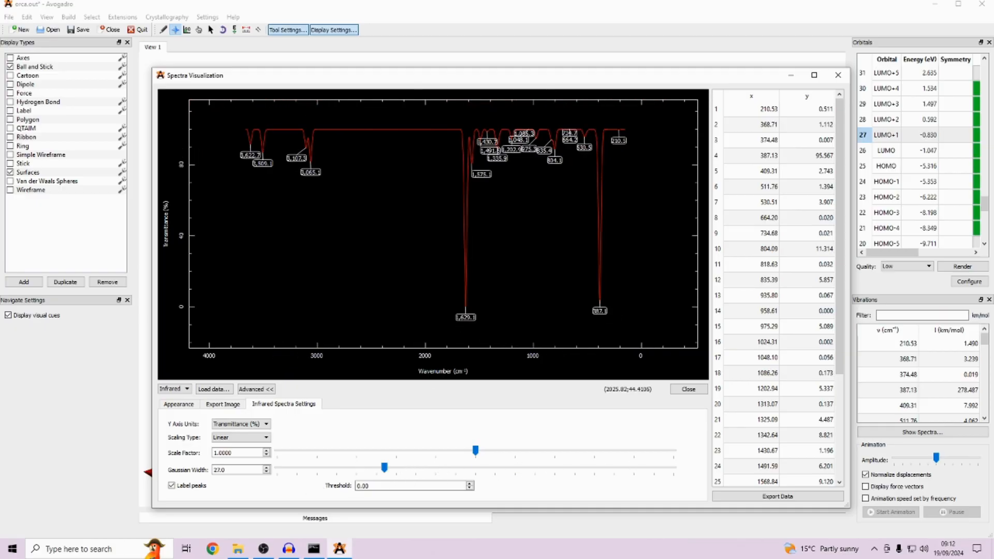
Turn off the peak labels and examine the infrared spectrum over its full wavenumber range.
click(194, 487)
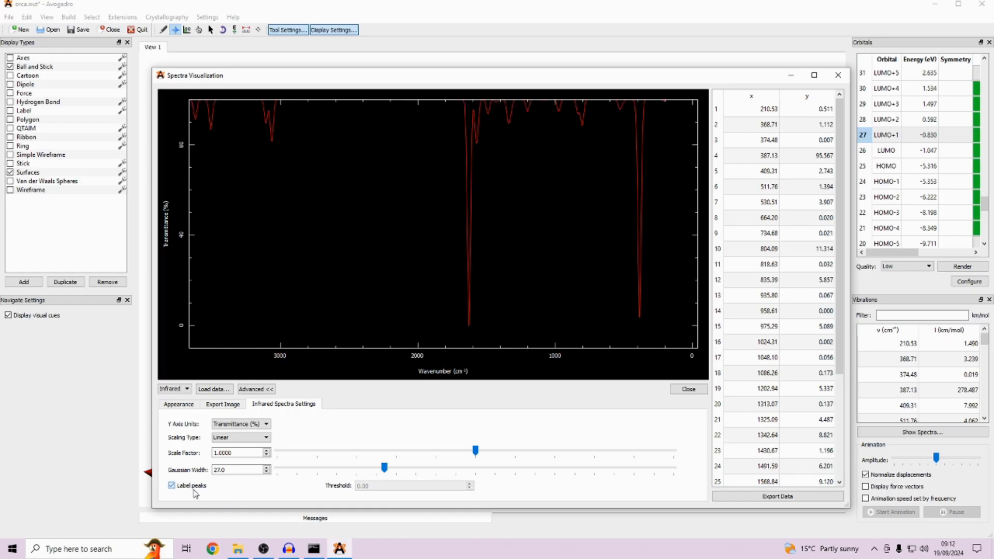
scroll(418, 202, down, 2)
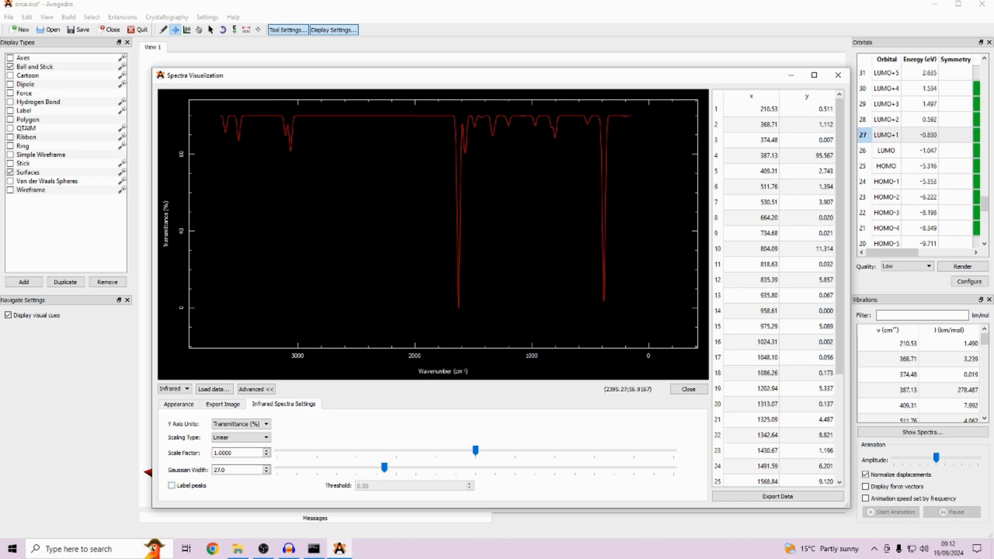
scroll(419, 202, up, 1)
scroll(418, 202, down, 1)
scroll(419, 202, up, 1)
scroll(419, 202, down, 2)
scroll(418, 202, up, 1)
scroll(420, 202, up, 1)
scroll(420, 202, down, 1)
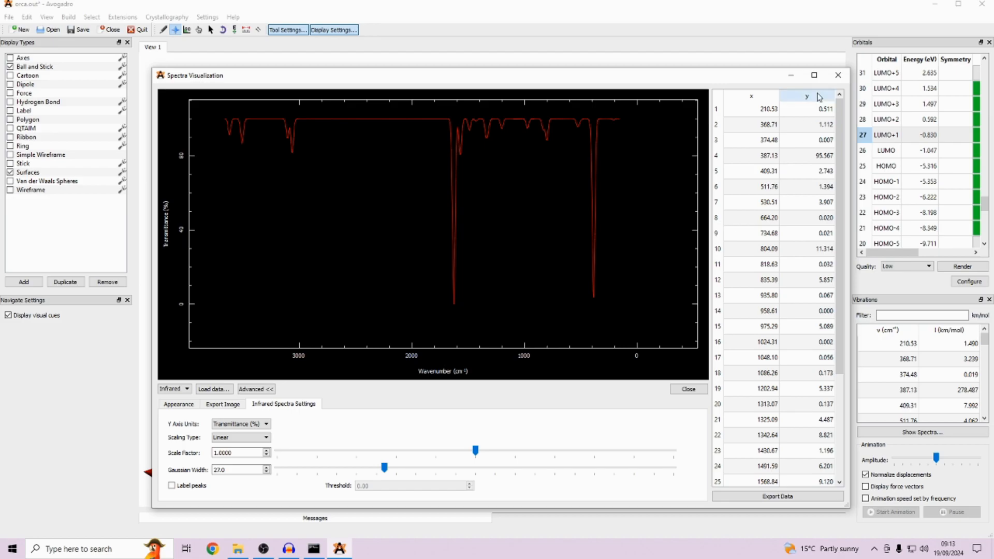
Close the spectrum window and exit Avogadro, discarding the changes to the document.
click(839, 76)
drag(674, 197, 710, 337)
drag(563, 438, 588, 450)
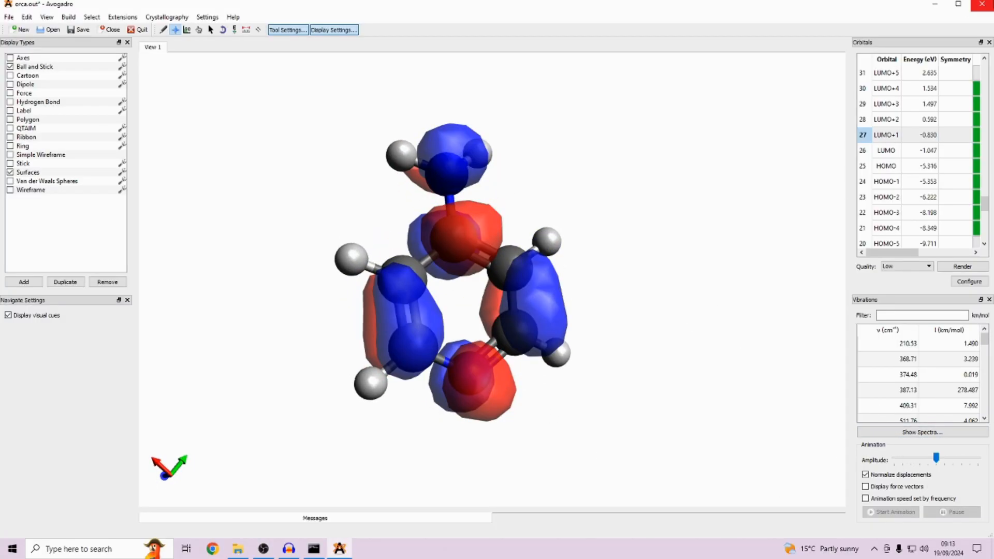
click(982, 4)
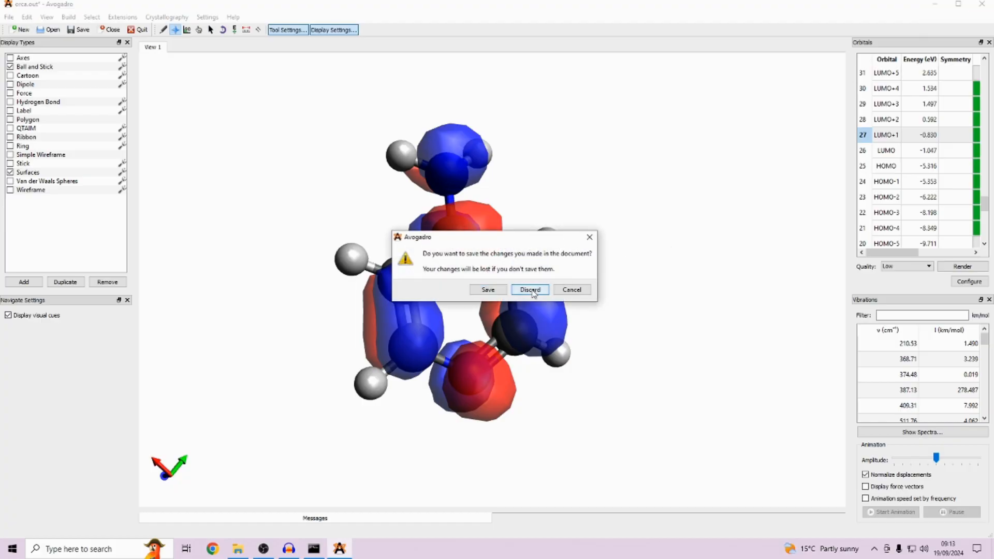
click(531, 290)
In the command prompt, generate the IR spectrum data by running orca_mapspc orca.out IR.
click(354, 289)
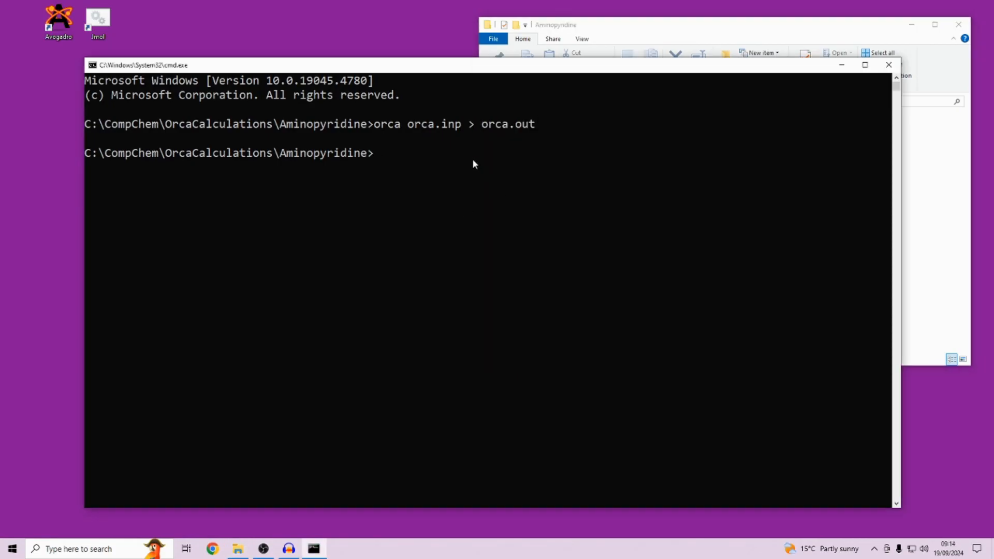
text(orca_mapspc orca.out IR)
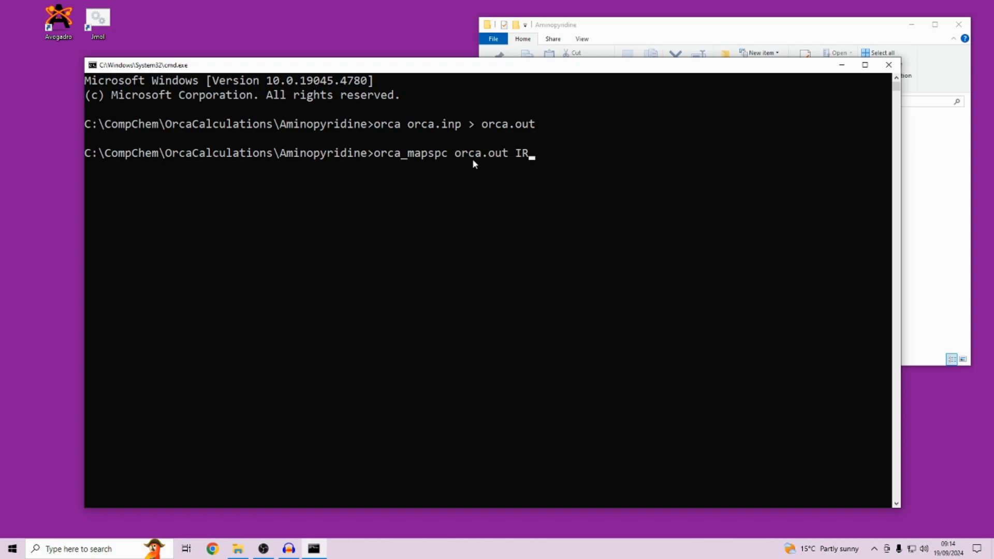
key(Return)
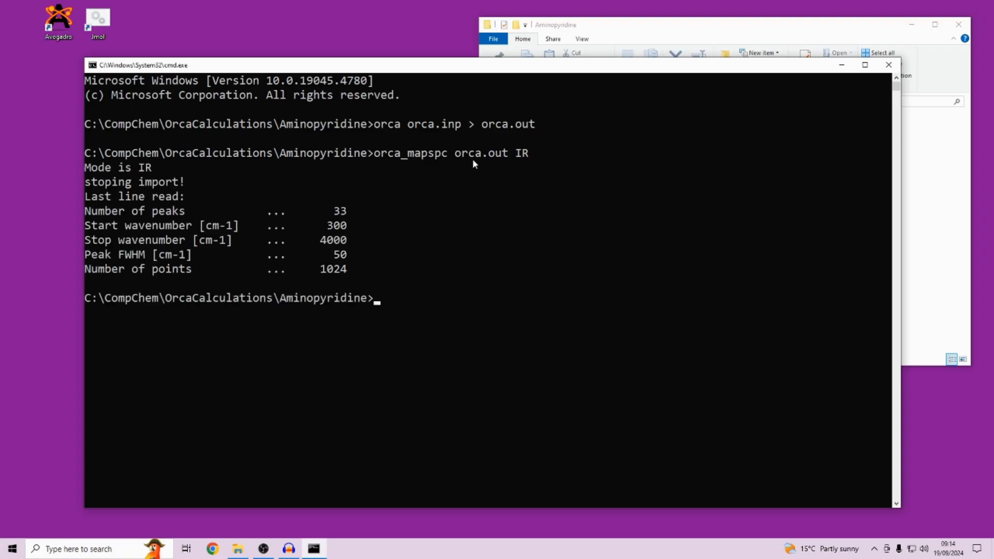
Open orca.out.ir.dat from the Aminopyridine folder, look through its wavenumber and intensity columns, and close it.
click(619, 24)
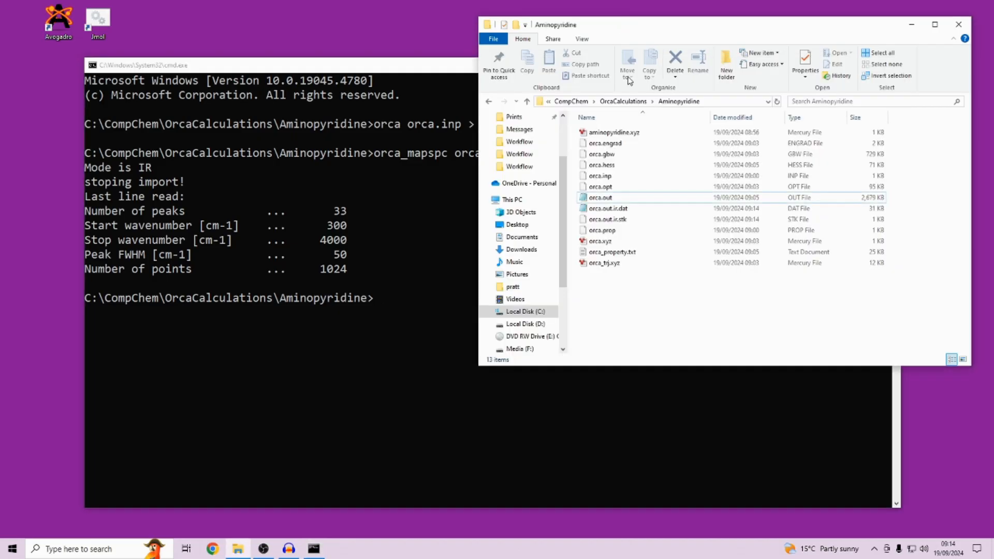
click(620, 209)
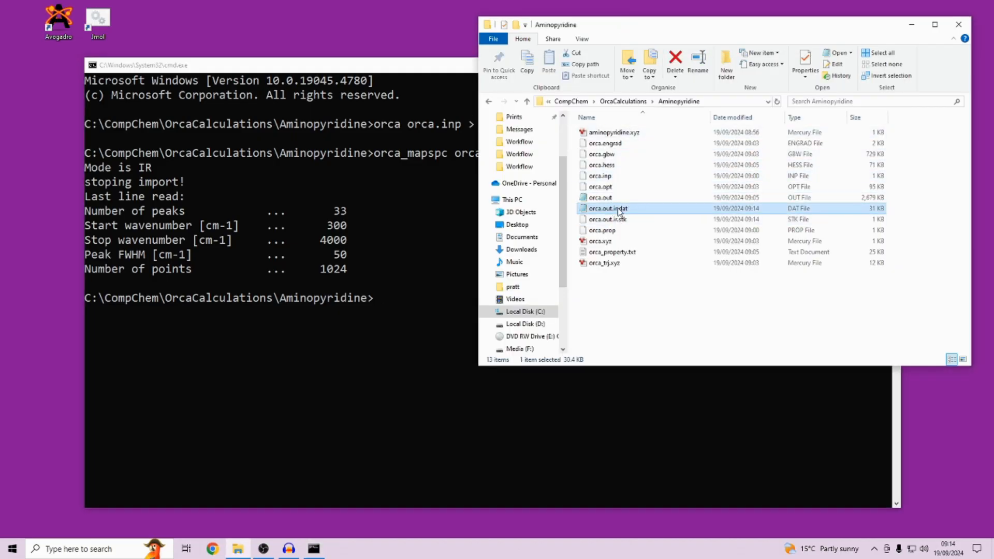
double_click(732, 209)
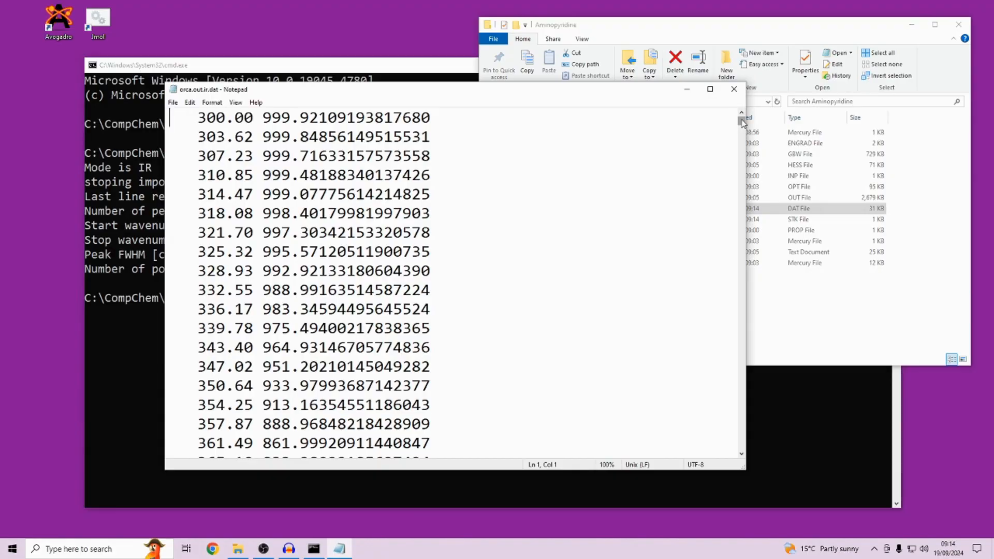
drag(744, 125, 765, 118)
click(733, 91)
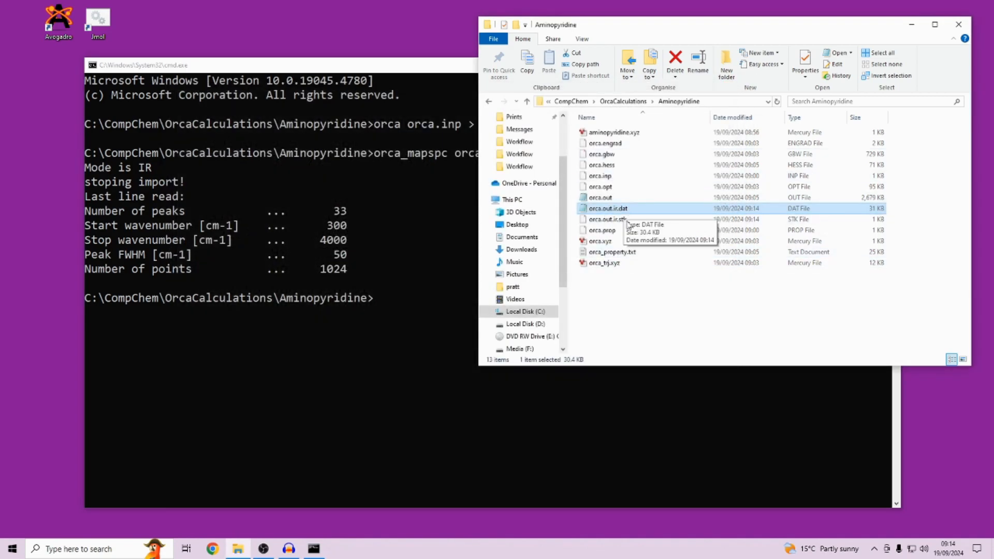
click(643, 332)
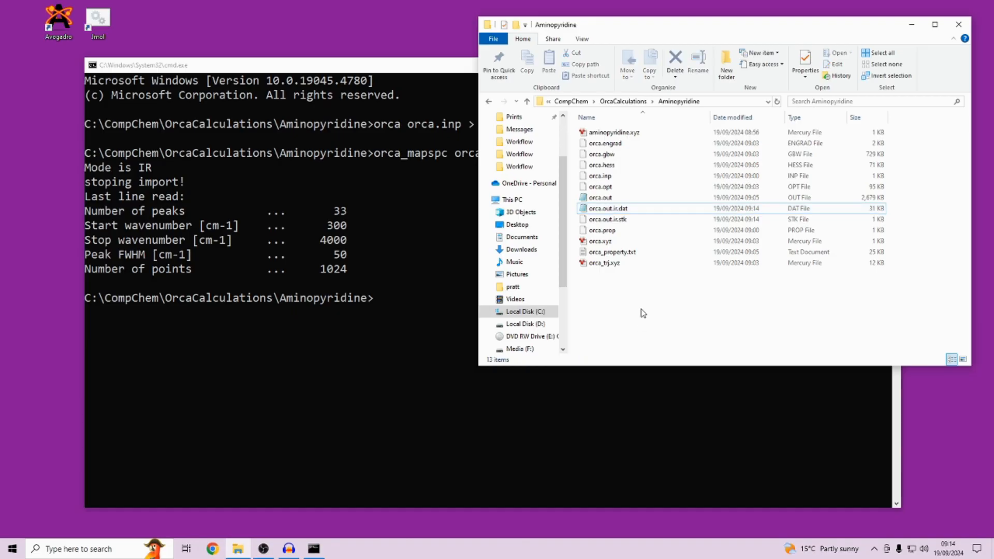
Open orca.out from the Aminopyridine folder and find the list of vibrational frequencies near the end of the file.
double_click(647, 199)
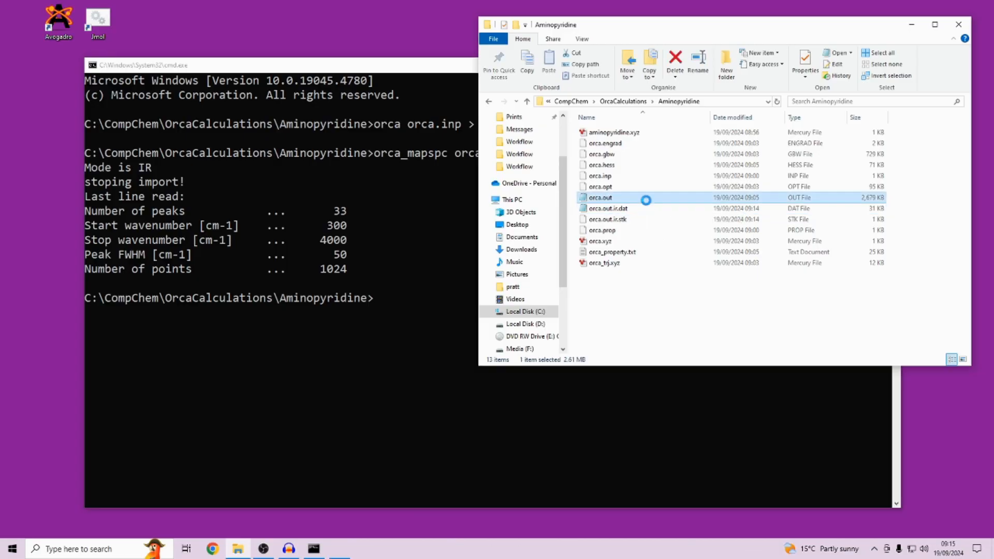
click(710, 90)
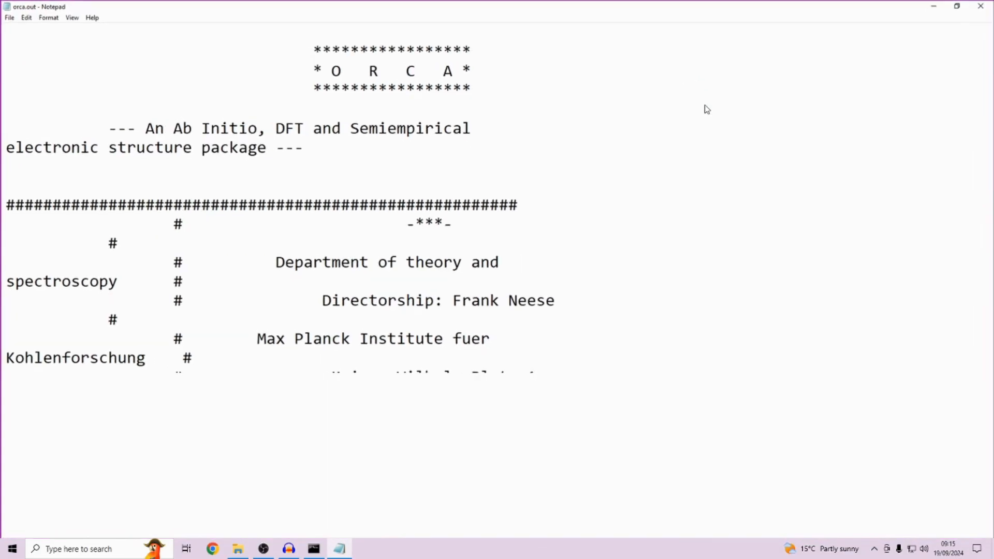
drag(989, 45, 989, 518)
scroll(467, 226, up, 6)
scroll(466, 226, up, 20)
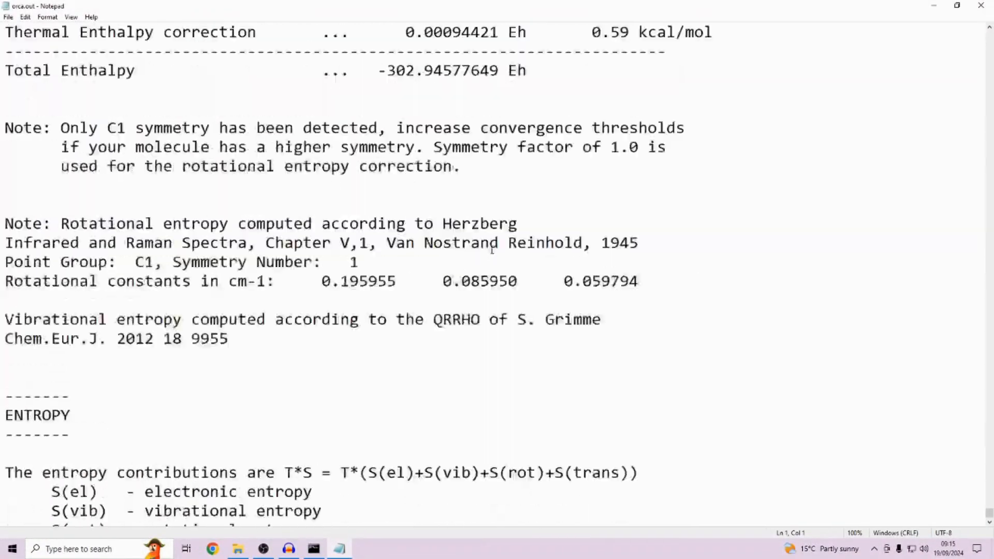
scroll(503, 284, up, 20)
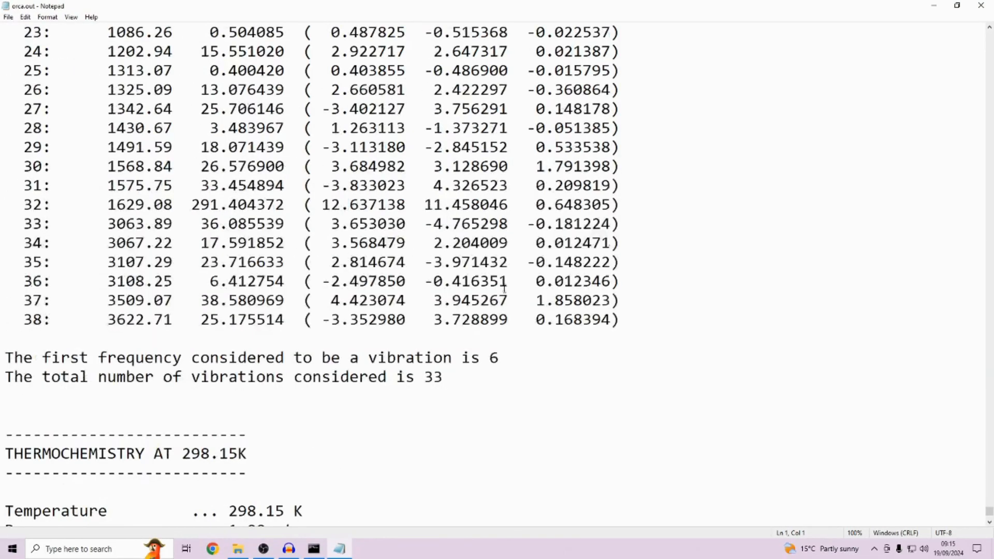
scroll(503, 283, up, 20)
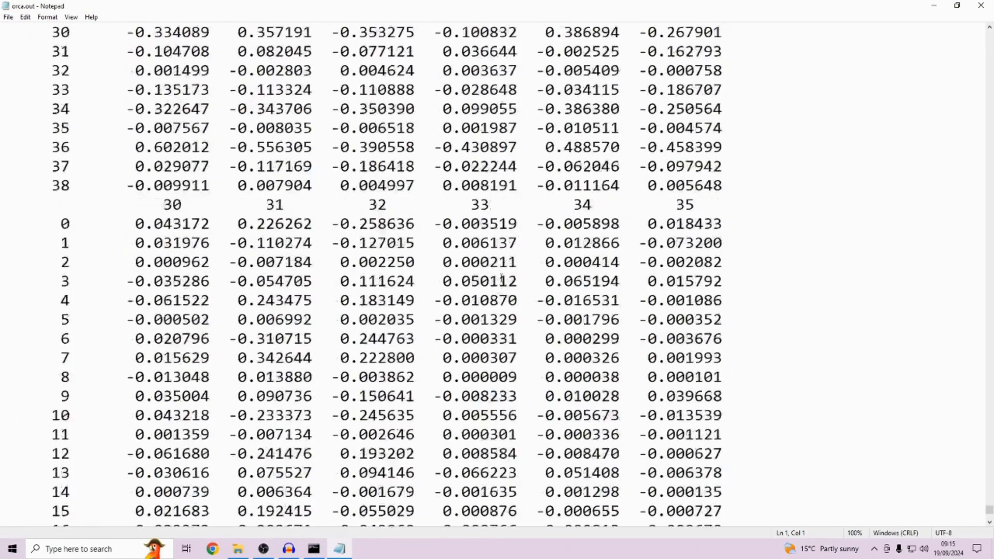
scroll(500, 278, up, 20)
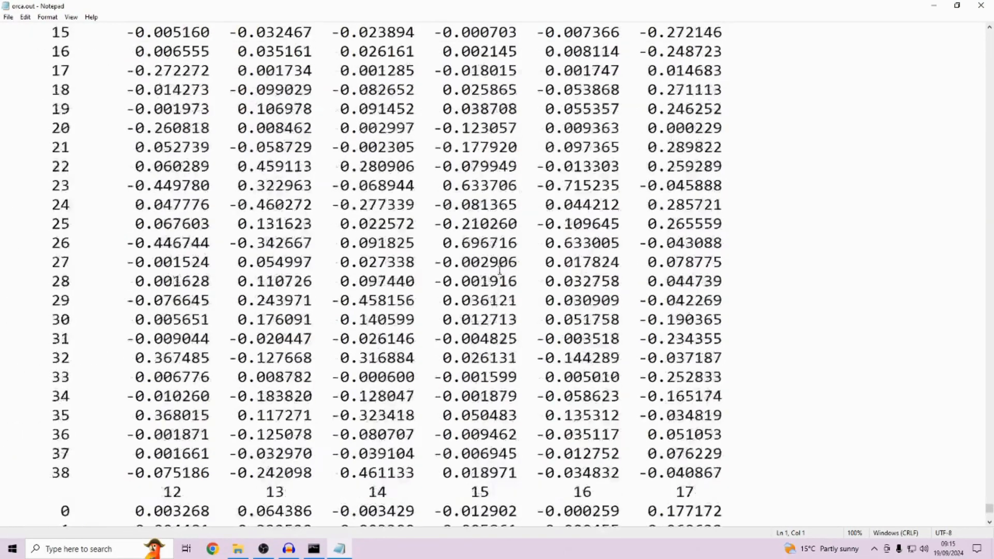
scroll(501, 273, up, 7)
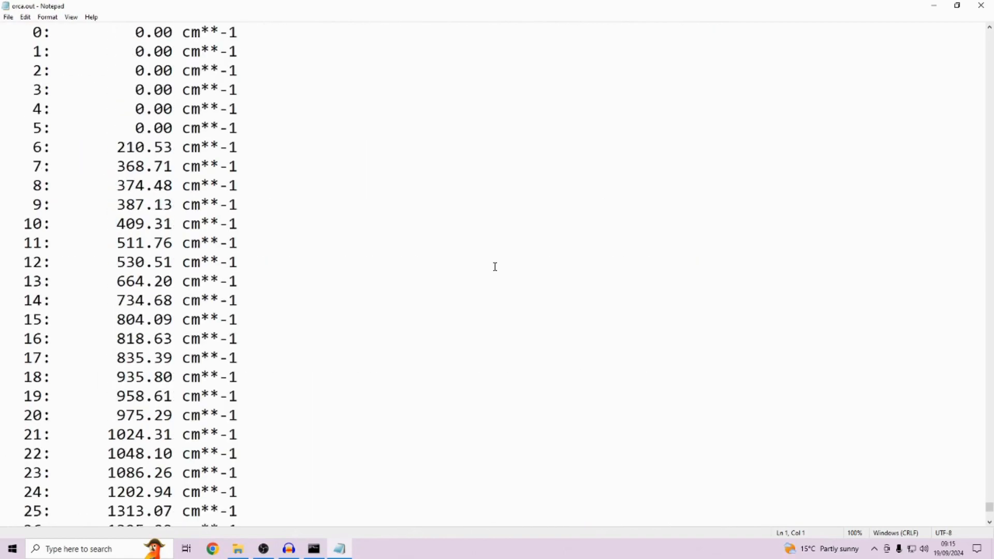
Locate modes 9 and 32 in the vibrational frequency list and close orca.out.
drag(29, 259, 242, 264)
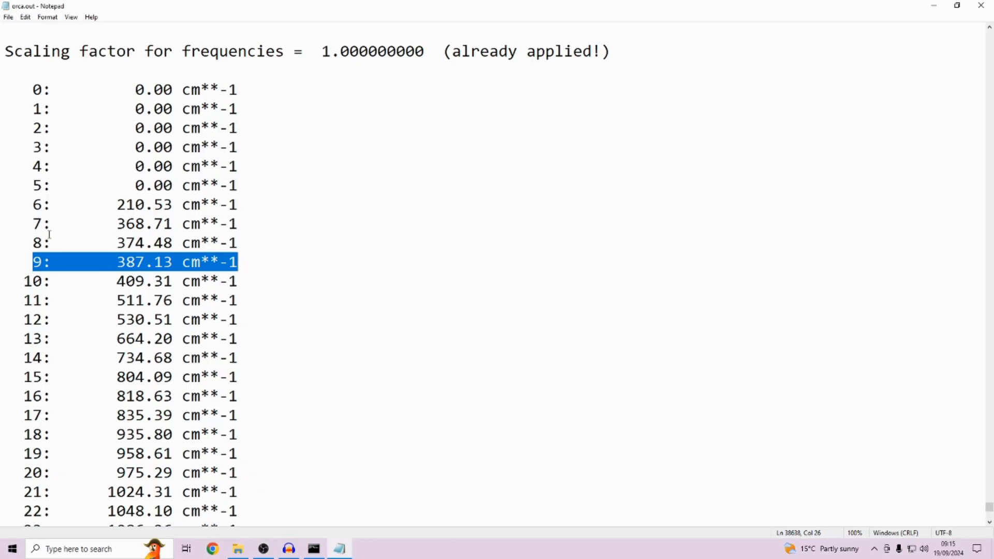
scroll(55, 259, up, 1)
scroll(260, 266, down, 6)
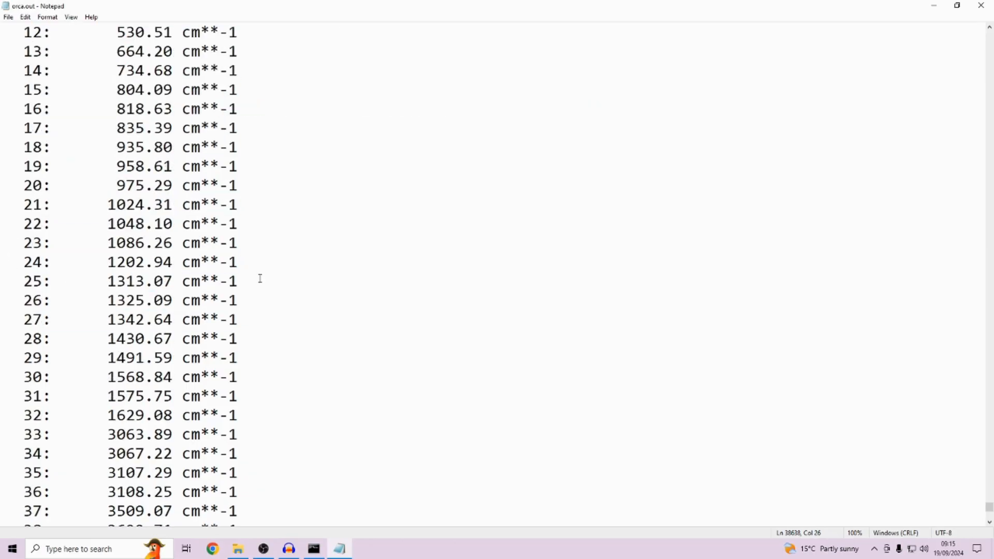
scroll(260, 278, down, 1)
drag(238, 358, 108, 358)
drag(14, 357, 48, 355)
click(52, 358)
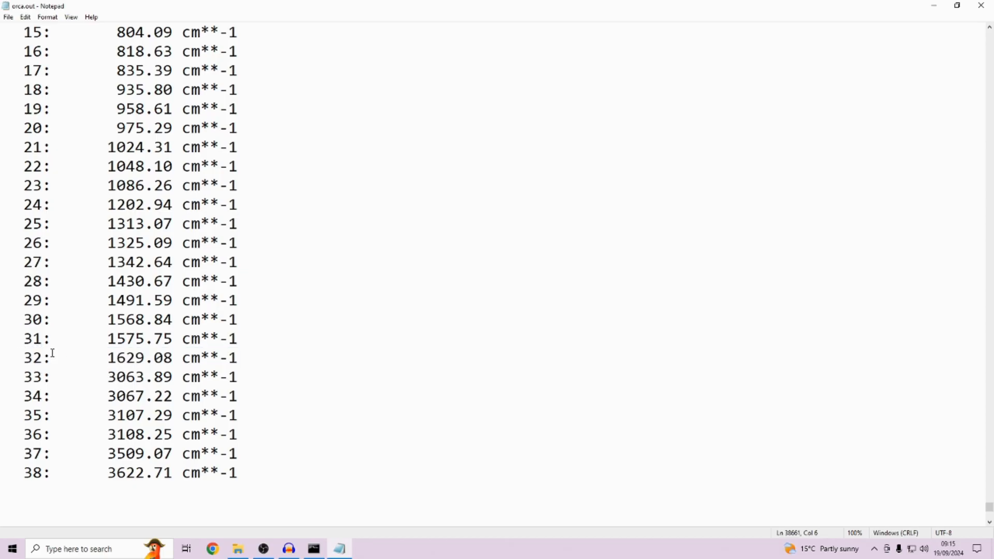
click(989, 4)
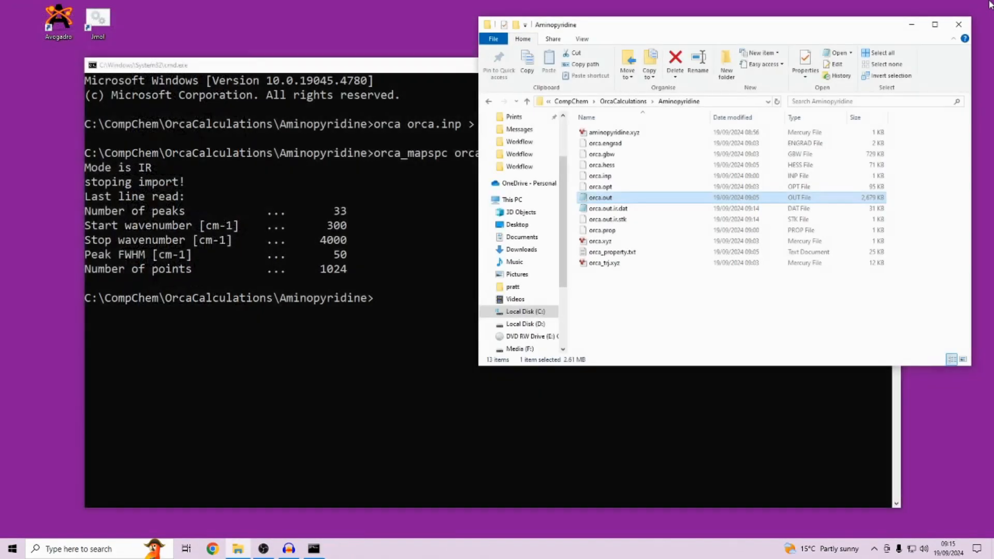
In the command prompt, generate the vibration files for modes 9 and 32 by running orca_pltvib orca.hess 9 32.
click(426, 417)
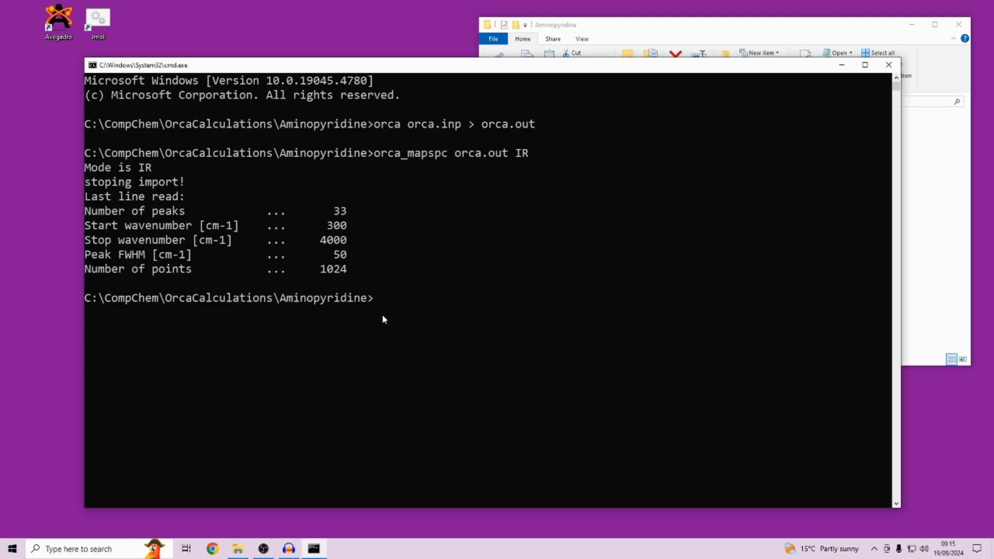
text(orca_pltvib orca.)
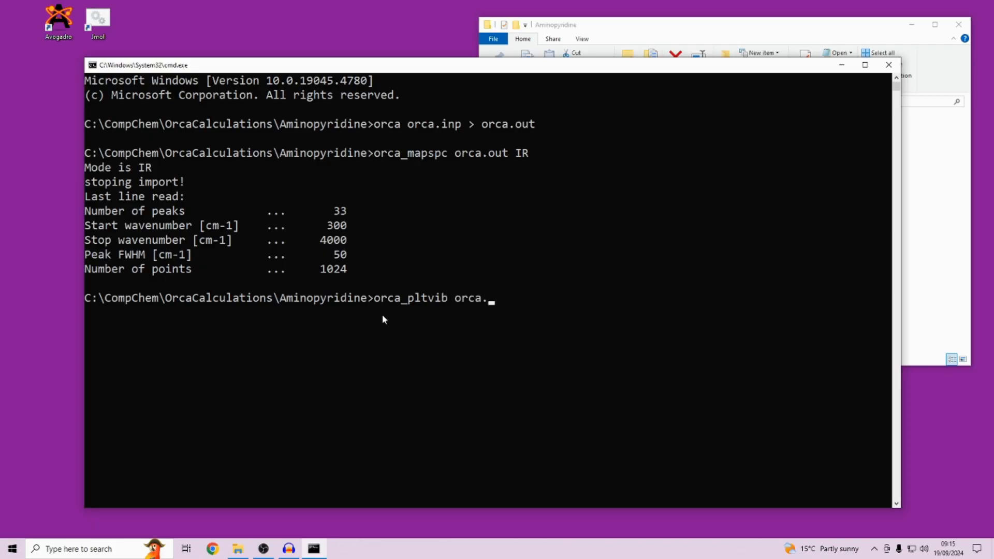
text(hess 9 32)
key(Return)
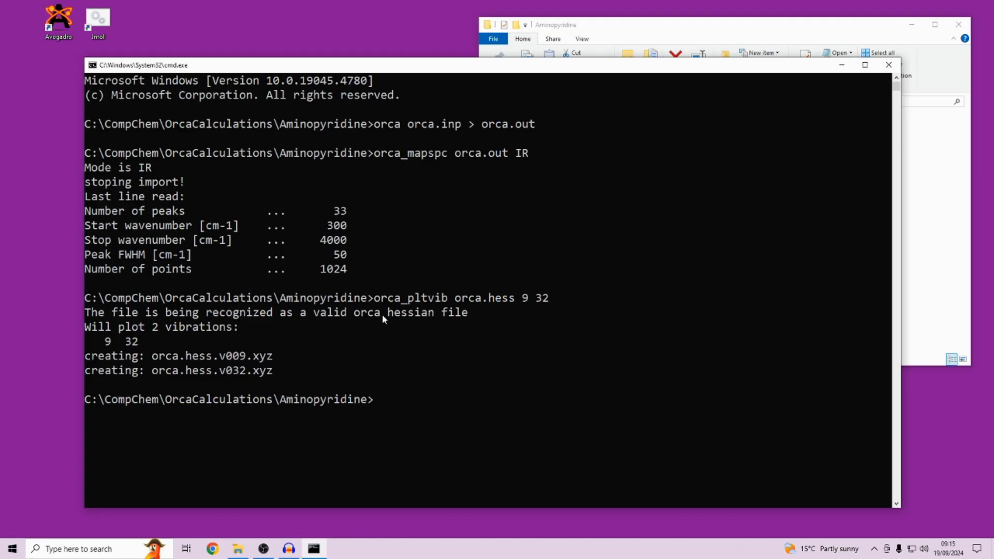
Start Jmol and load orca.hess.v009.xyz from the Aminopyridine folder into it.
click(922, 241)
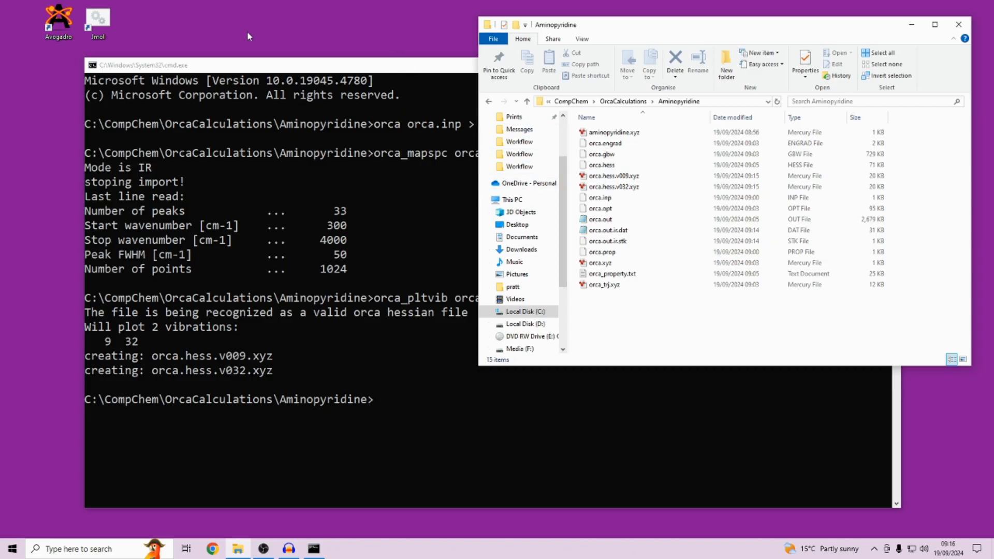
double_click(98, 19)
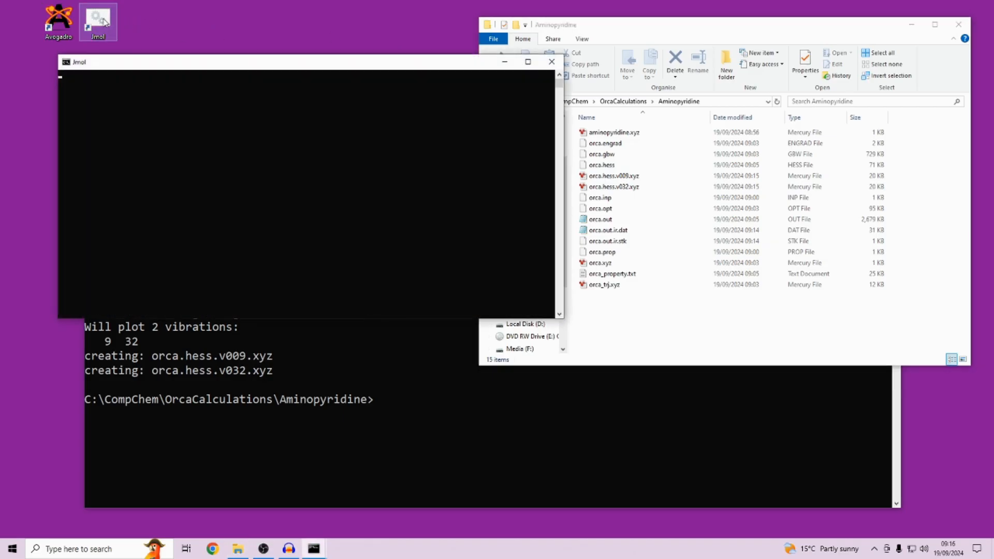
drag(134, 12, 182, 45)
click(642, 344)
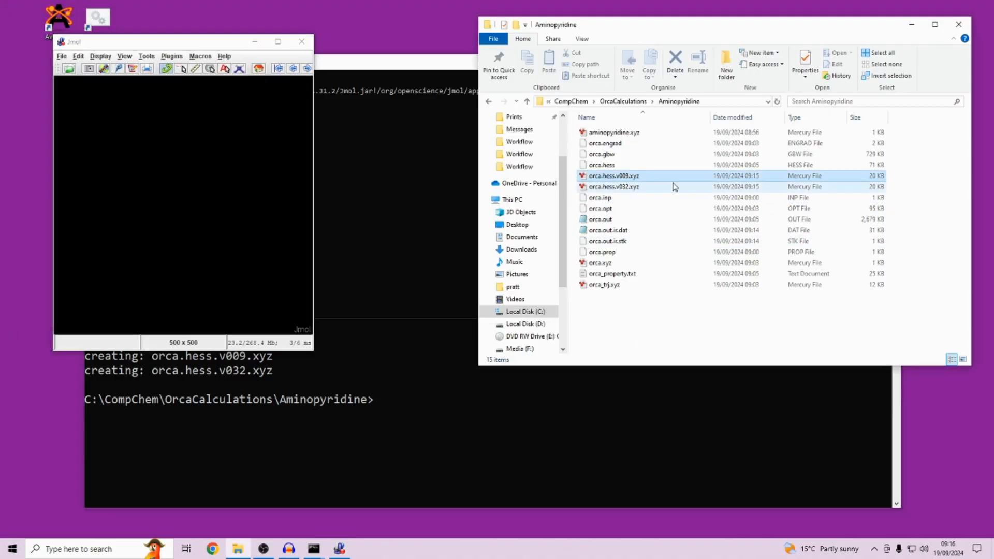
drag(696, 177, 188, 205)
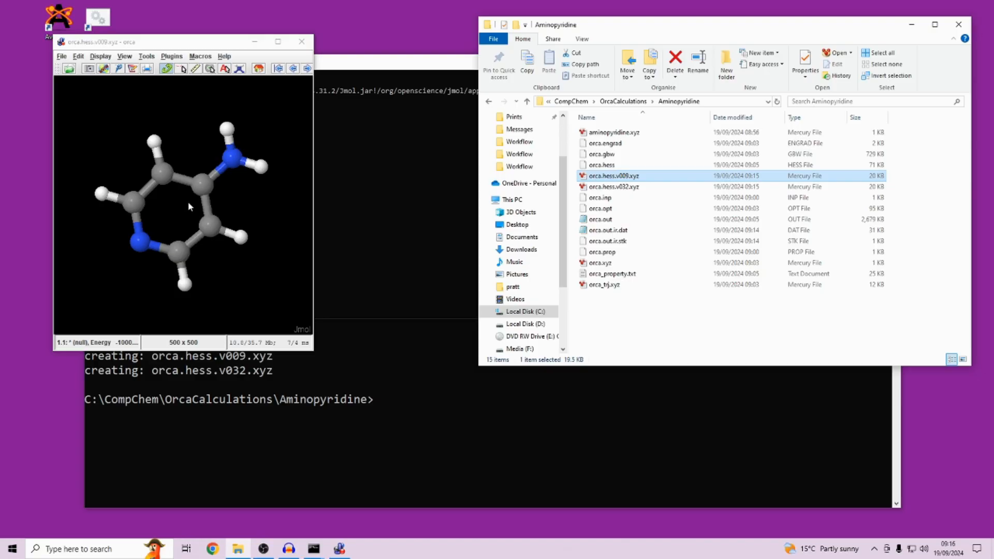
Open the AtomSetChooser, play the mode 9 vibration, and tilt the molecule to view the motion from the side.
drag(237, 281, 217, 132)
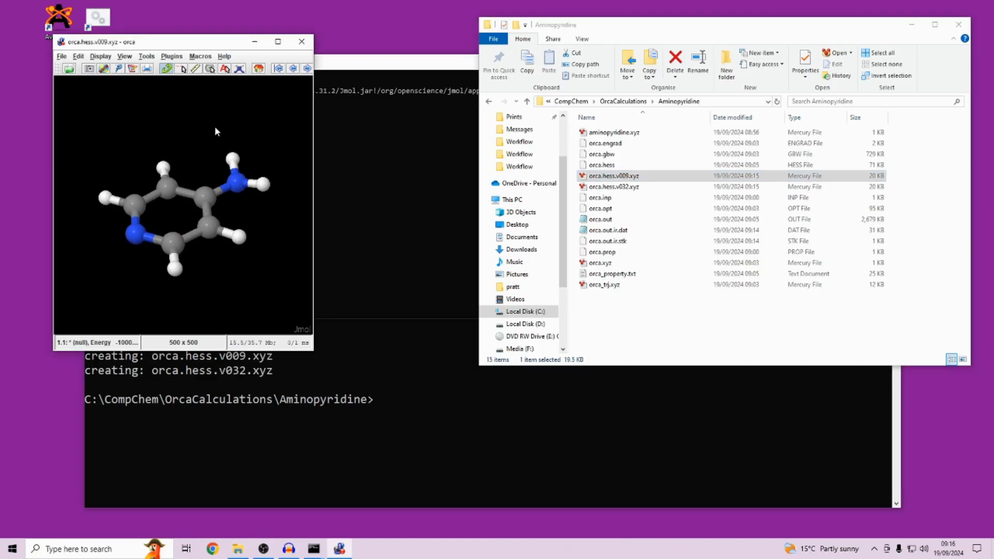
click(101, 58)
click(101, 57)
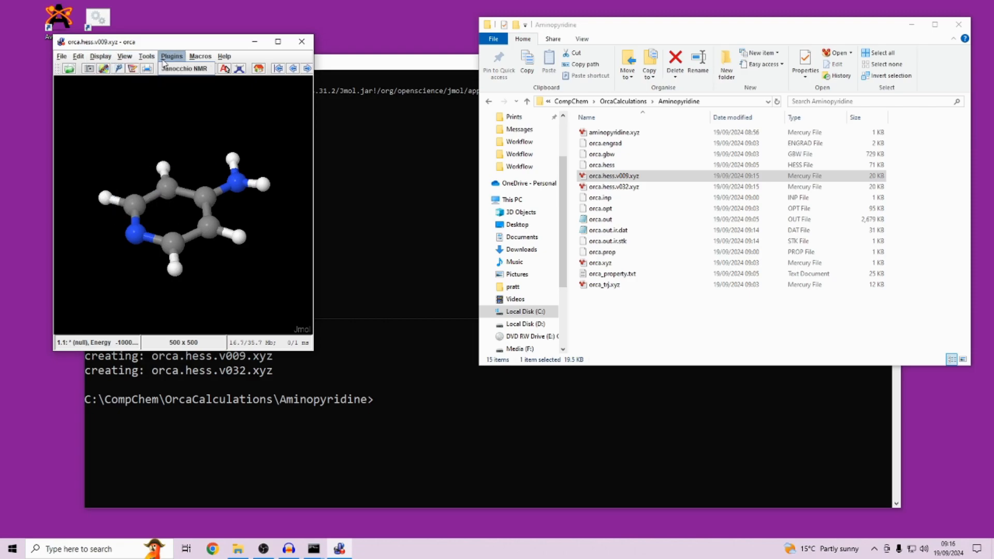
click(146, 56)
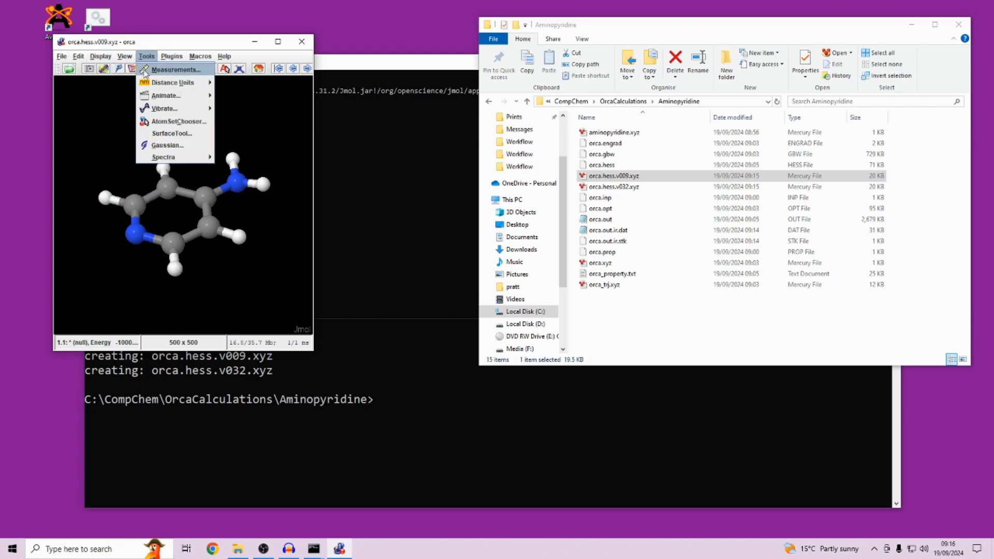
click(166, 123)
click(419, 404)
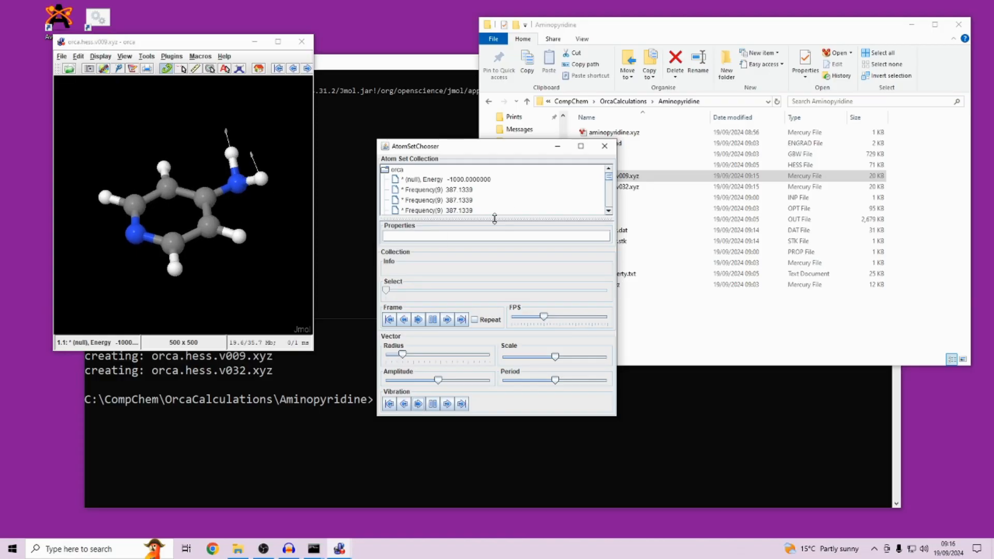
drag(236, 234, 283, 212)
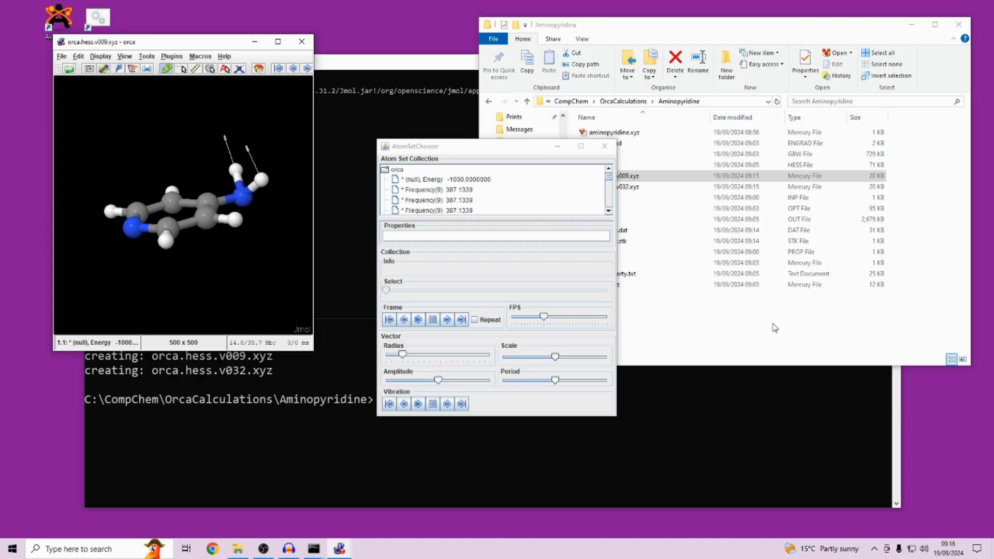
Load orca.hess.v032.xyz into Jmol, replacing the current model with it.
click(831, 326)
click(649, 187)
drag(689, 194, 254, 166)
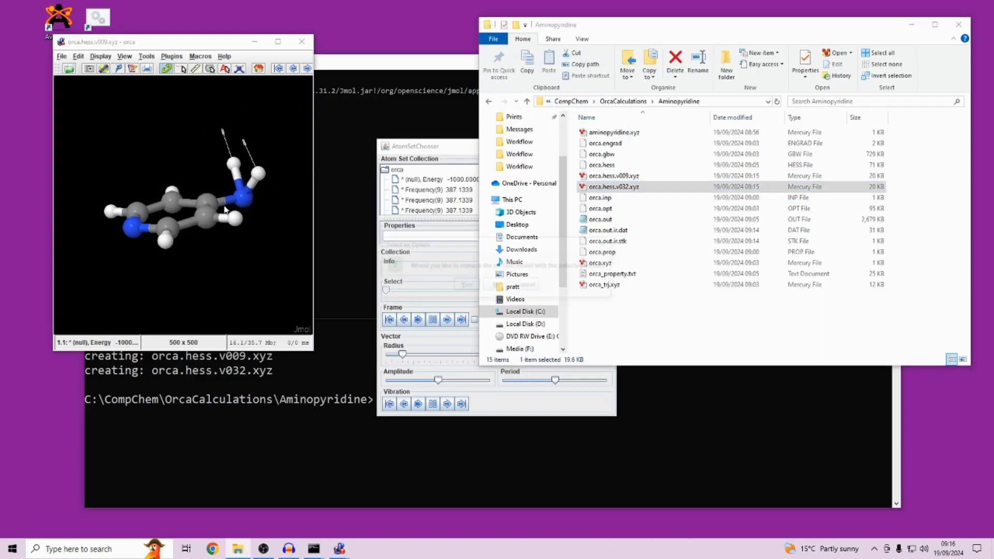
click(466, 285)
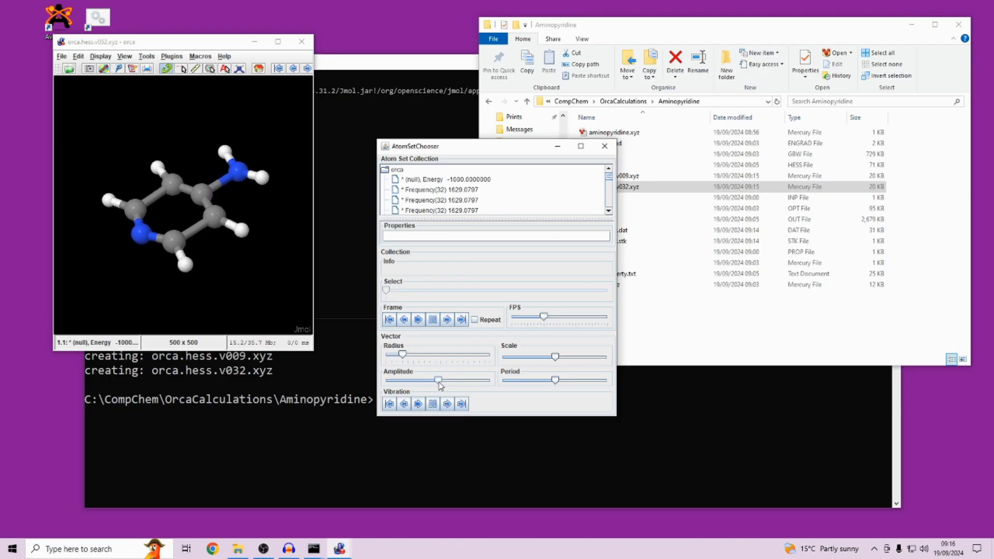
Slightly increase the amplitude and period of the mode 32 vibration, view the motion face-on, and exit Jmol.
mouse_move(438, 383)
mouse_down()
mouse_move(393, 389)
mouse_move(539, 382)
mouse_move(448, 382)
mouse_up()
mouse_move(556, 380)
mouse_down()
mouse_move(578, 381)
mouse_move(524, 384)
mouse_move(557, 381)
mouse_up()
click(308, 128)
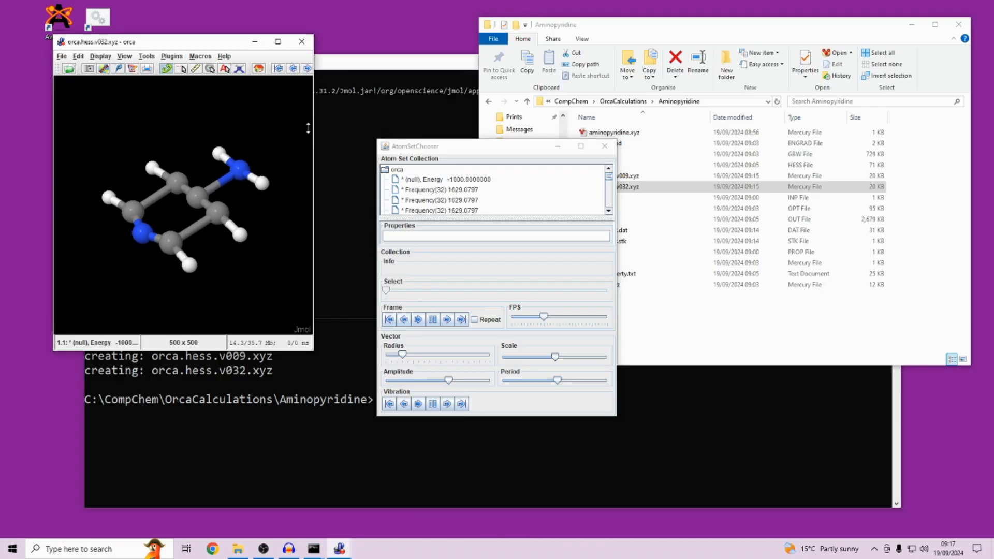
drag(265, 254, 224, 251)
click(302, 42)
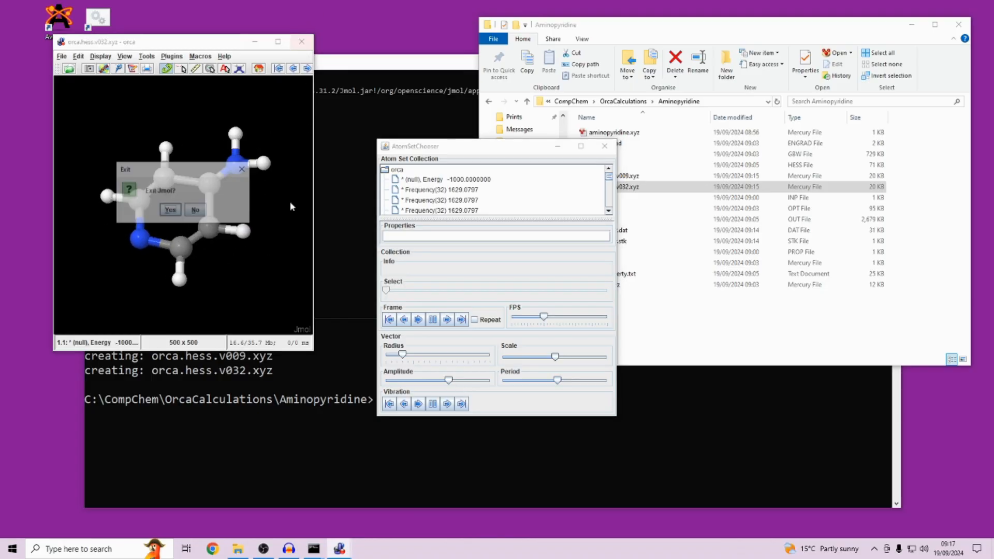
click(171, 209)
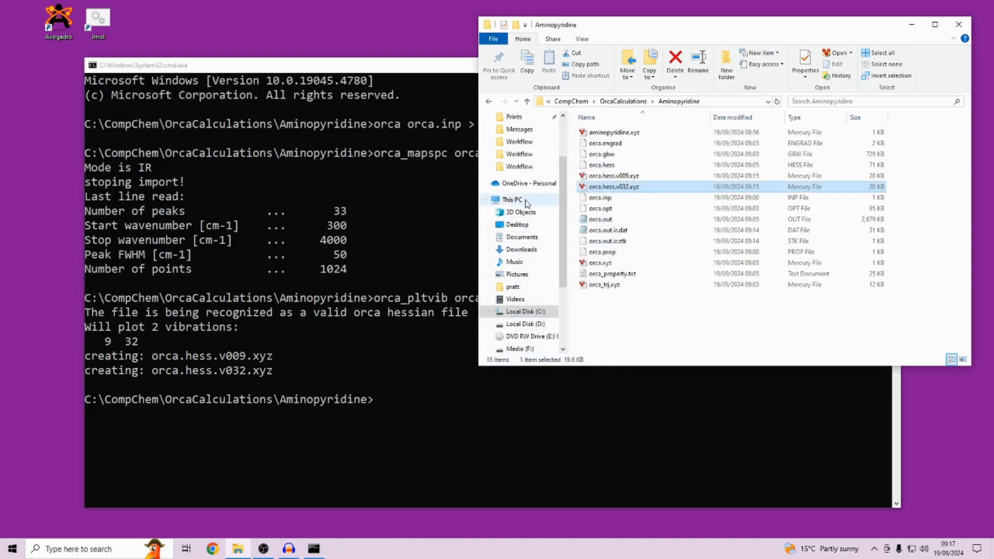
Create a new folder named tddft inside the Aminopyridine folder.
click(690, 322)
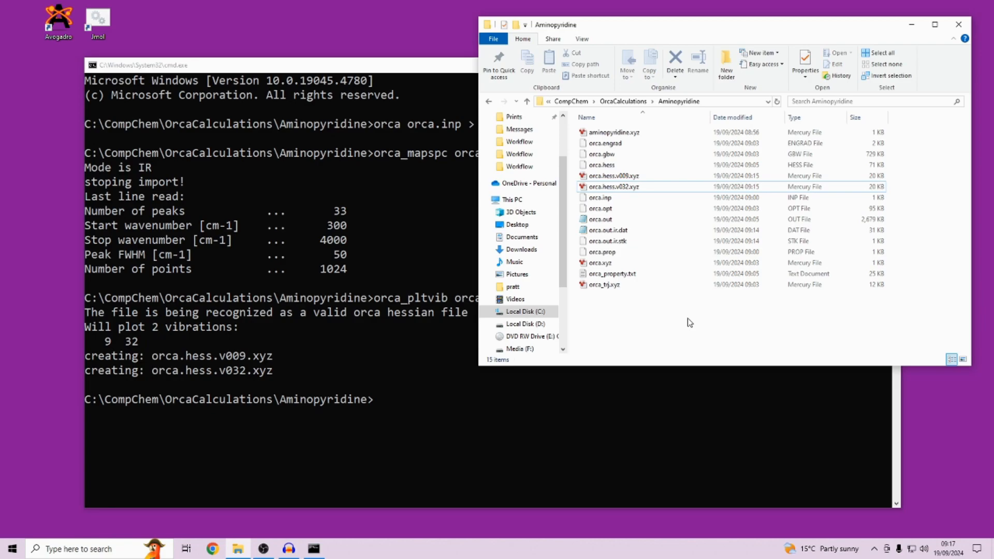
right_click(640, 322)
mouse_move(672, 482)
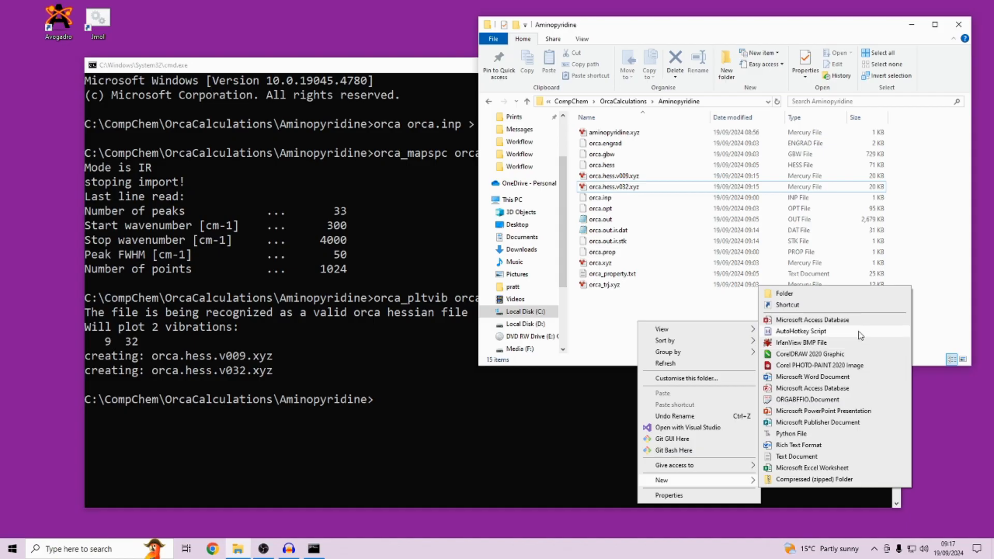
click(830, 296)
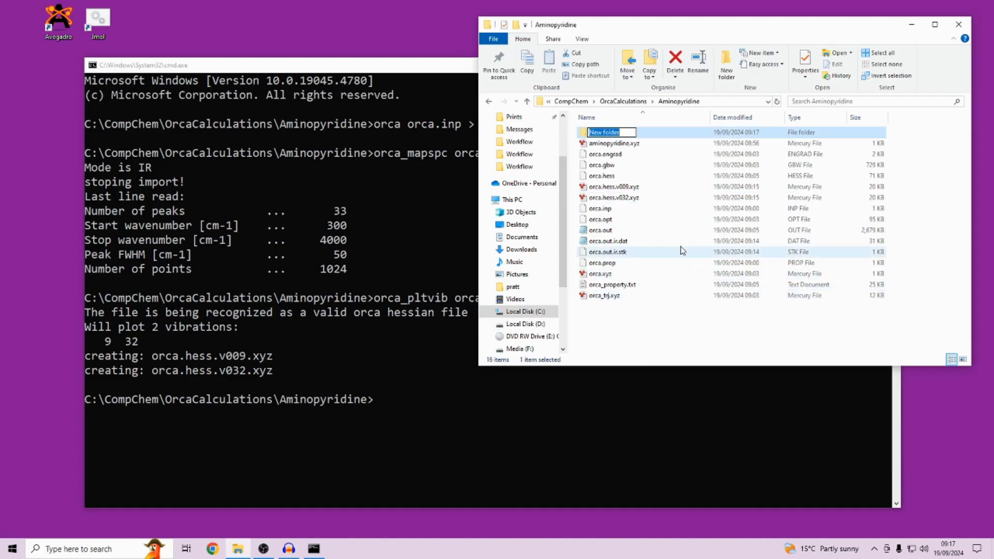
text(tddft)
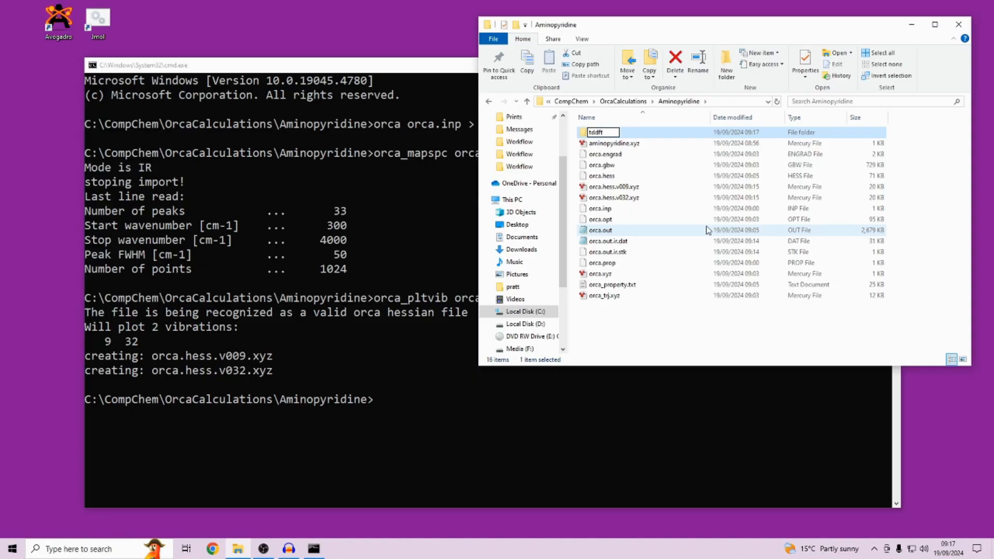
key(Return)
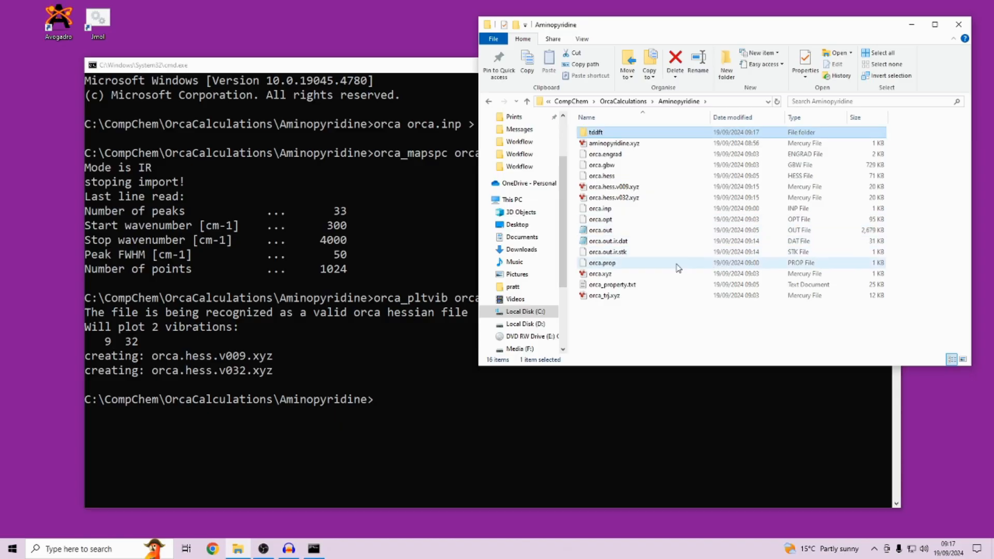
Copy the optimized geometry file orca.xyz into the tddft folder.
click(647, 274)
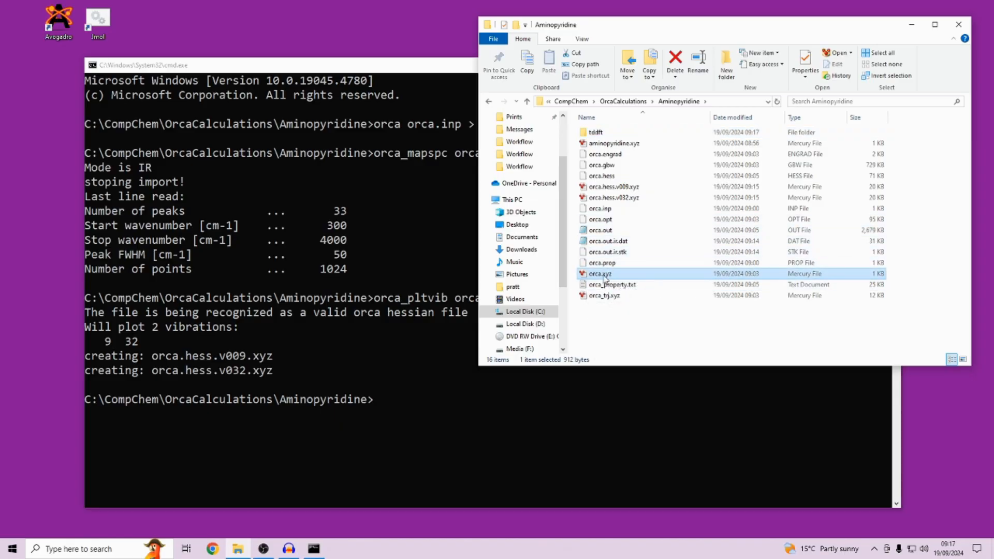
click(613, 133)
double_click(614, 134)
key(ctrl+v)
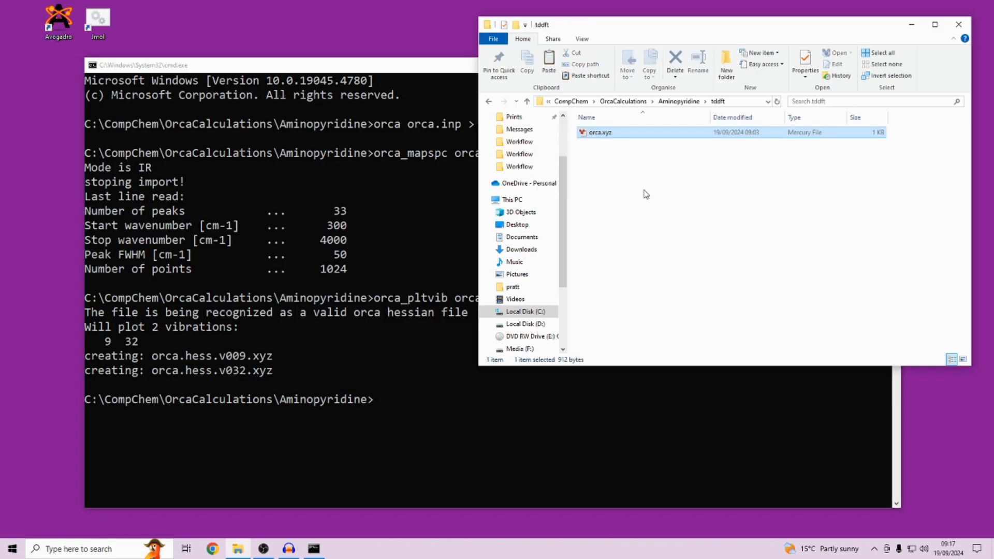
Rename the copied orca.xyz in the tddft folder to aminopyridine.xyz.
right_click(631, 143)
click(667, 315)
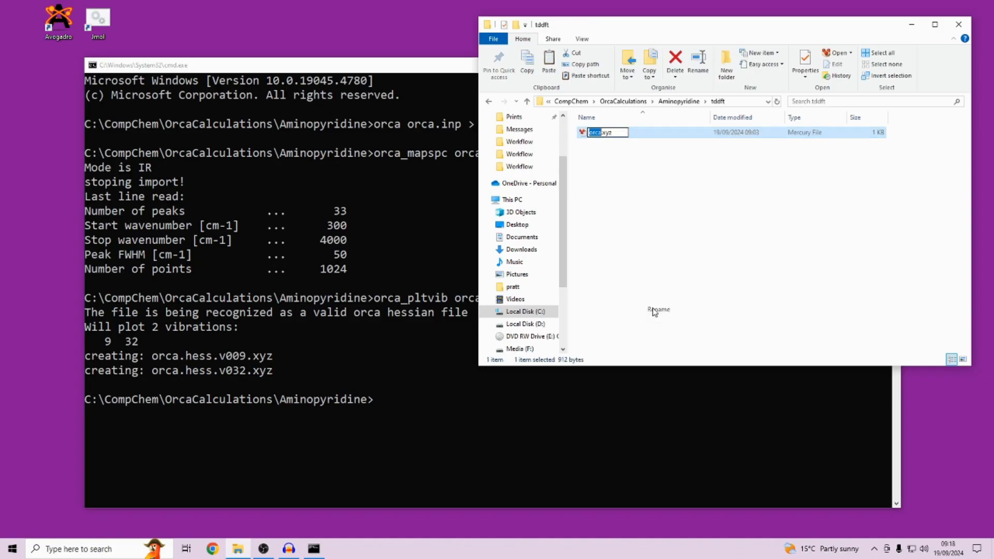
text(aminopyridine)
key(Return)
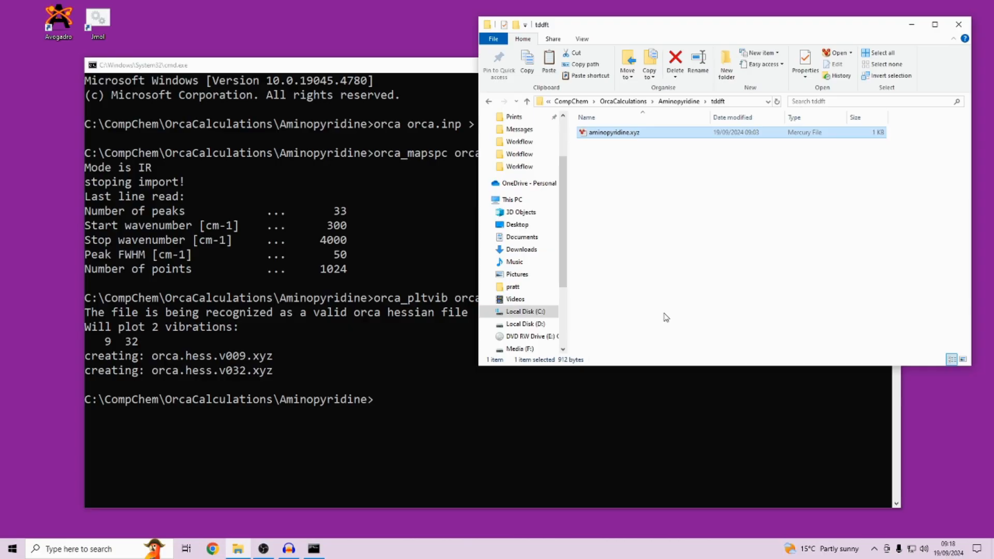
Look at orca.xyz and the original aminopyridine.xyz in the Aminopyridine folder, and return to the tddft folder.
key(alt+Left)
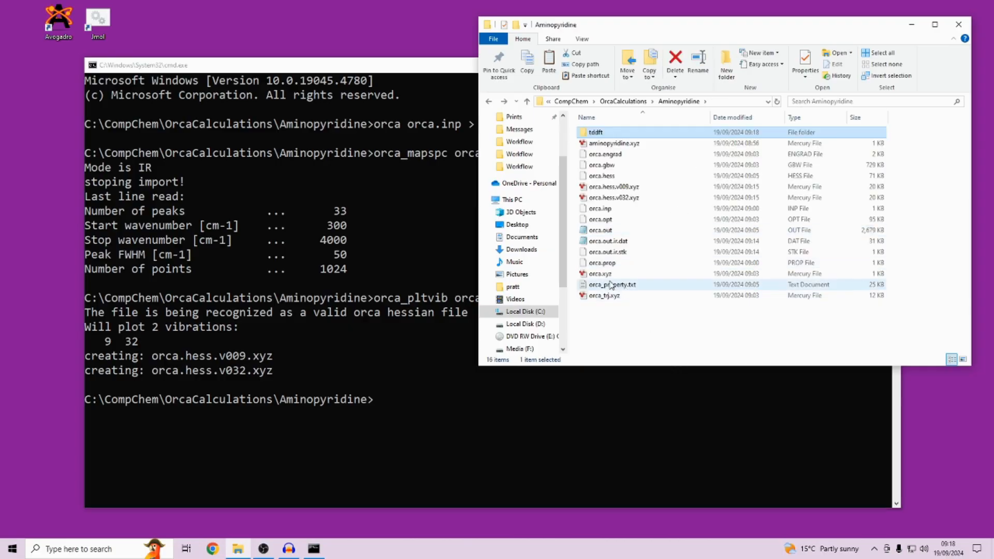
click(609, 273)
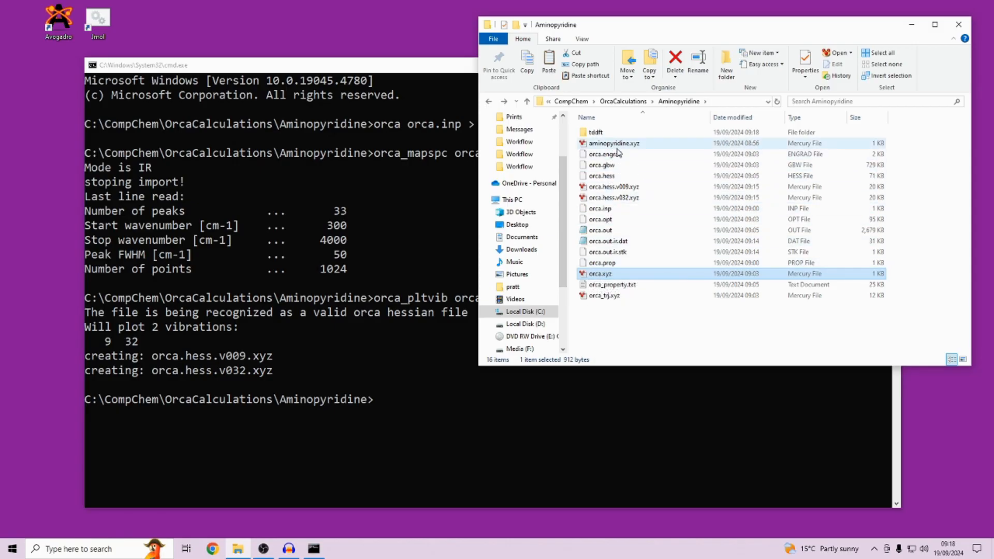
click(636, 144)
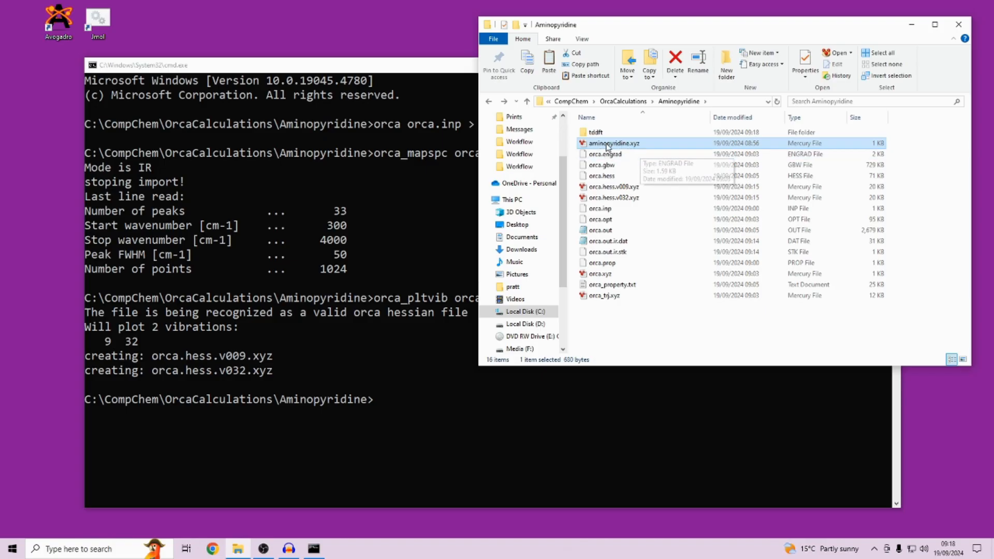
double_click(636, 131)
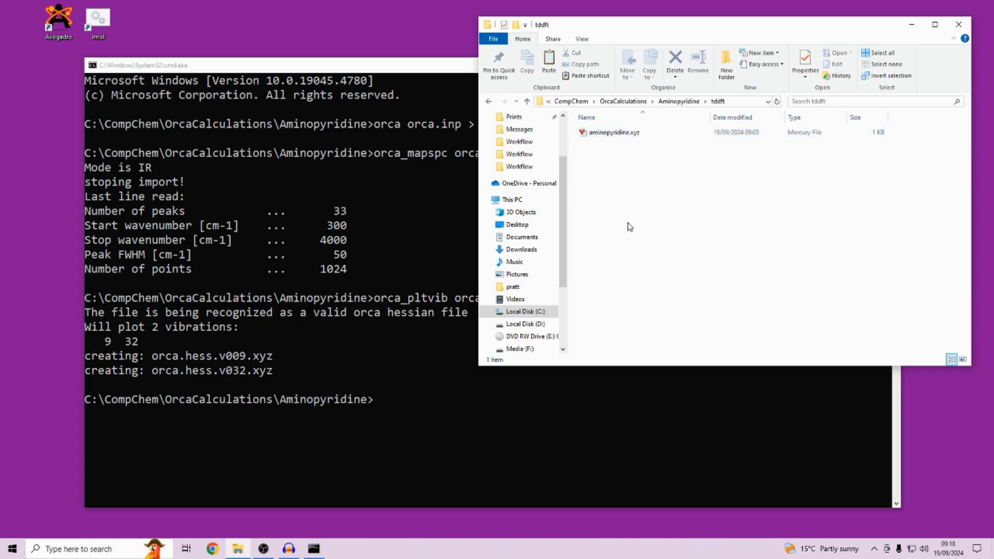
Close the command prompt for the Aminopyridine folder and open a blank Notepad document.
click(506, 435)
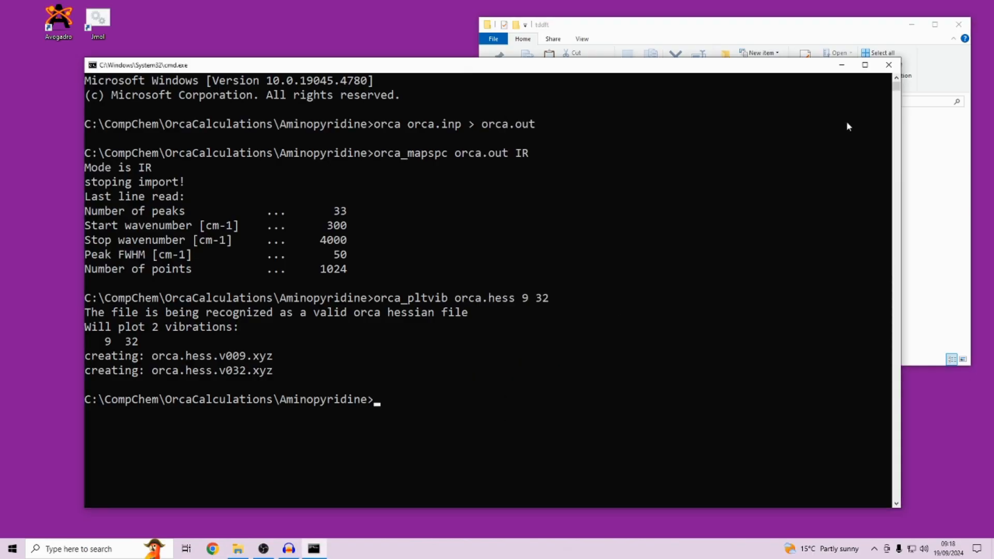
click(890, 65)
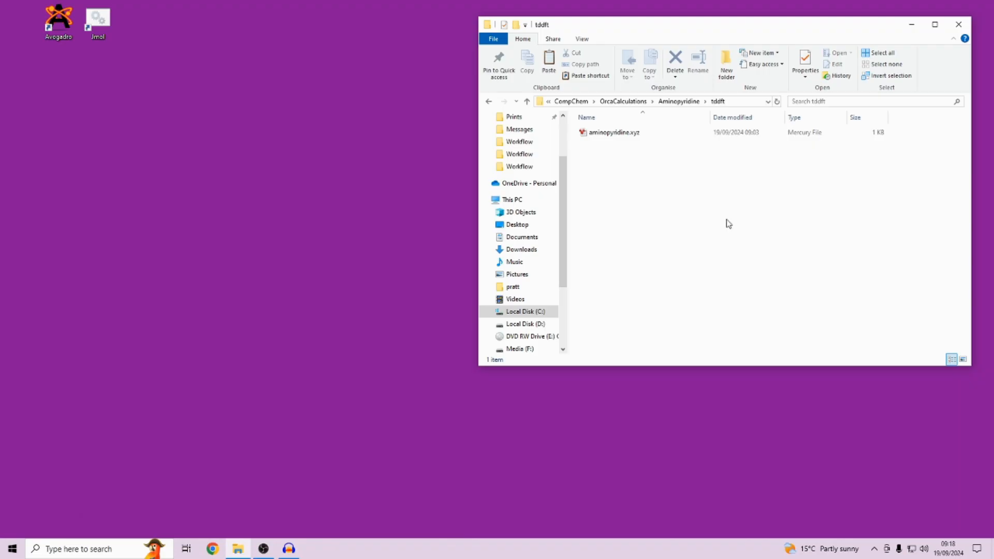
key(super)
text(notepad)
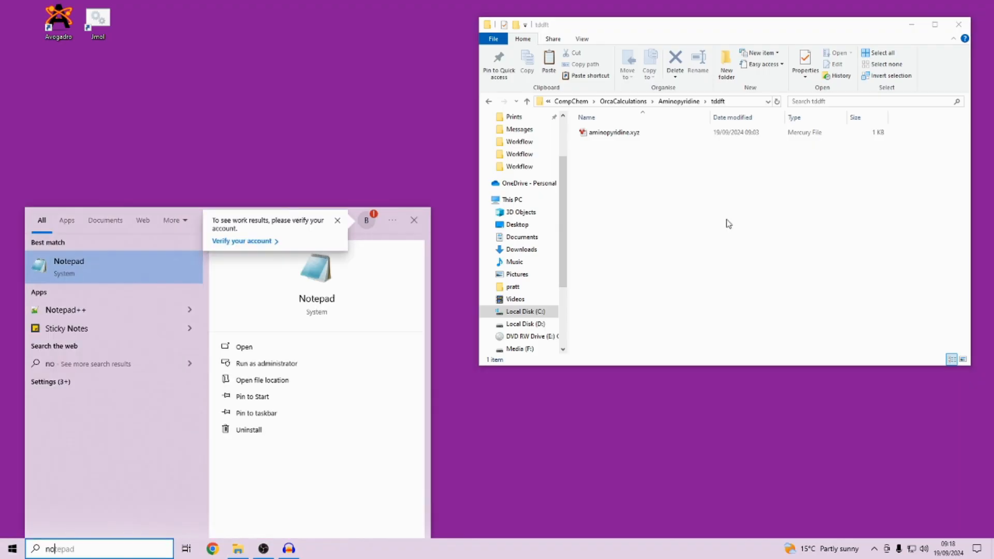
key(Return)
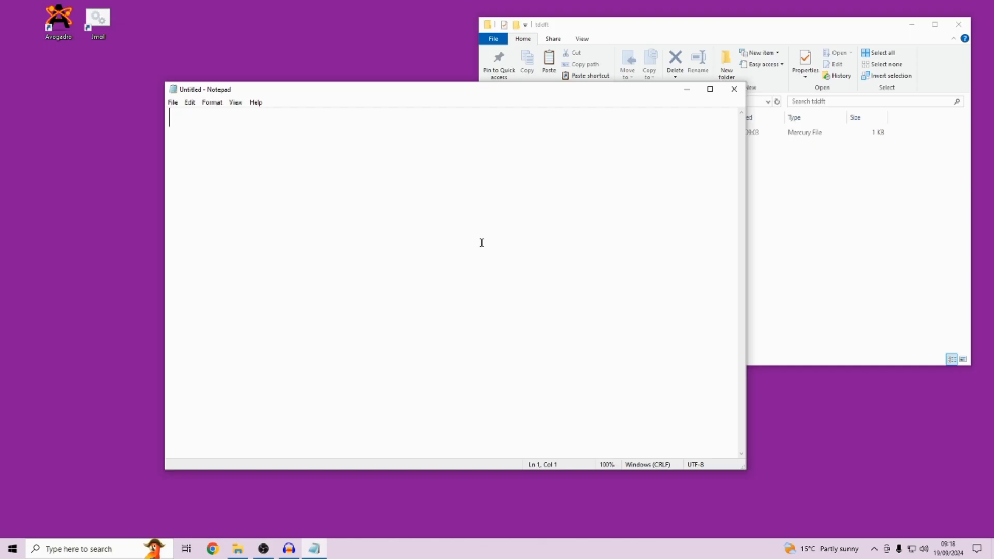
Write the keyword line "! PBE" followed by a %tddft block with nroots 50, maxdim 5 and end.
text(! PBE)
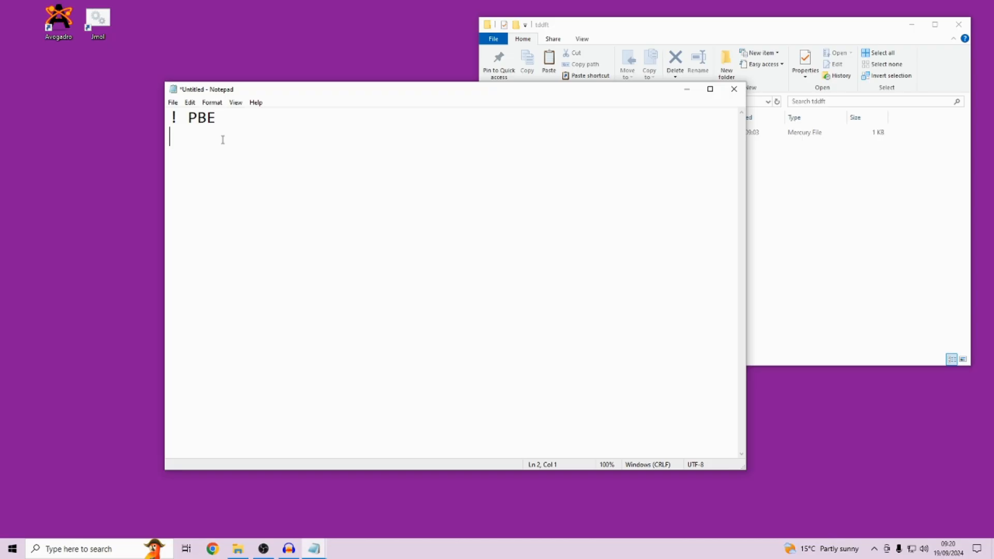
text(%tddft nro)
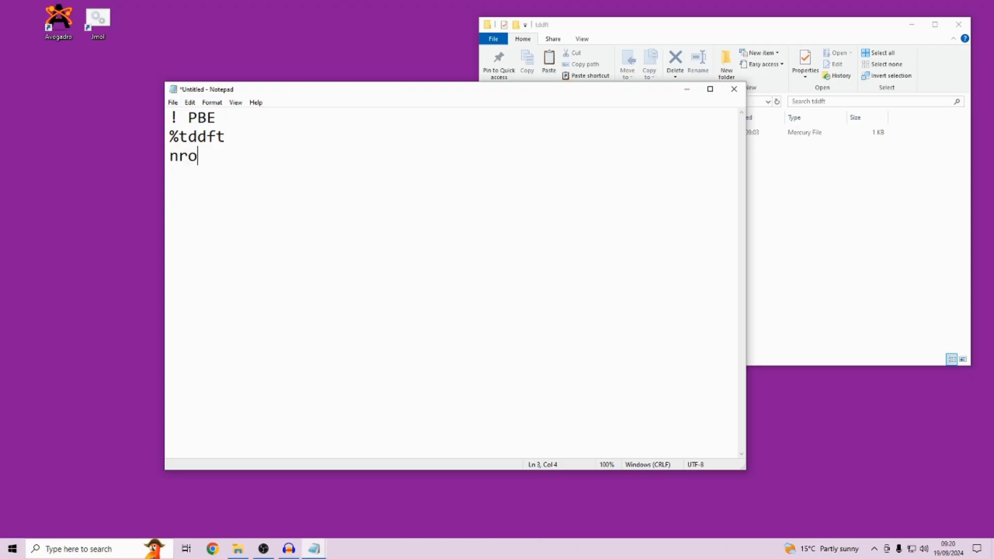
text(ots 50)
key(Return)
text(maxd)
text(im 5 )
text(end)
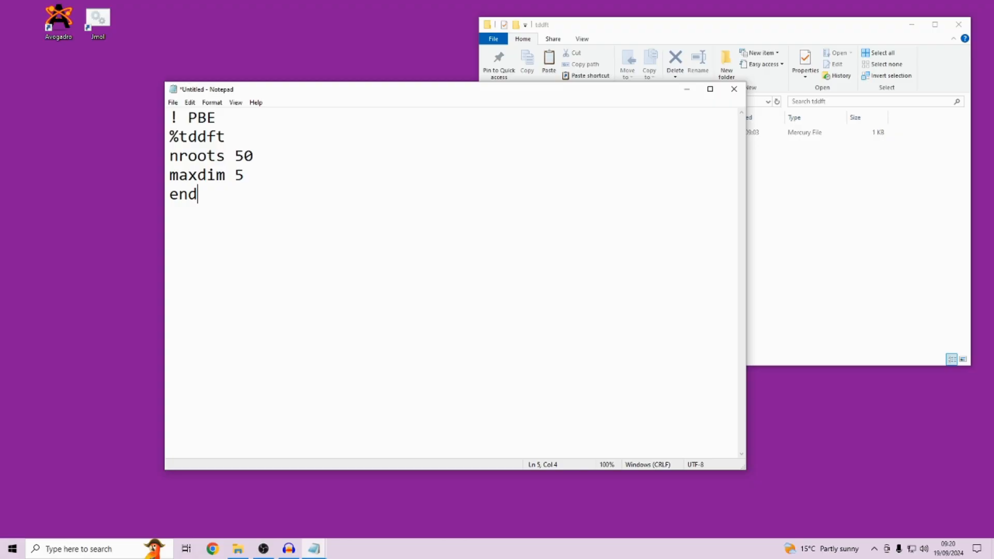
Add the geometry line "* xyzfile 0 1 aminopyridine.xyz *" below the tddft block.
key(Return)
text(* xyzfile 0 1)
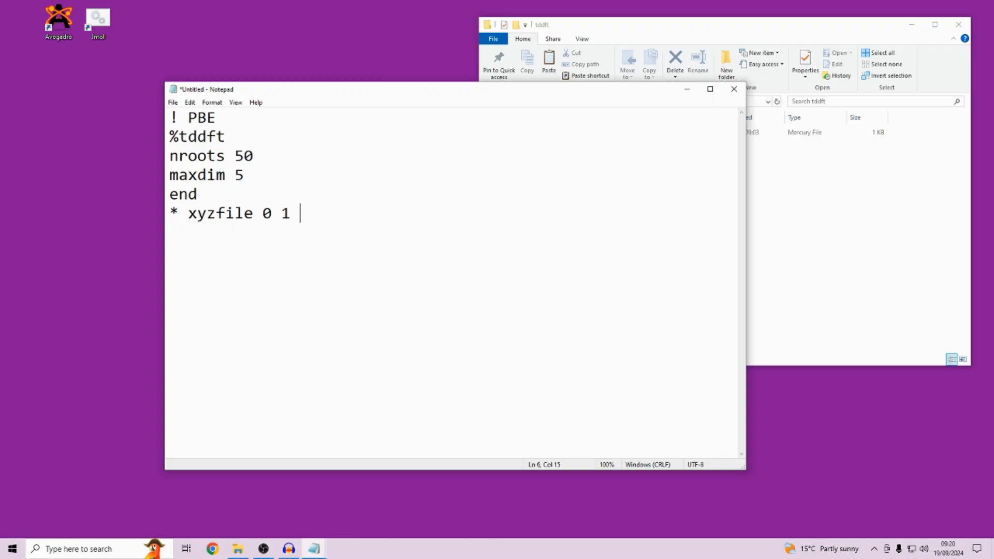
text(aminop)
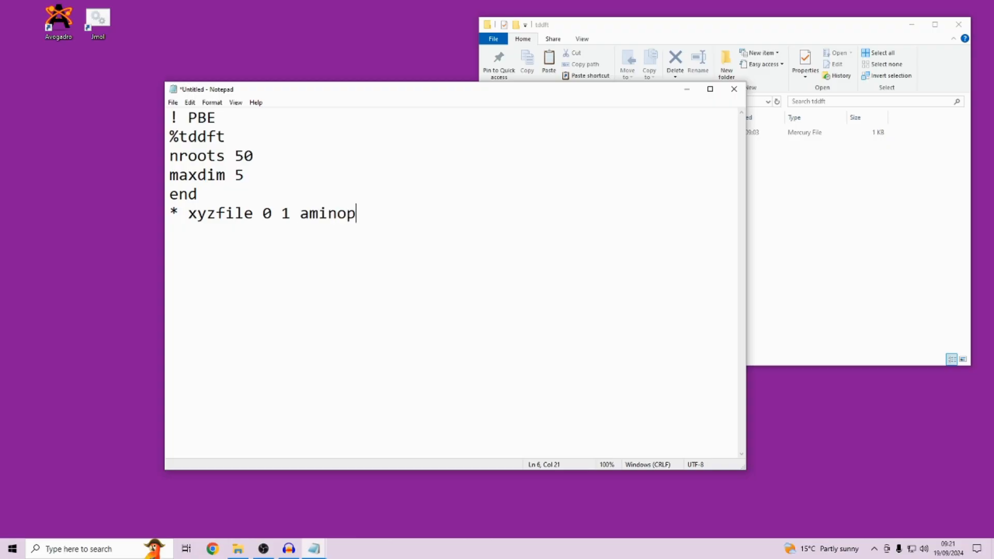
text(yridine.x)
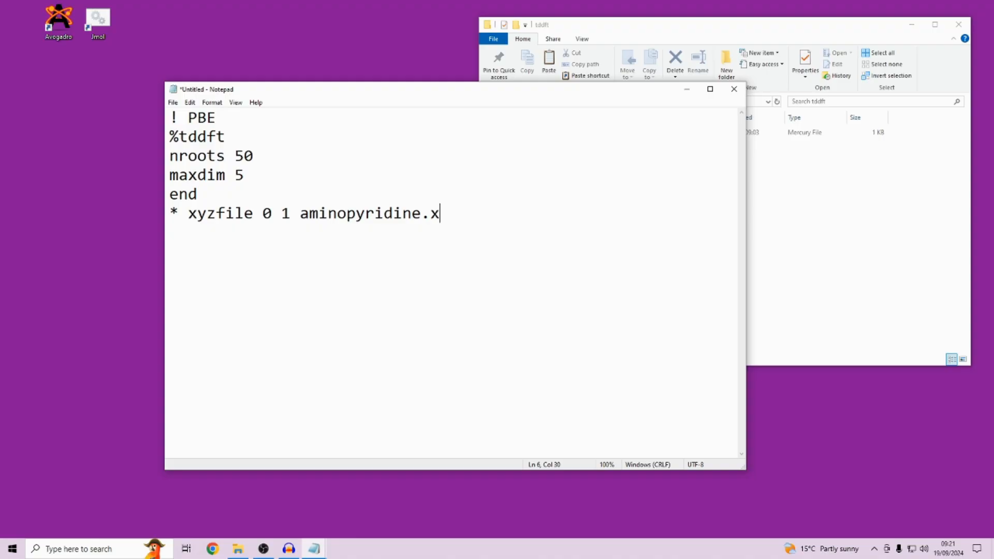
text(yx *)
key(Left)
key(Left)
key(BackSpace)
text(z)
key(Right)
key(Right)
Save the input as tddft.inp with file type All Files in the tddft folder, and close Notepad.
click(173, 102)
click(193, 160)
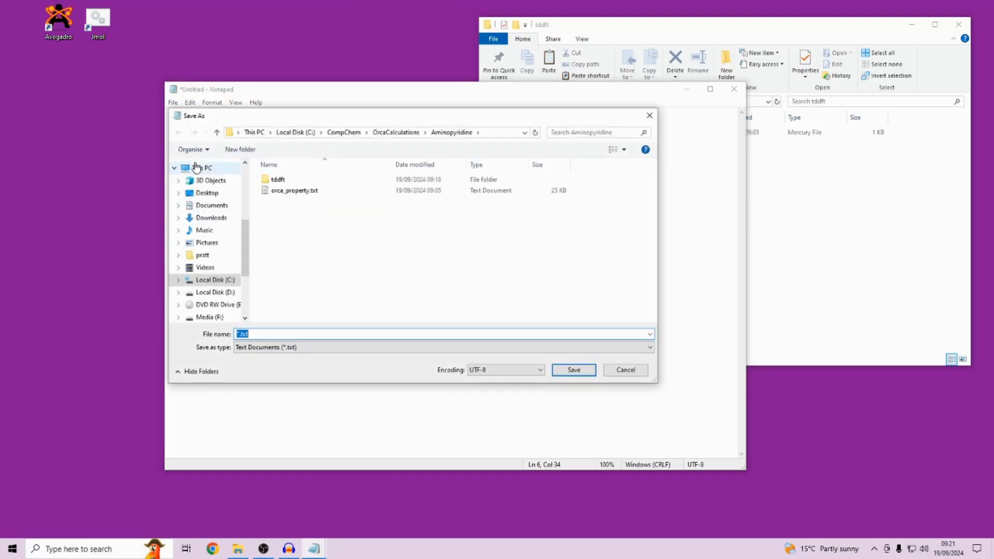
double_click(316, 180)
click(310, 347)
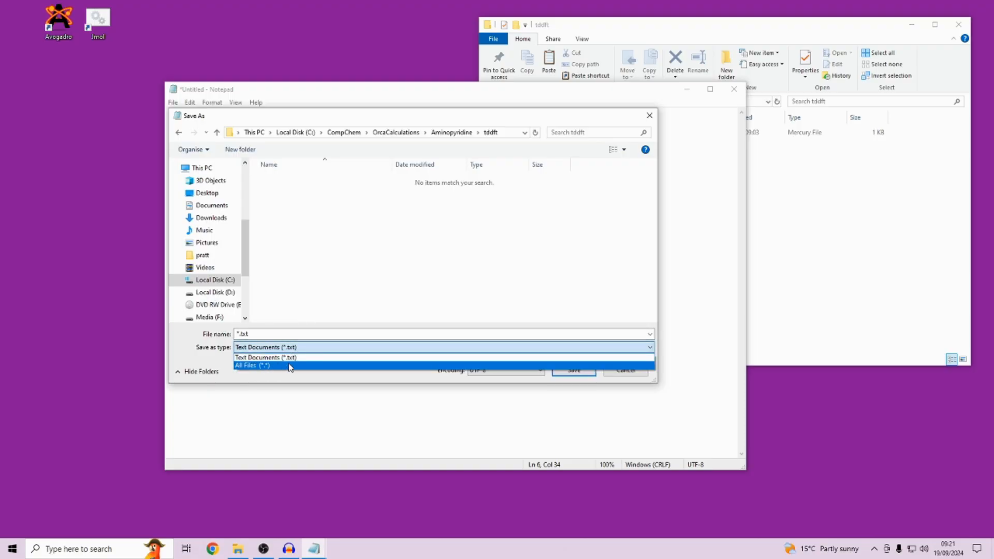
click(262, 366)
click(272, 334)
text(td)
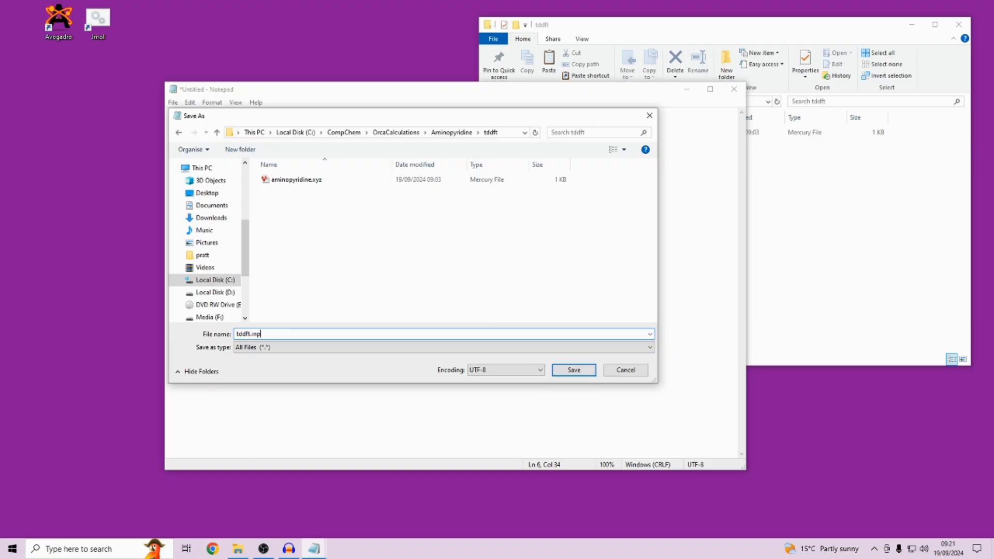
text(dft.inp)
key(Return)
click(832, 313)
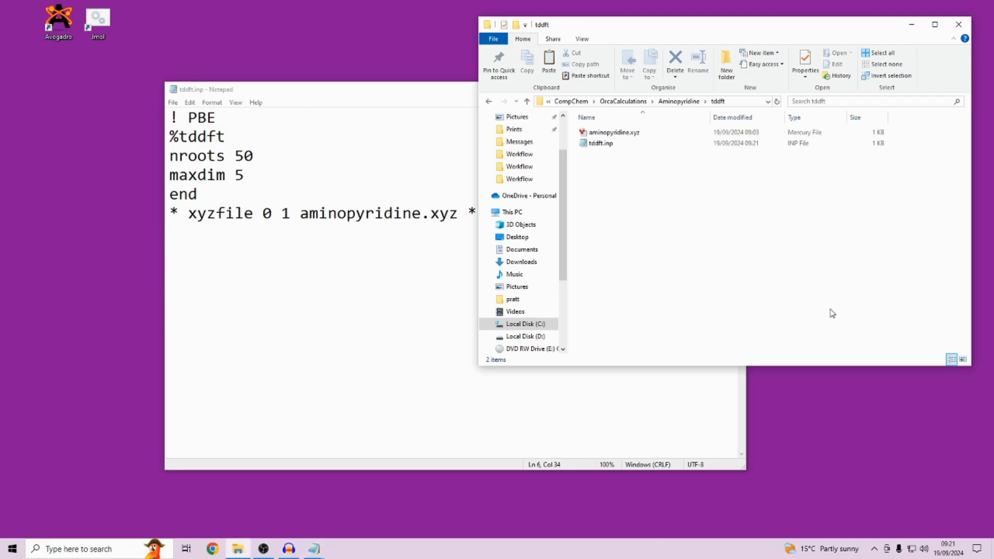
click(417, 164)
click(734, 89)
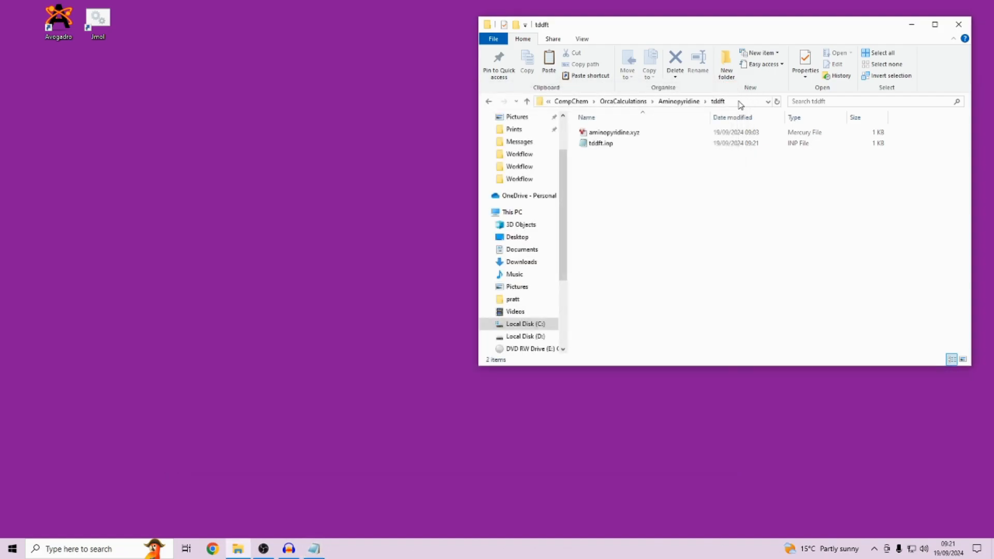
Open a command prompt in the tddft folder and move its window up so it is fully on screen.
click(740, 102)
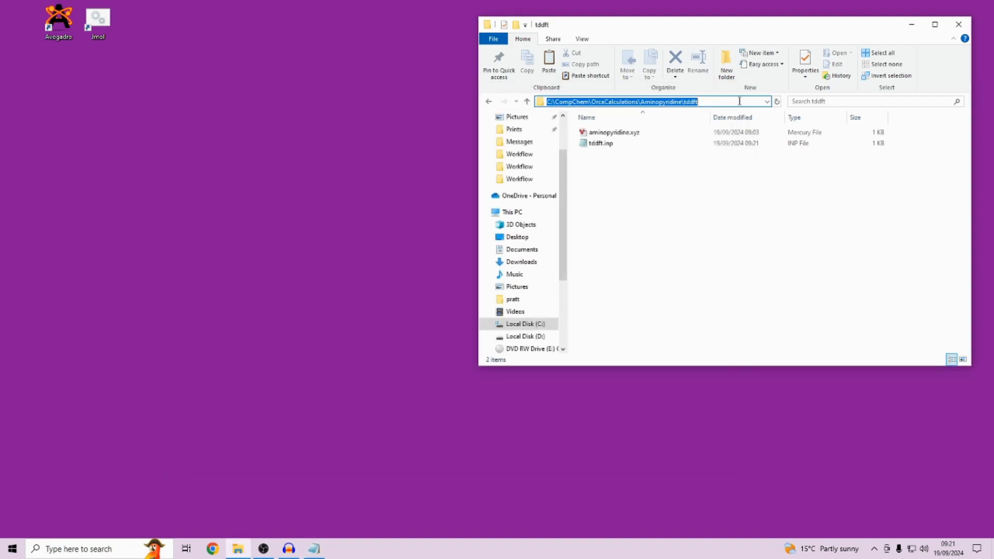
text(cmd)
key(Return)
click(715, 125)
drag(709, 109, 697, 70)
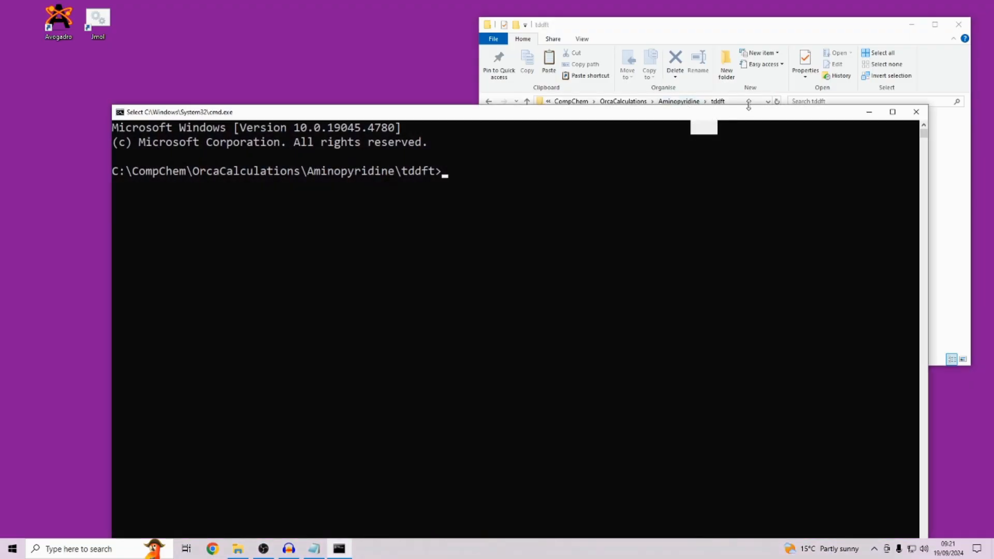
click(741, 142)
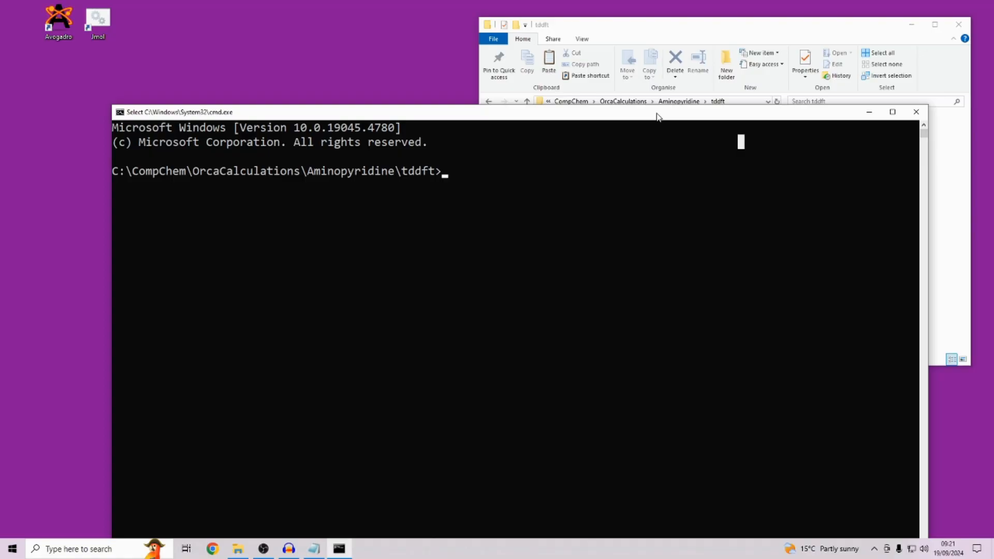
drag(658, 115, 661, 60)
click(597, 118)
click(448, 112)
text(d)
key(BackSpace)
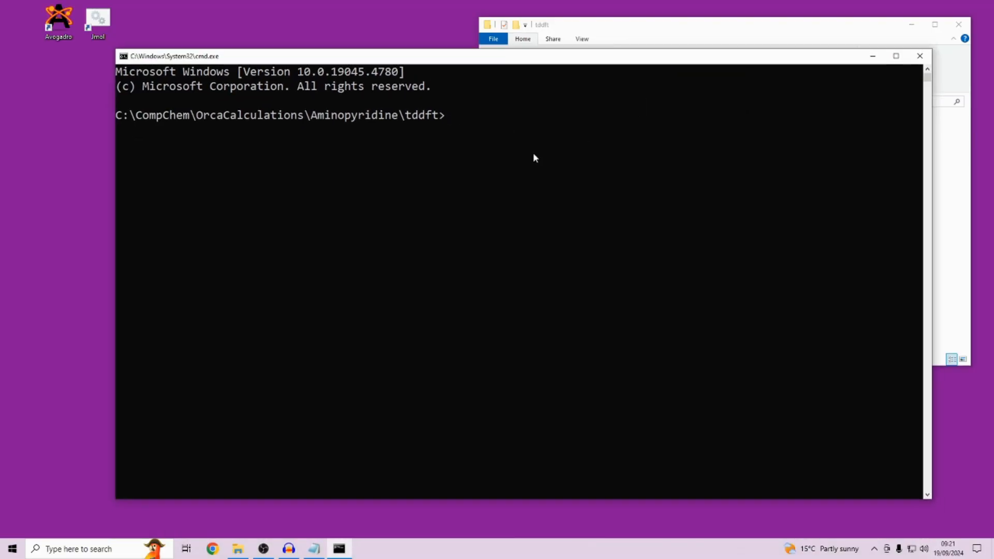
Run the TDDFT calculation with the command orca tddft.inp > tddft.out.
text(orca)
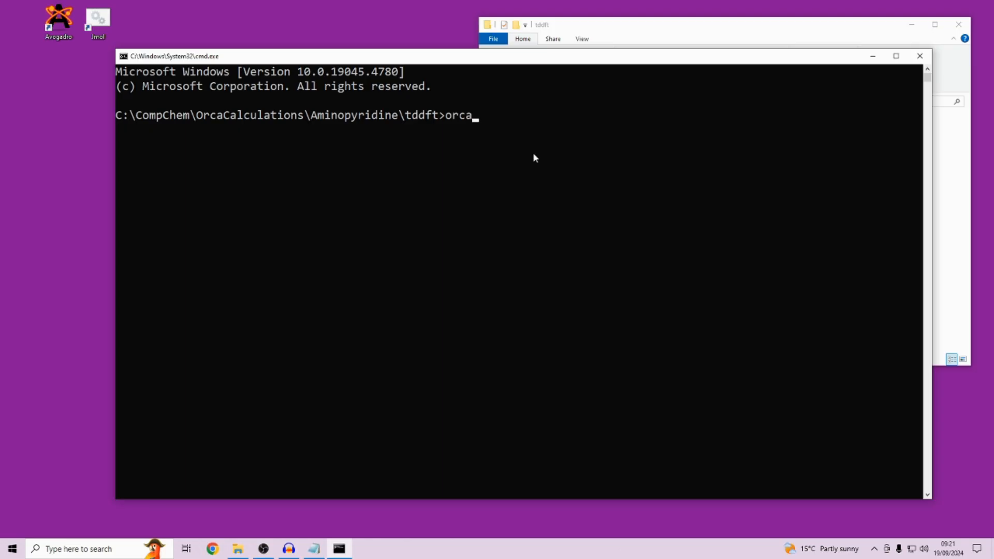
text( tddft.inp > tddft.out)
key(Return)
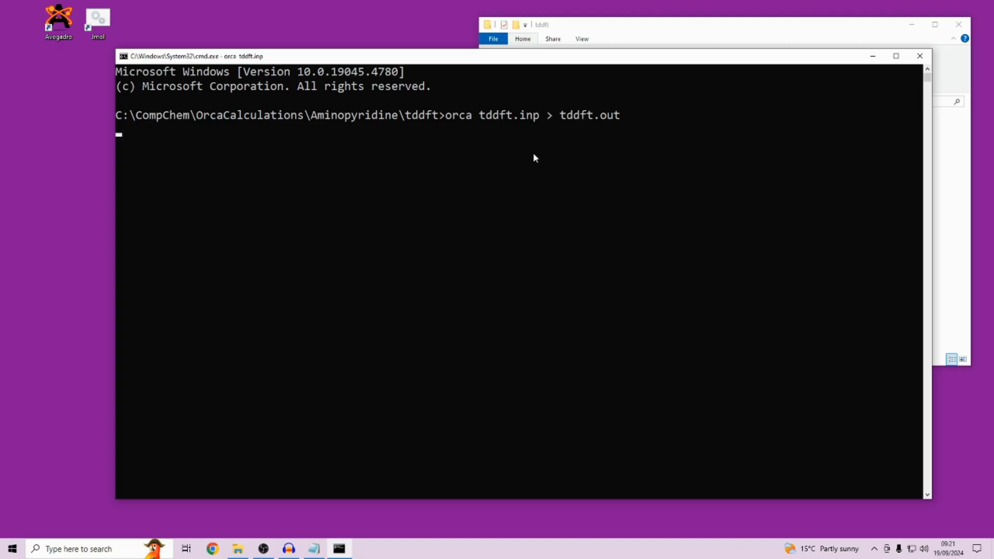
Open tddft.out from the tddft folder, check the end of the file for how the run terminated, and close it.
click(614, 26)
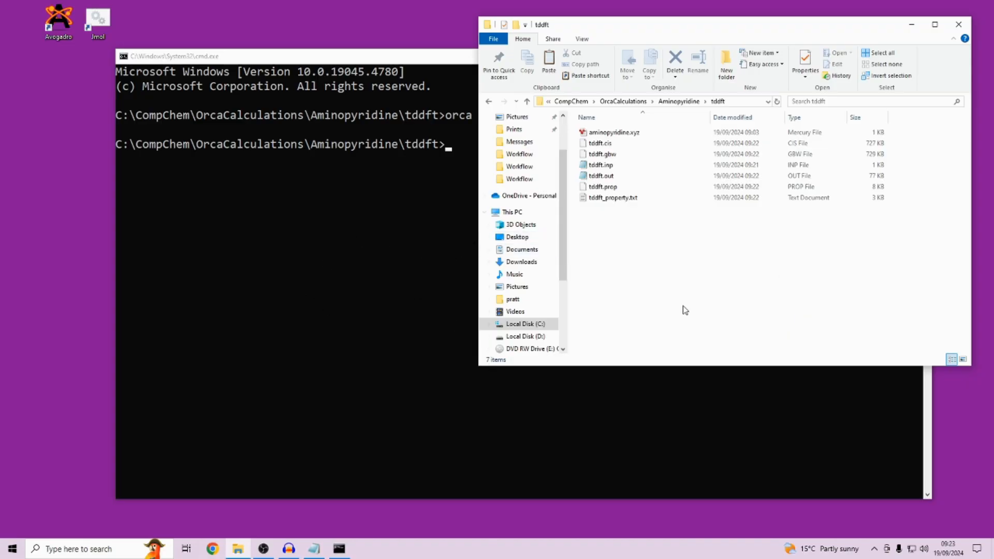
click(653, 178)
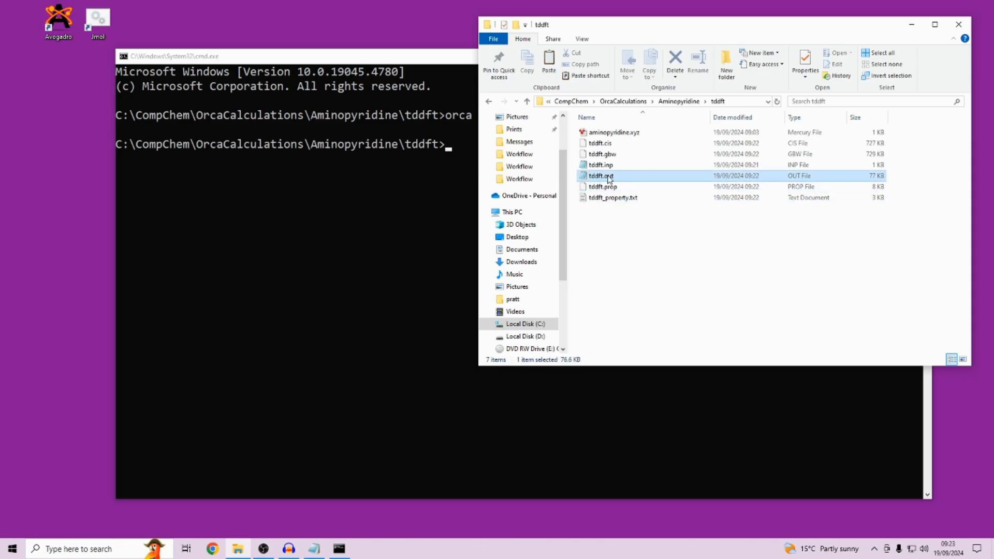
double_click(598, 178)
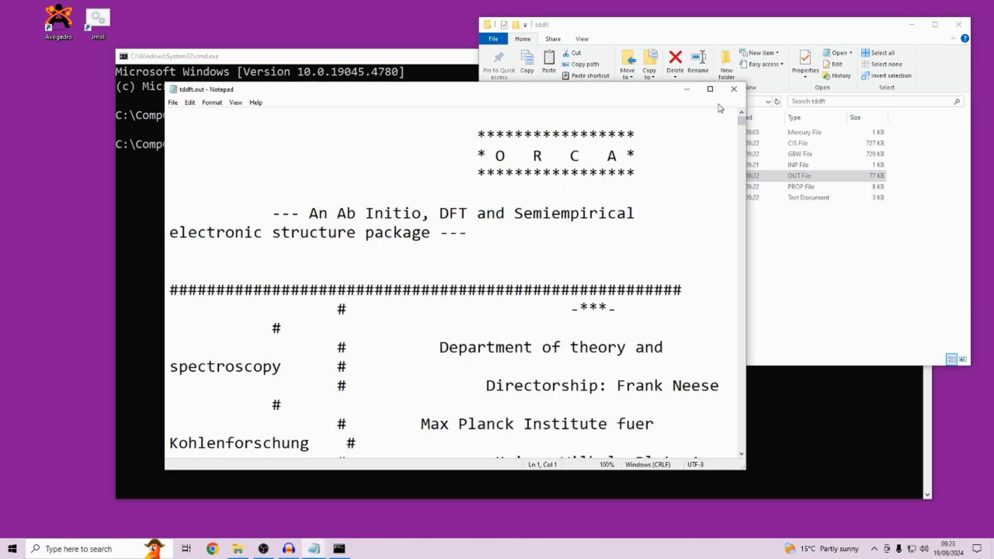
click(710, 89)
drag(990, 44, 989, 515)
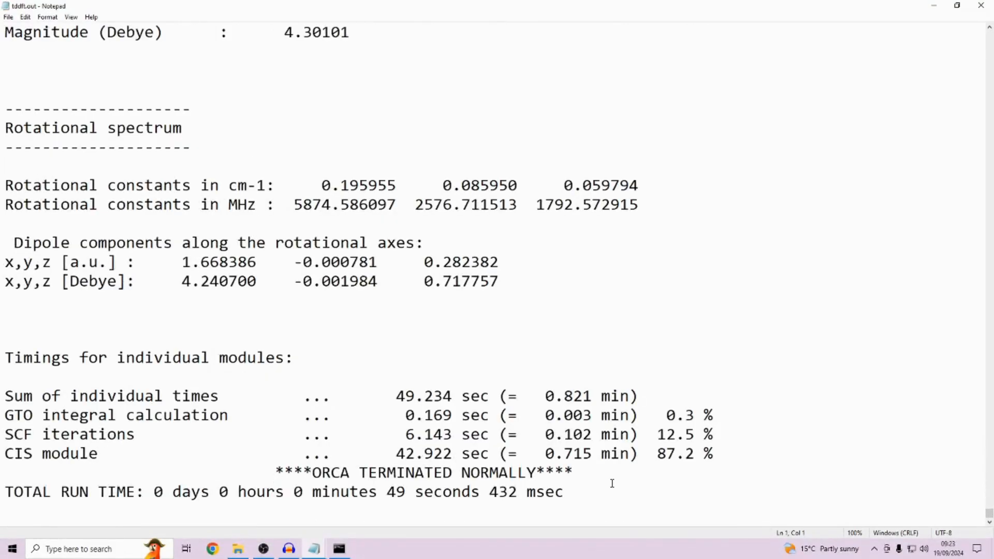
click(981, 5)
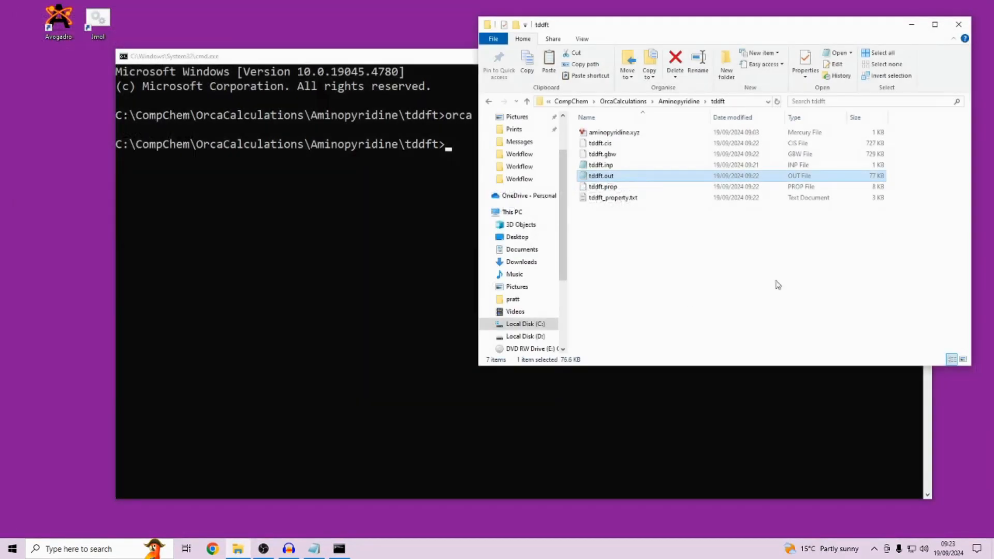
Start Avogadro, load tddft.out into it, and rotate the molecule to view its ring.
double_click(62, 27)
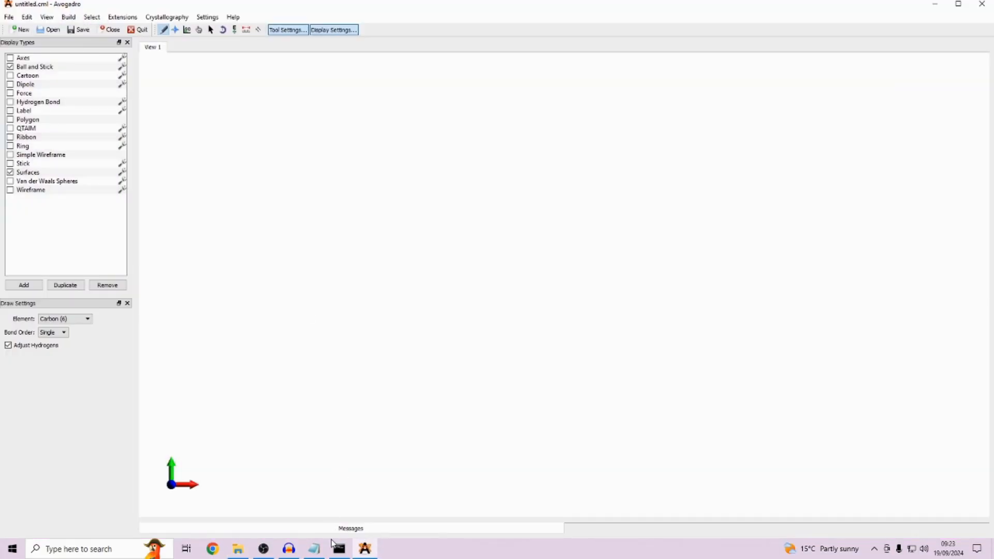
click(238, 549)
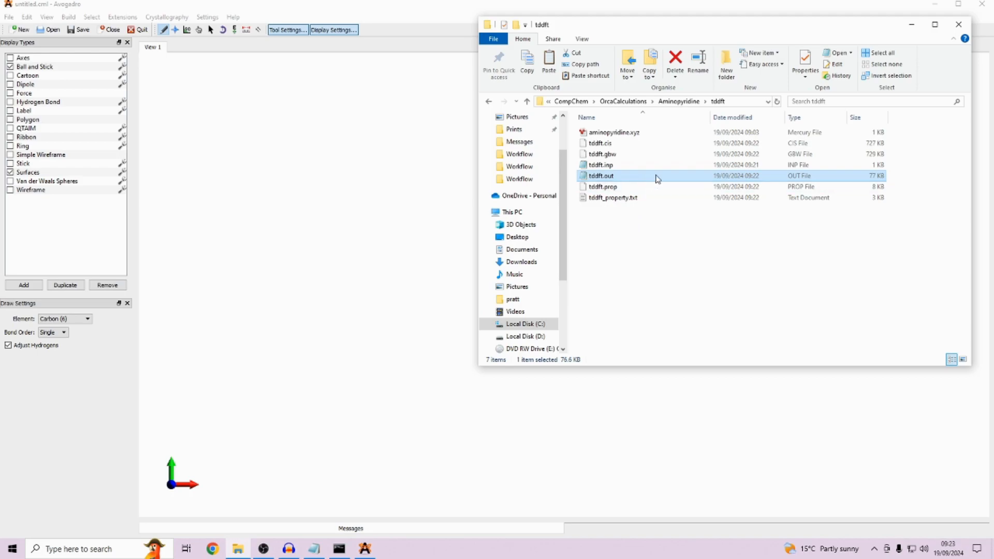
drag(649, 180, 291, 211)
drag(427, 313, 674, 358)
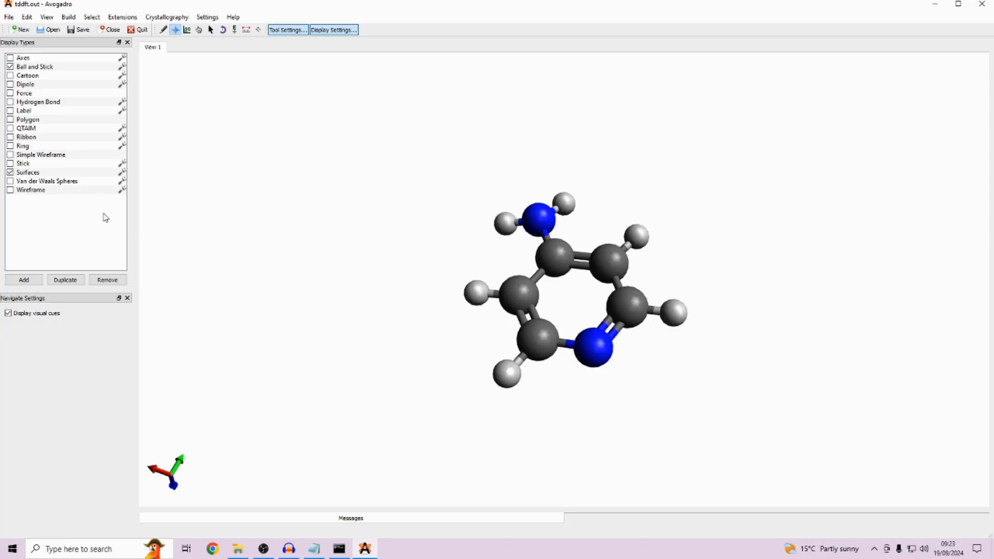
Show the calculated UV spectrum from tddft.out in Spectra Visualization and expand its advanced options.
click(121, 20)
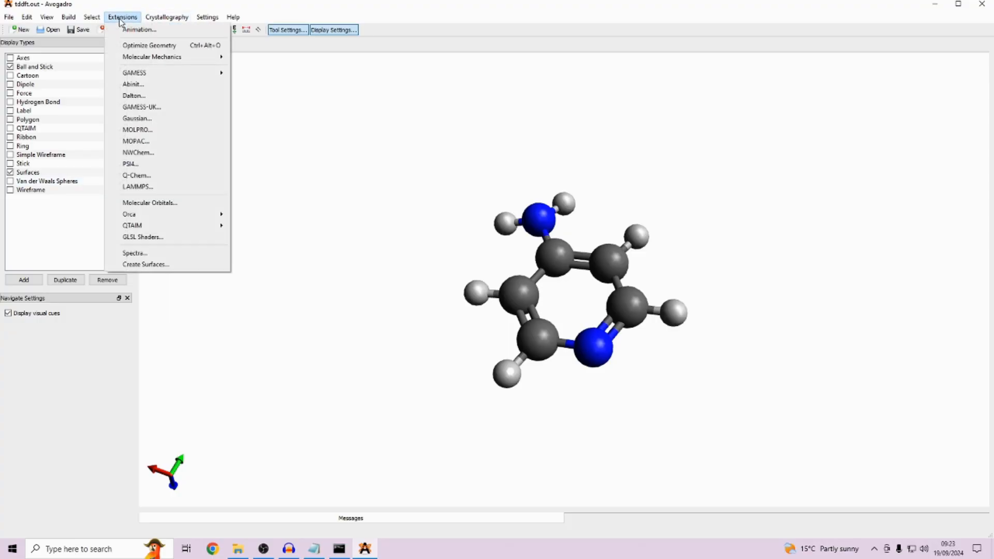
click(133, 253)
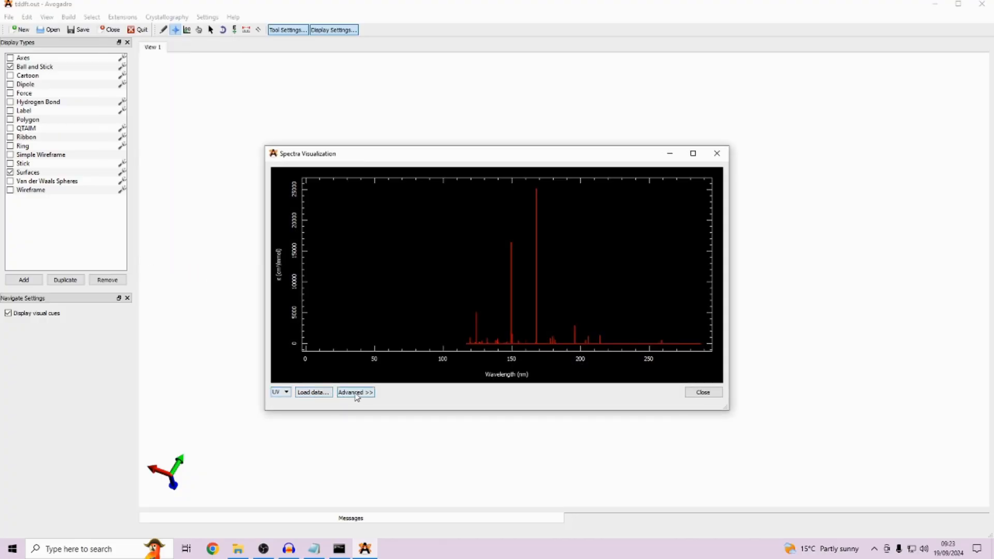
click(282, 392)
click(282, 392)
click(356, 392)
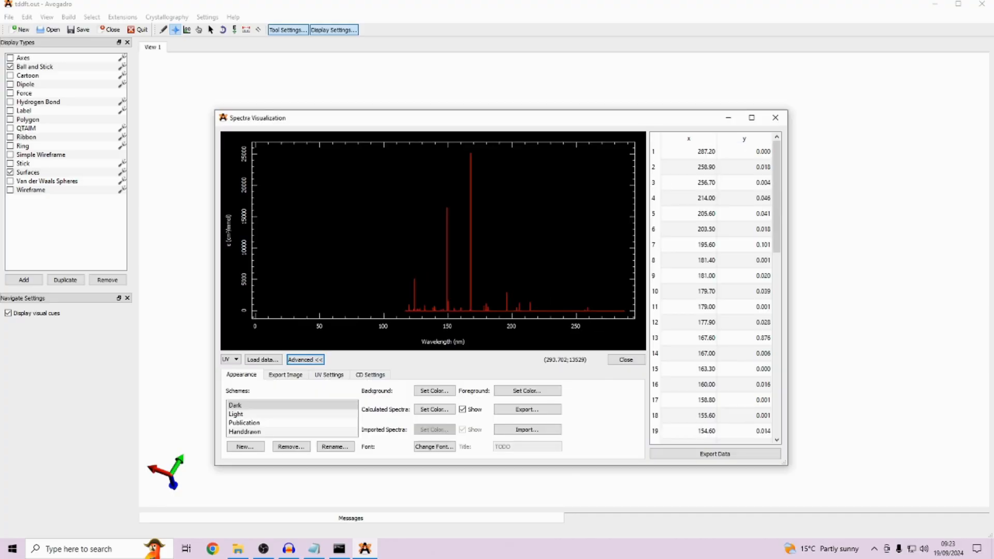
Raise the Gaussian width of the UV spectrum to 13.0 to broaden the peaks.
click(324, 374)
click(294, 391)
click(294, 390)
click(294, 390)
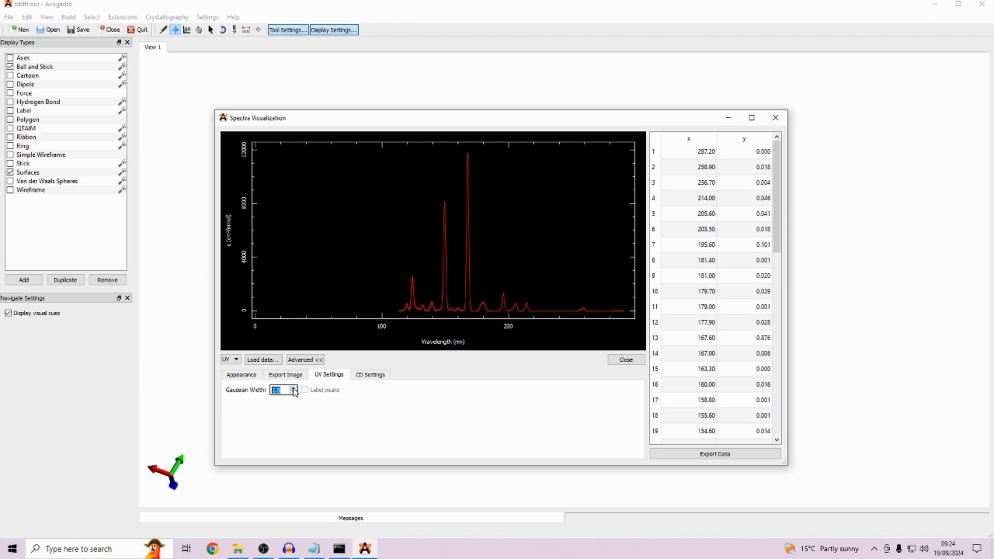
click(294, 390)
click(293, 390)
click(294, 390)
click(294, 390)
click(294, 390)
click(294, 390)
click(293, 390)
click(294, 390)
click(294, 390)
click(294, 390)
click(294, 390)
click(294, 390)
click(294, 390)
click(294, 390)
click(293, 390)
click(293, 390)
click(294, 390)
click(294, 390)
click(293, 390)
click(294, 390)
click(294, 390)
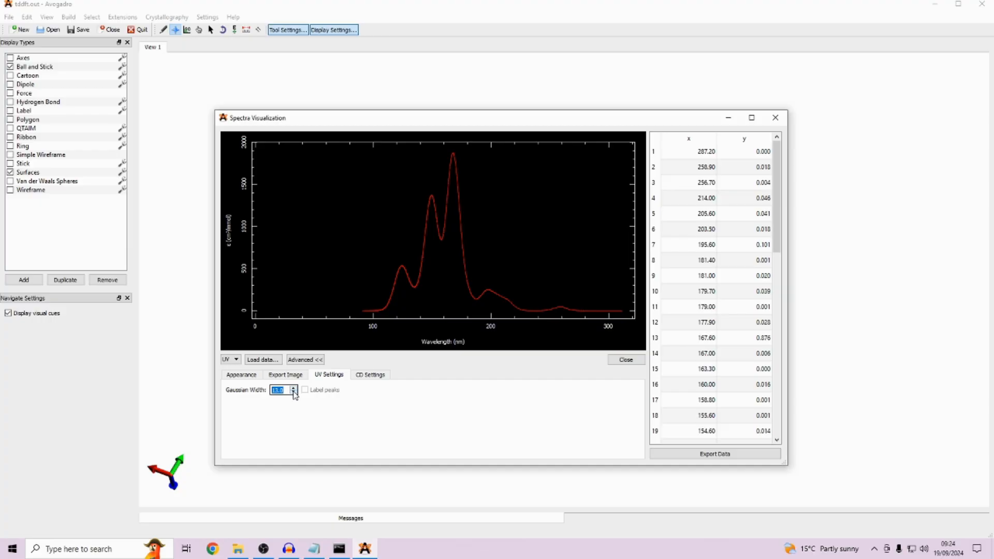
Lower the UV spectrum's Gaussian width to 9.5 and inspect the plotted curve.
click(294, 392)
click(293, 393)
click(293, 392)
click(294, 392)
click(293, 392)
click(293, 393)
click(293, 392)
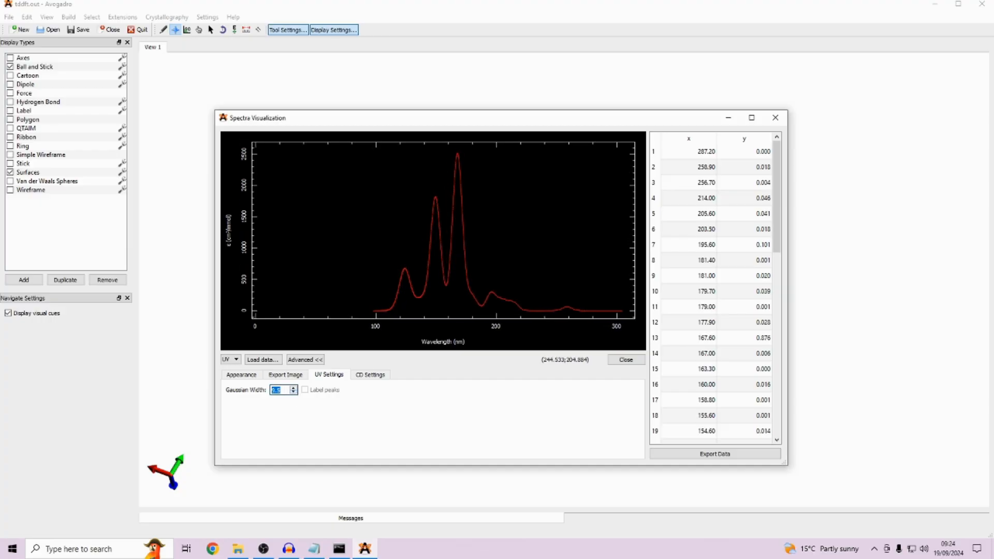
scroll(580, 299, down, 2)
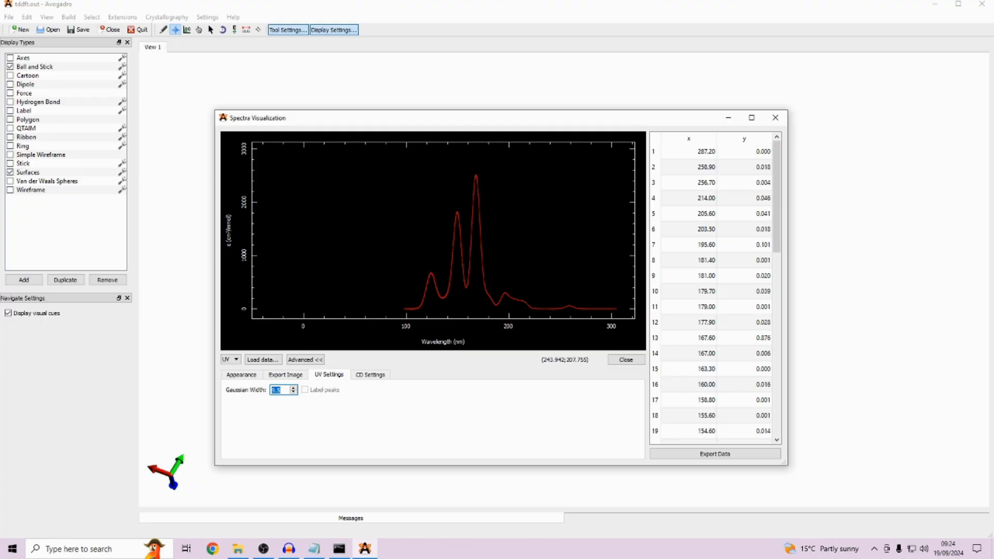
Reduce the Gaussian width of the UV peaks to 5.5.
click(294, 393)
click(296, 393)
click(295, 393)
click(296, 392)
click(296, 393)
click(295, 393)
click(295, 393)
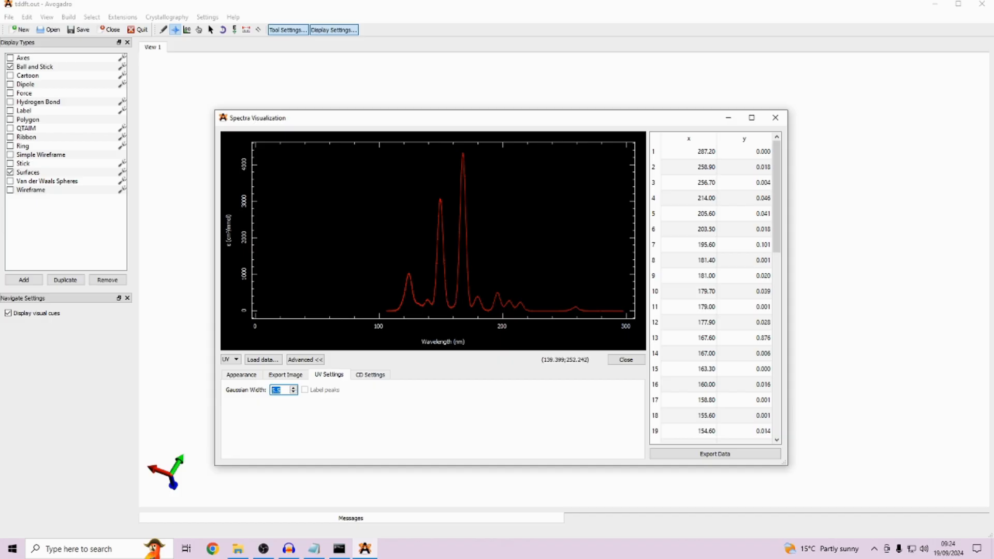
Set the UV spectrum's Gaussian width to 3.0 and inspect the narrower peaks.
click(296, 393)
click(296, 394)
click(296, 393)
click(296, 394)
click(296, 394)
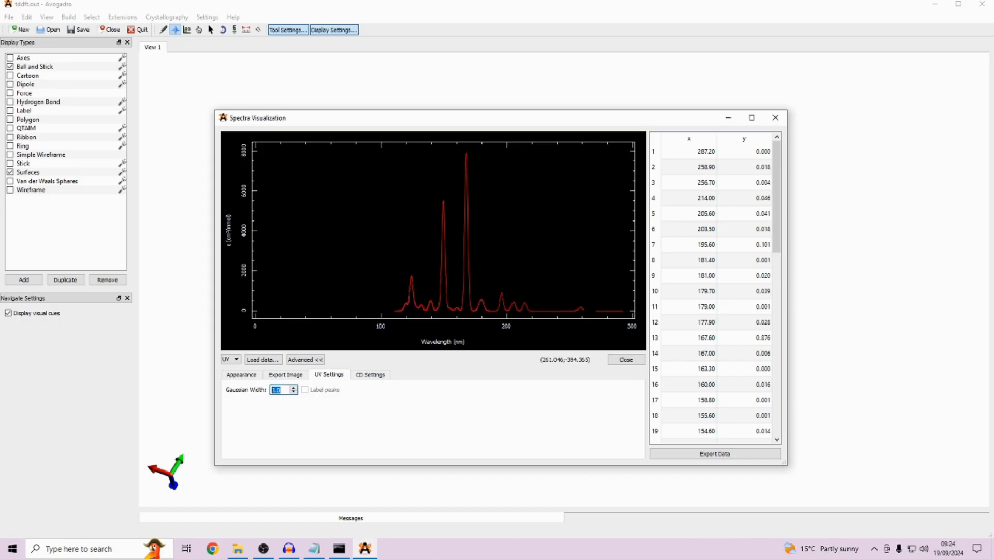
scroll(575, 309, down, 2)
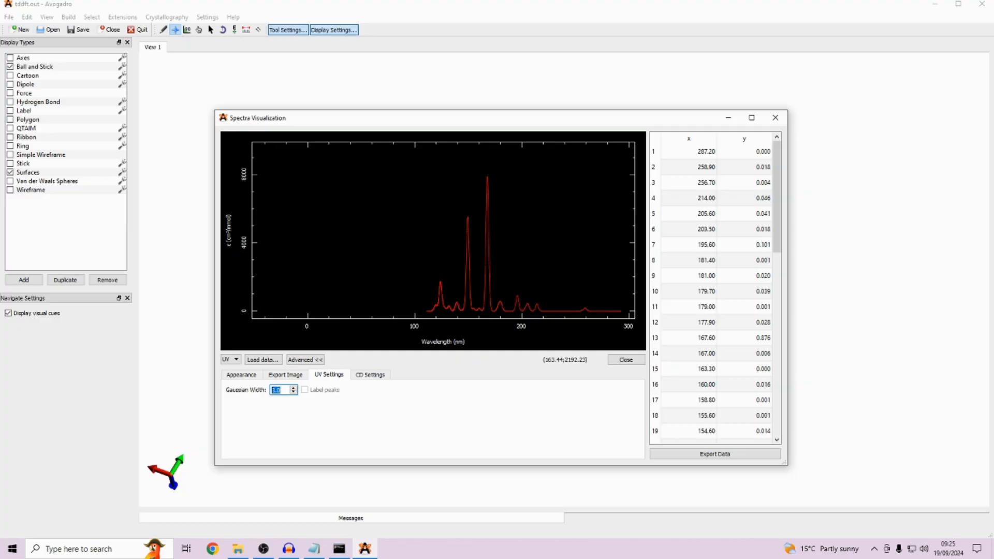
Close the spectrum window, rotate the aminopyridine molecule, and quit Avogadro.
click(786, 121)
drag(743, 262, 622, 347)
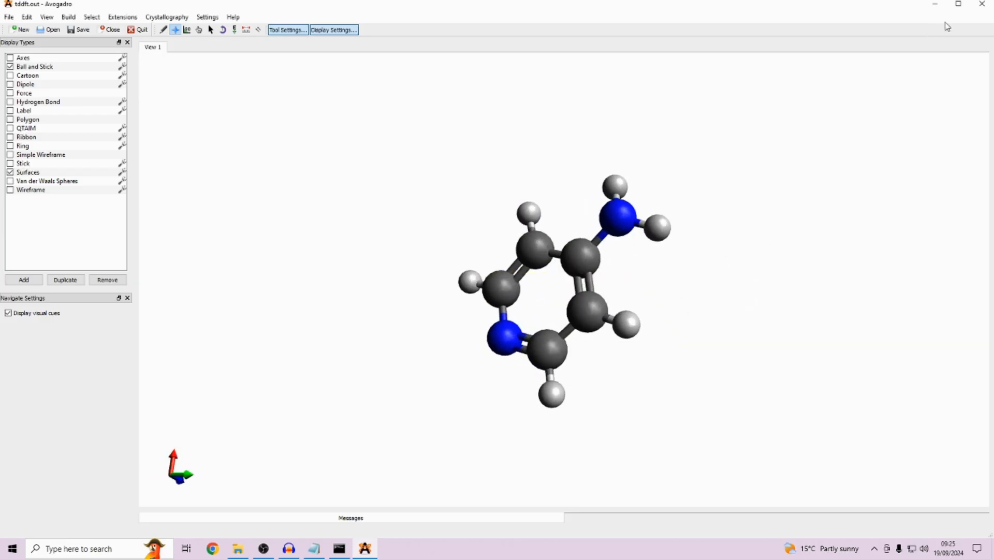
click(983, 6)
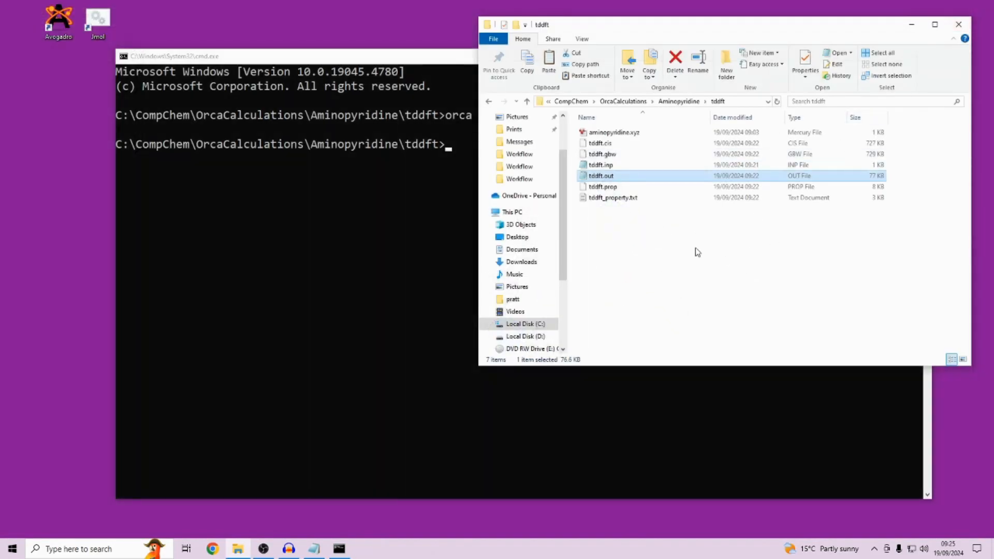
In the command prompt for the tddft folder, try to generate the absorption spectrum with orca_mapspc tdddft.out ABS.
click(433, 124)
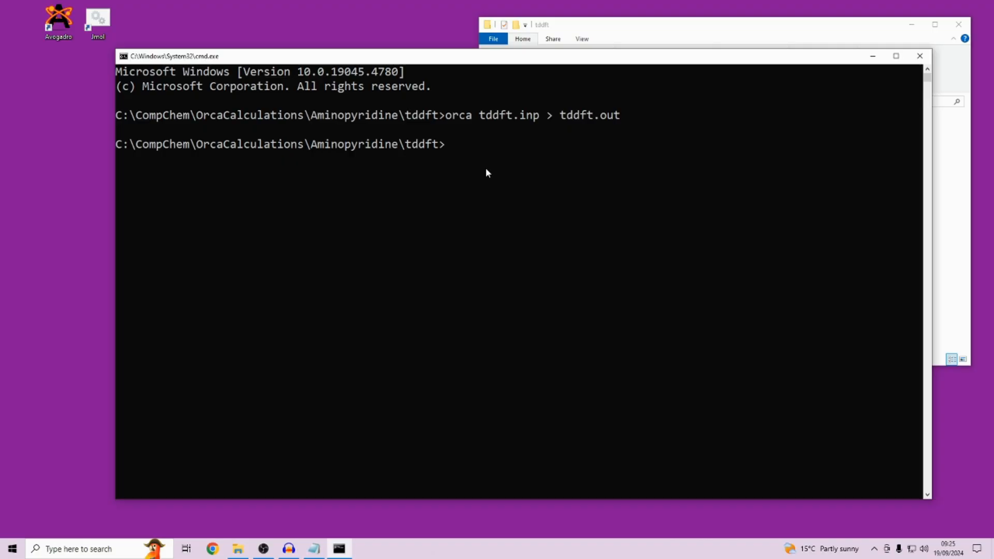
text(orca_mapspc orca.o)
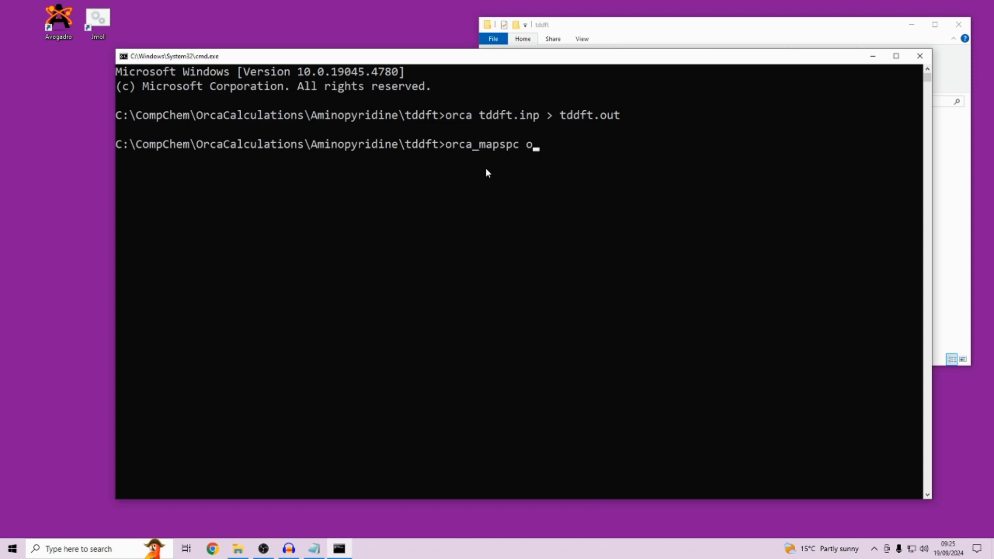
key(BackSpace)
key(BackSpace)
key(BackSpace)
key(BackSpace)
key(BackSpace)
key(BackSpace)
text(tdddft.out ABS)
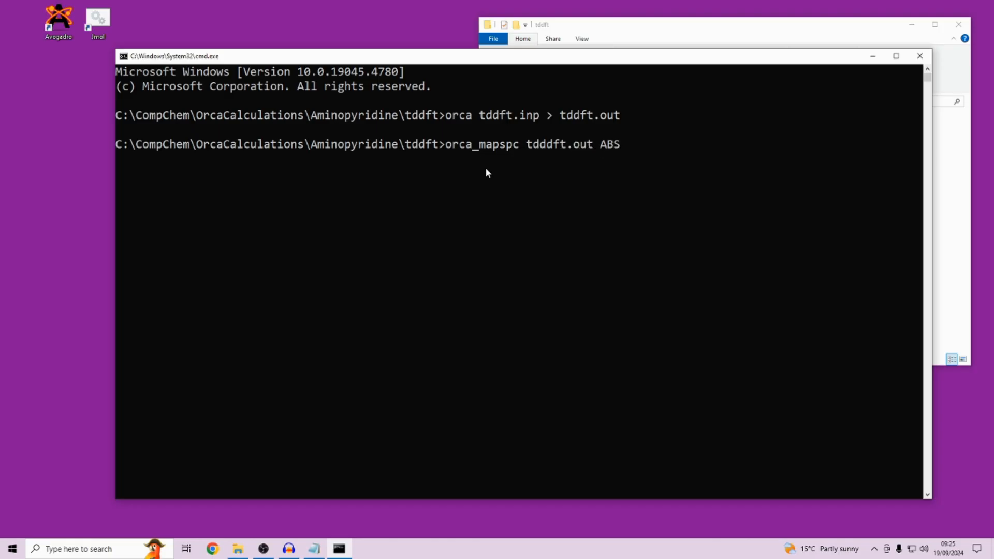
key(Return)
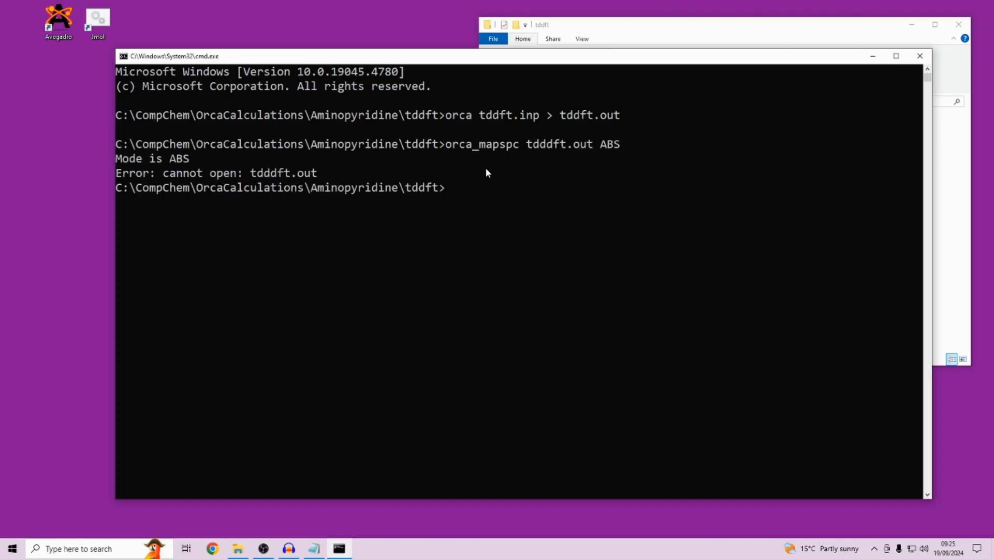
Correct the misspelled file name in the previous command and run orca_mapspc tddft.out ABS.
key(Up)
key(Left)
key(Left)
key(Left)
key(Left)
key(Left)
key(Left)
key(Left)
key(Left)
key(Left)
key(Left)
key(Left)
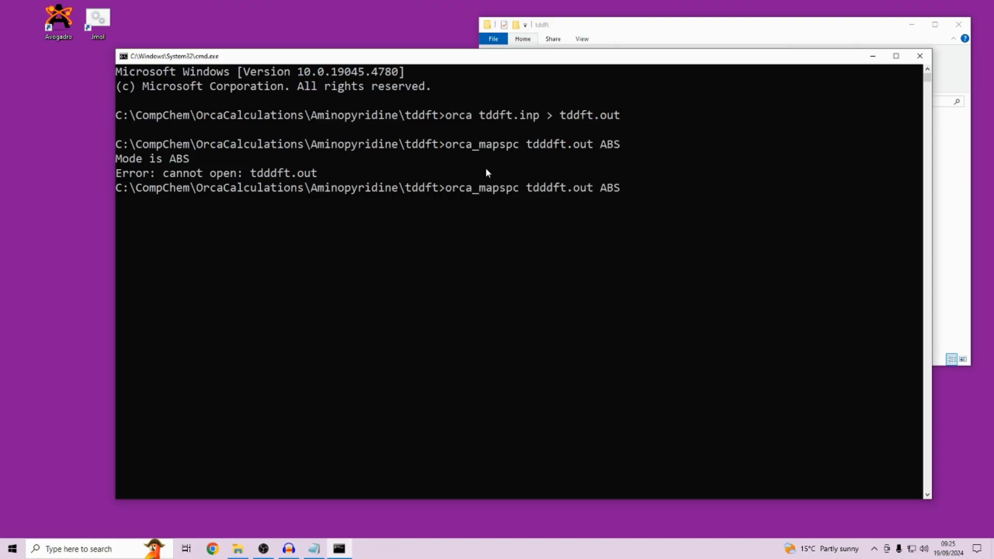
key(Delete)
key(Return)
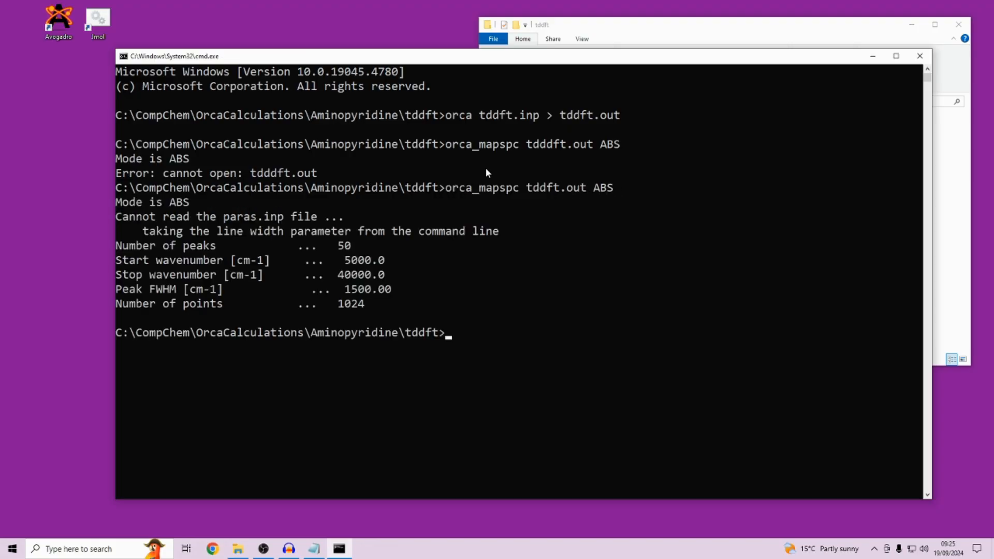
Open tddft.out.abs.dat from the tddft folder, widen its window to examine the spectrum columns through to the end, and close it.
click(621, 32)
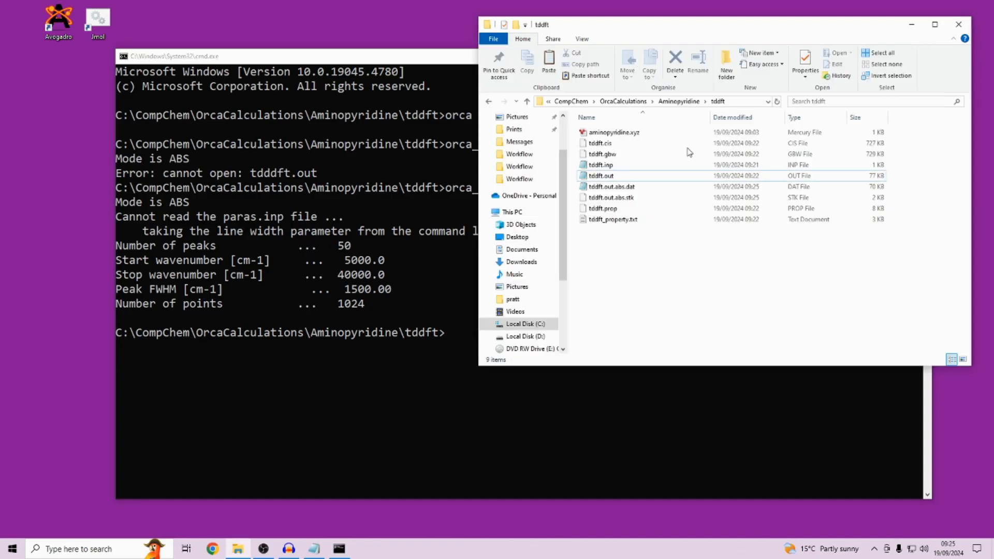
double_click(639, 187)
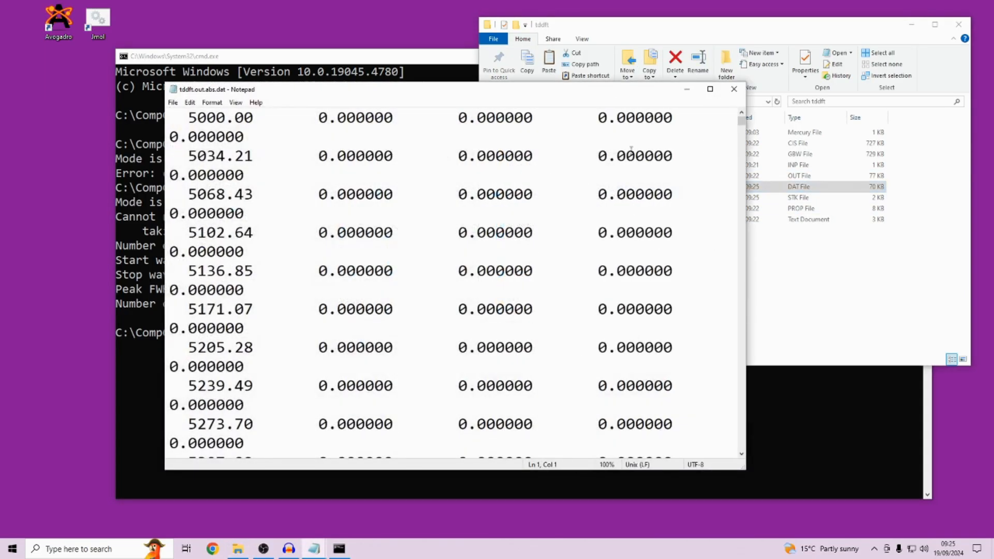
drag(746, 115, 992, 127)
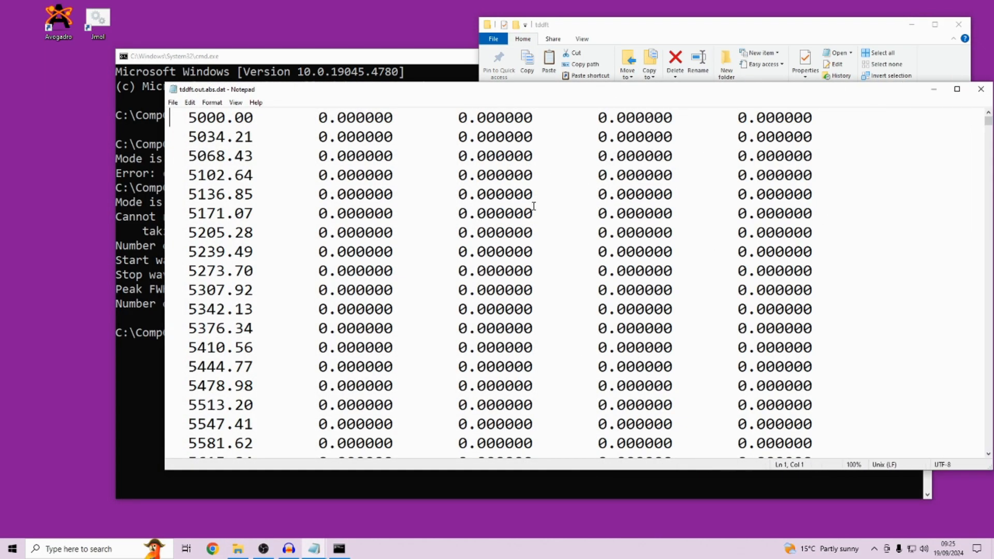
drag(842, 95, 732, 79)
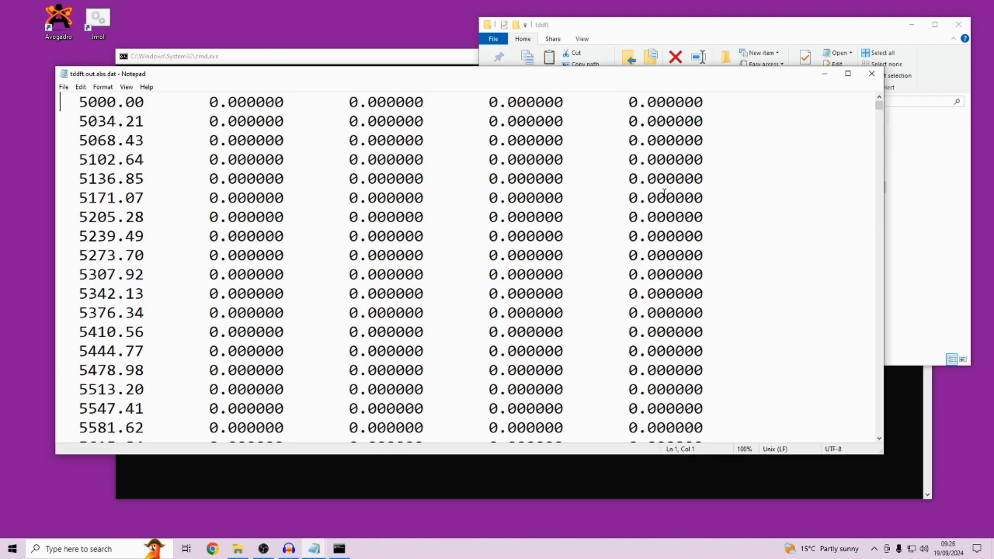
drag(244, 120, 277, 157)
click(266, 217)
drag(881, 109, 872, 444)
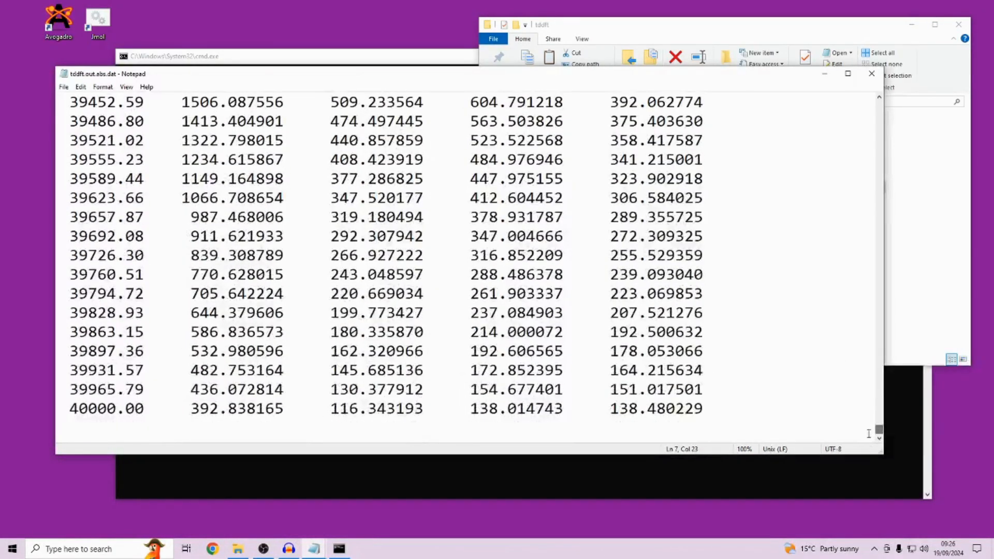
click(872, 74)
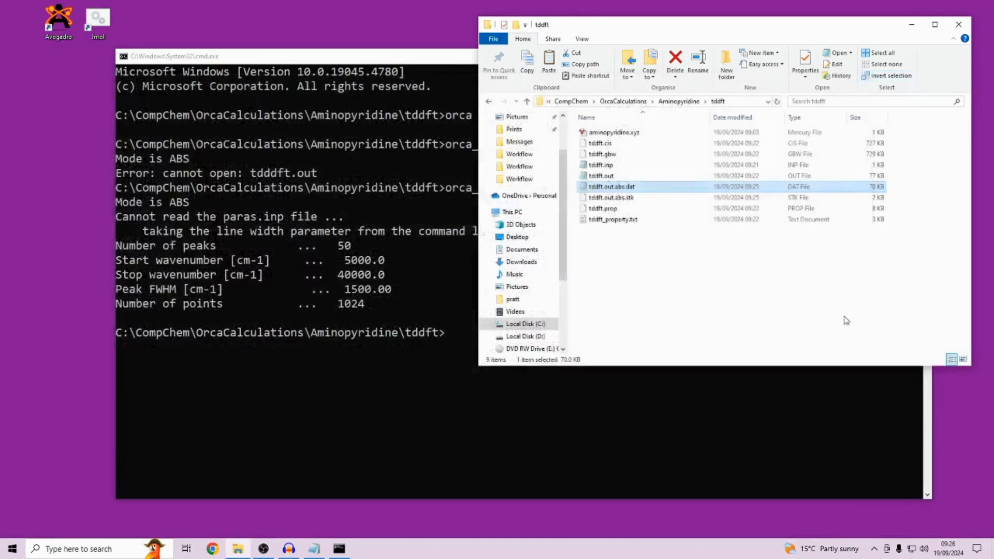
Open tddft.out from the tddft folder, maximize it, and find the TD-DFT/TDA excited states (singlets) section.
click(425, 199)
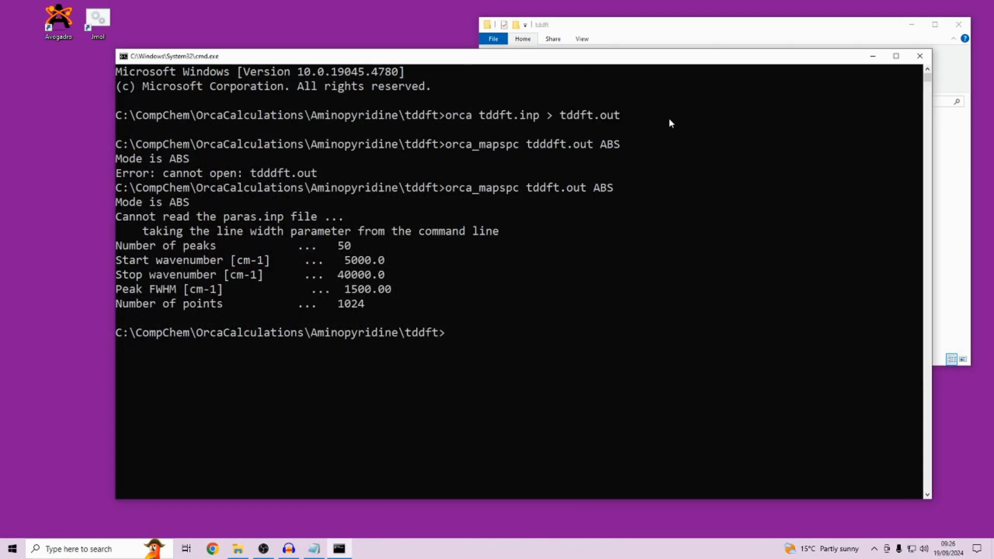
click(628, 35)
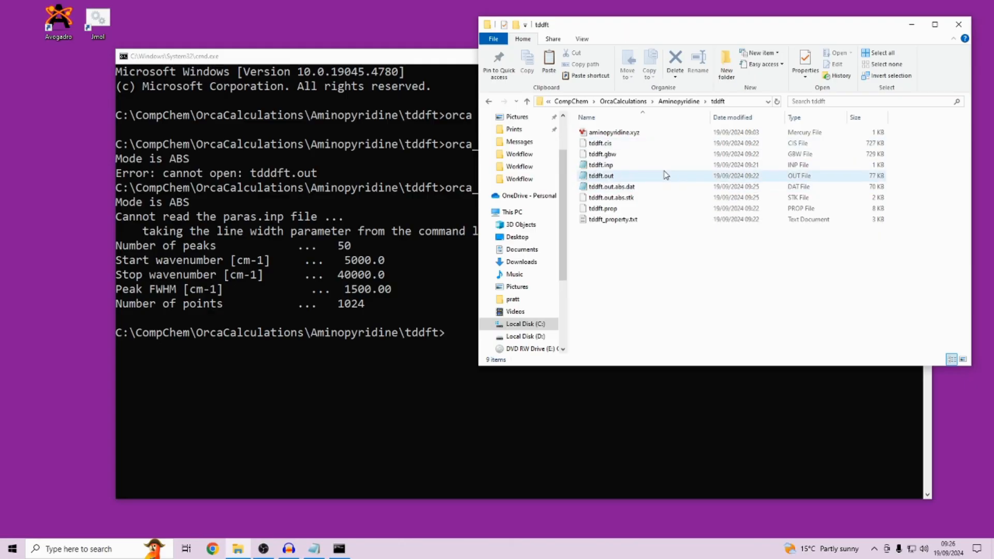
double_click(615, 177)
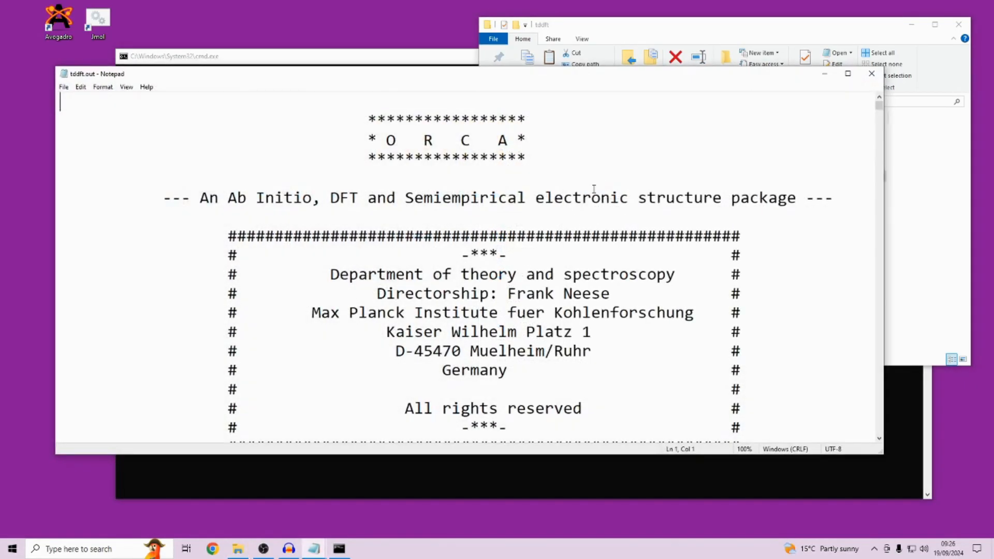
click(849, 73)
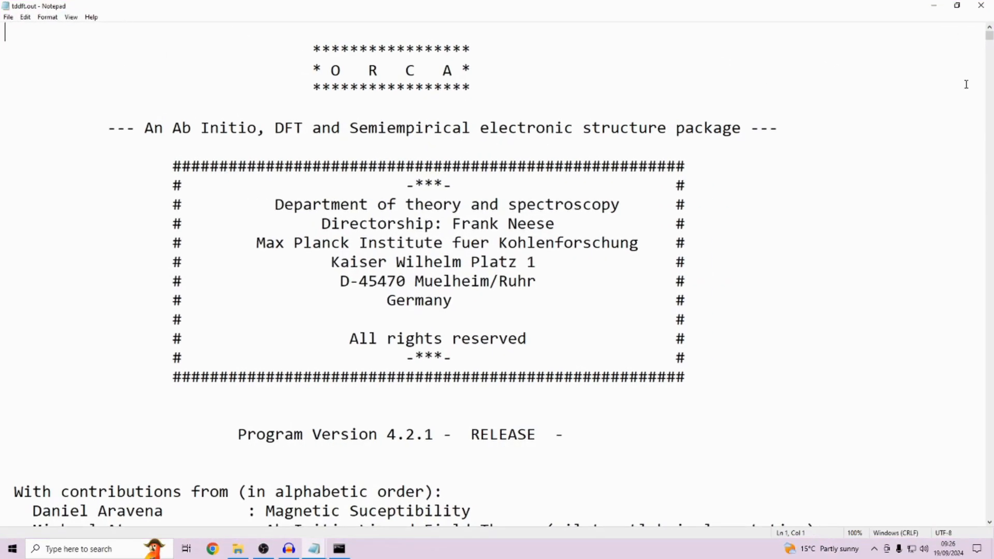
drag(990, 42, 990, 363)
scroll(317, 156, up, 2)
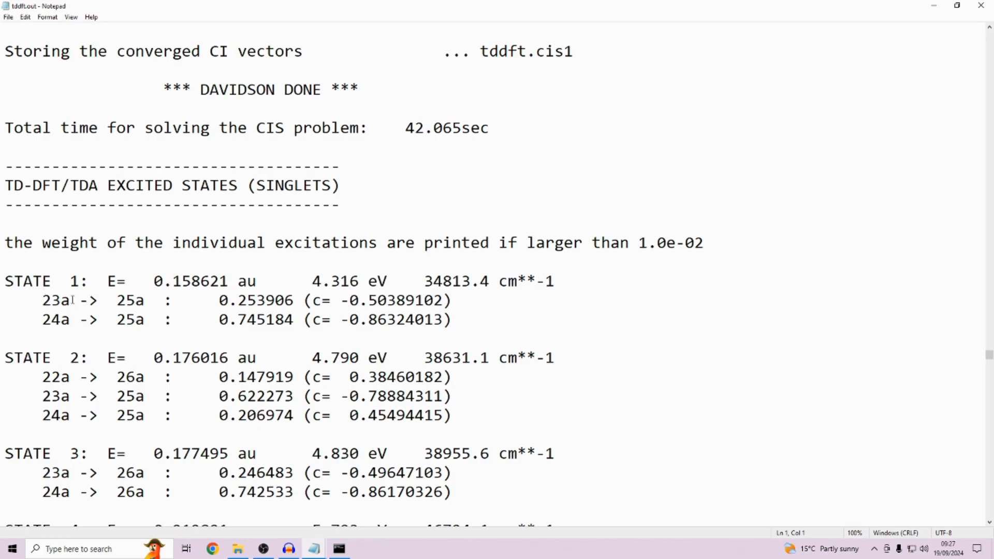
Examine State 1's energy in wavenumbers and the orbital transitions that contribute to it.
scroll(433, 371, down, 1)
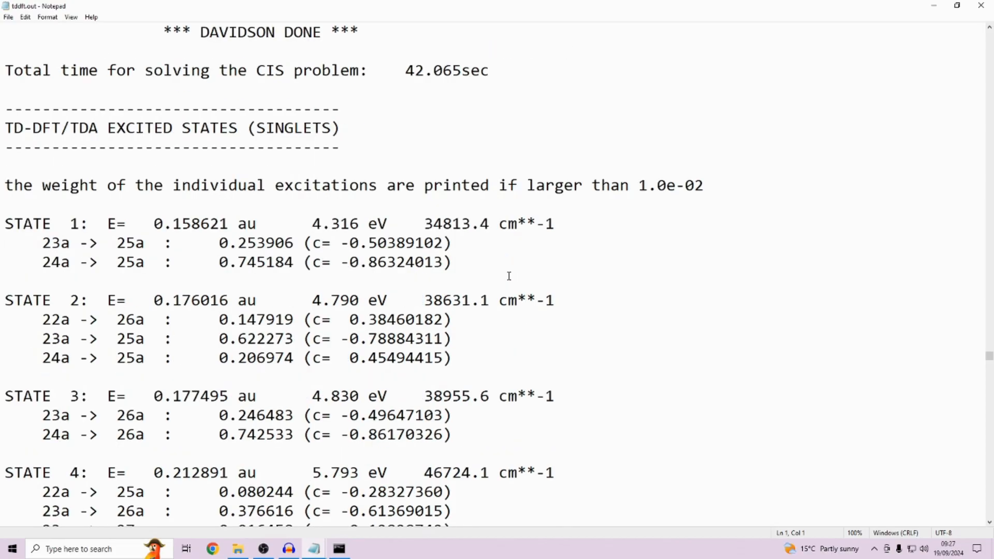
drag(425, 223, 518, 224)
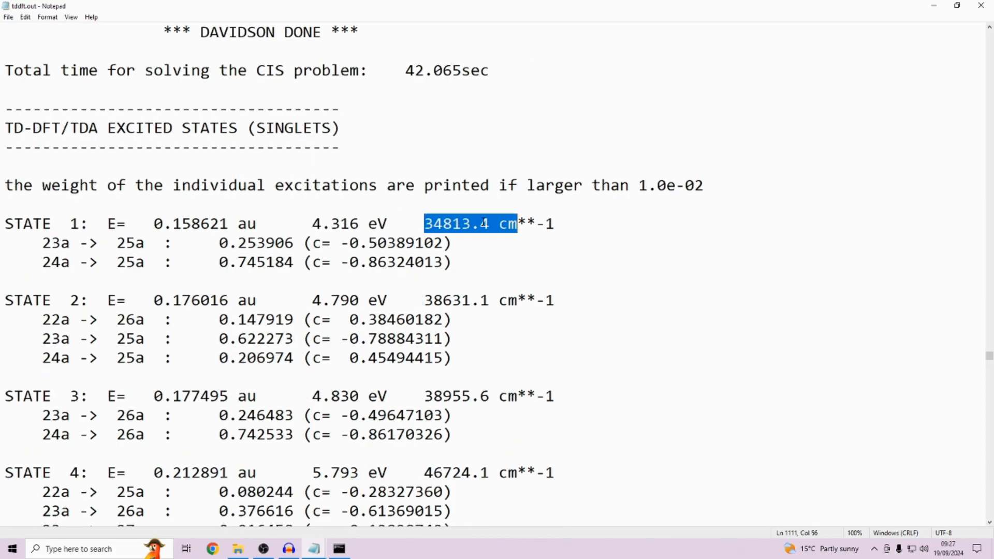
click(505, 239)
drag(500, 223, 567, 224)
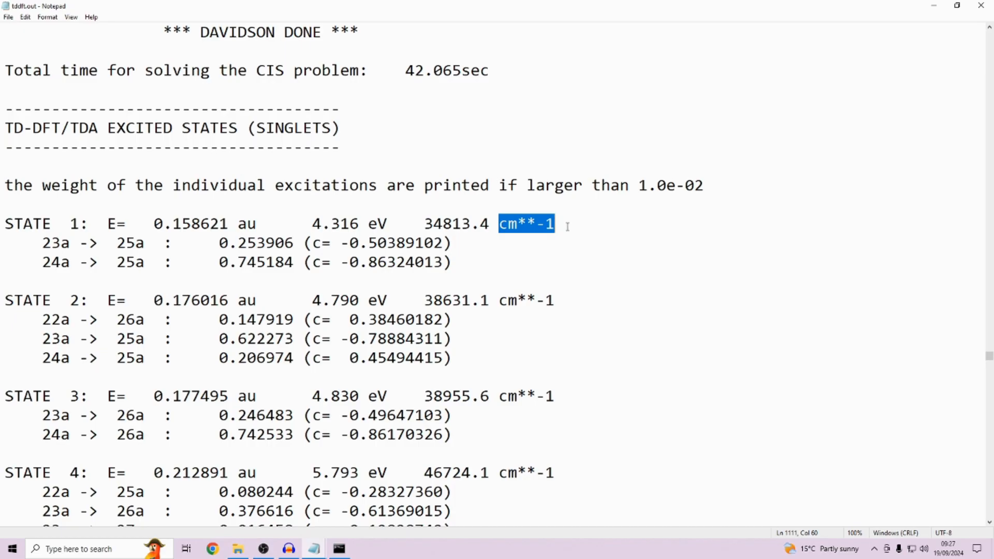
click(568, 227)
drag(43, 243, 62, 245)
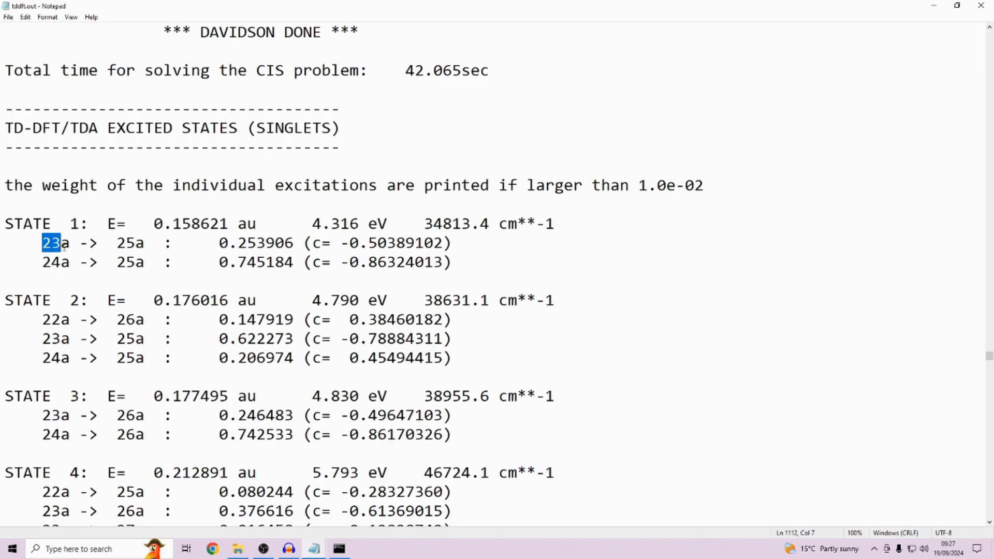
click(155, 263)
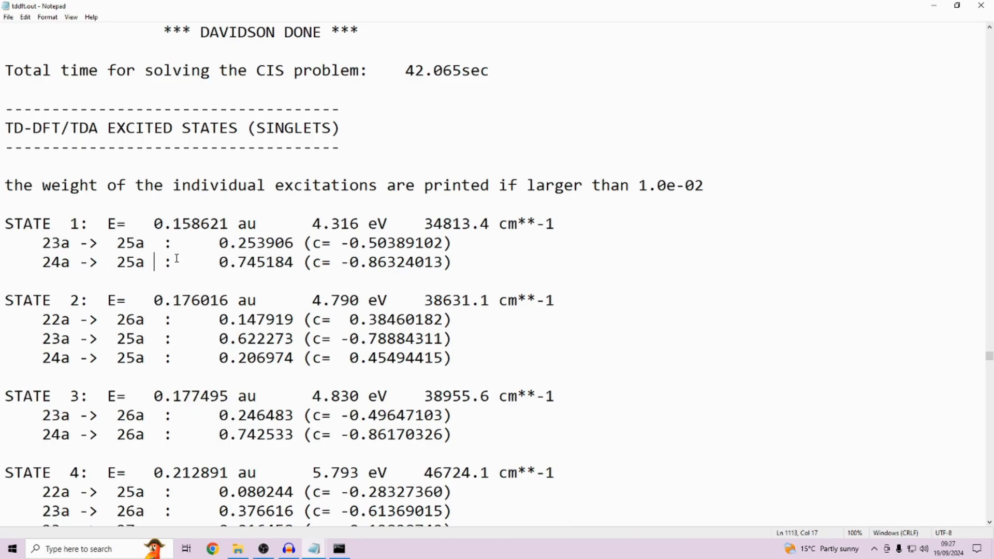
drag(51, 262, 129, 263)
drag(43, 243, 136, 244)
Review the energies and orbital transitions of the higher excited states in tddft.out, and close the file.
scroll(179, 265, down, 3)
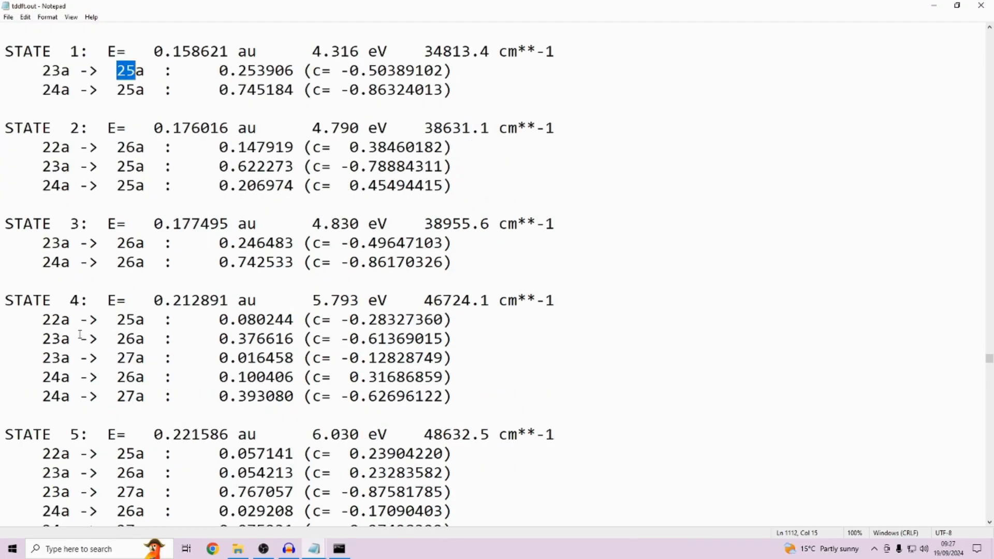
scroll(94, 204, down, 1)
scroll(133, 243, down, 17)
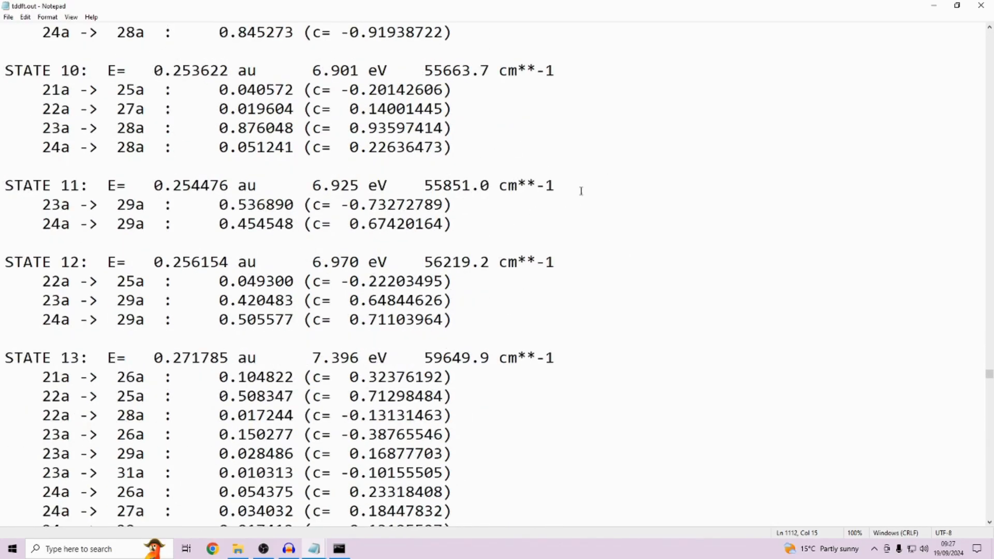
drag(51, 205, 98, 213)
click(154, 222)
scroll(237, 296, down, 2)
scroll(237, 296, down, 18)
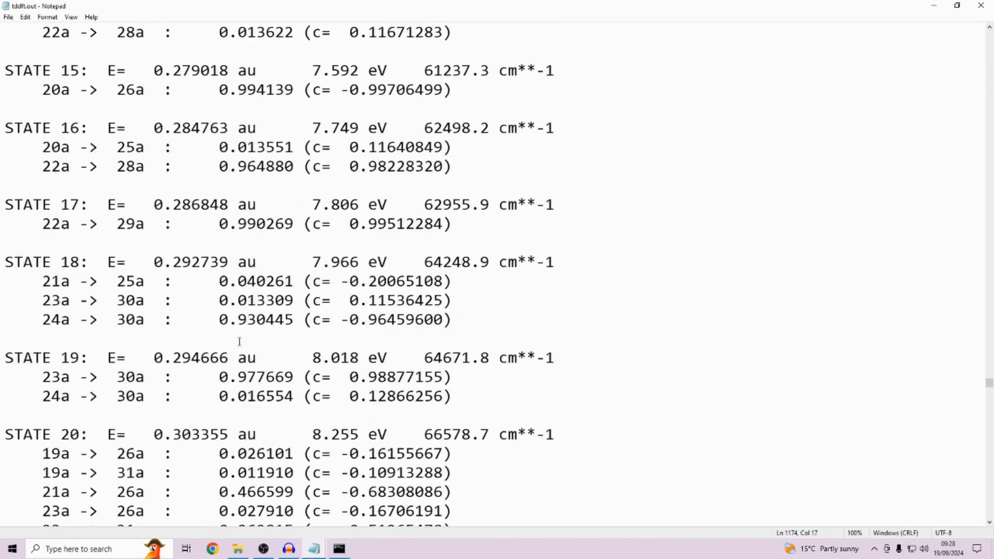
scroll(237, 295, down, 12)
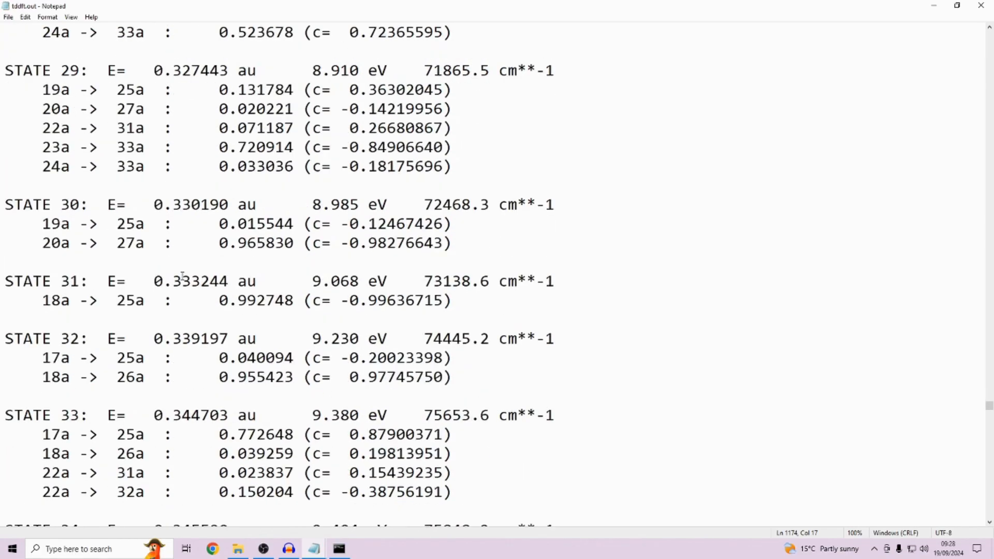
scroll(471, 133, up, 14)
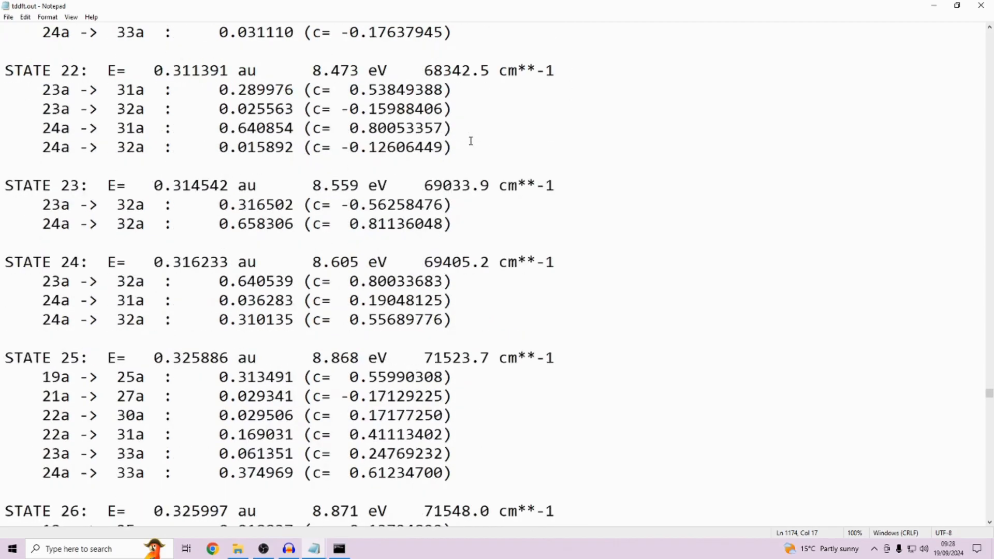
click(981, 5)
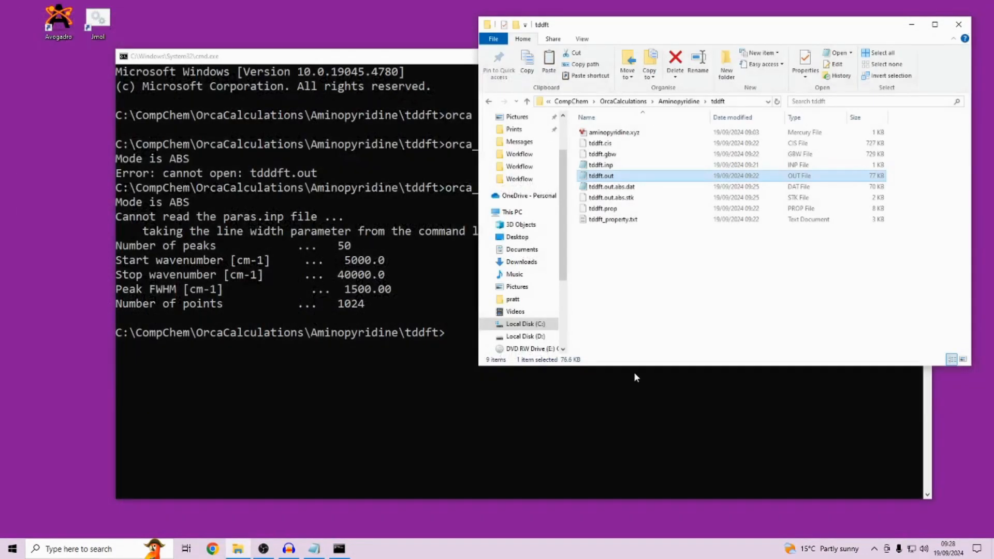